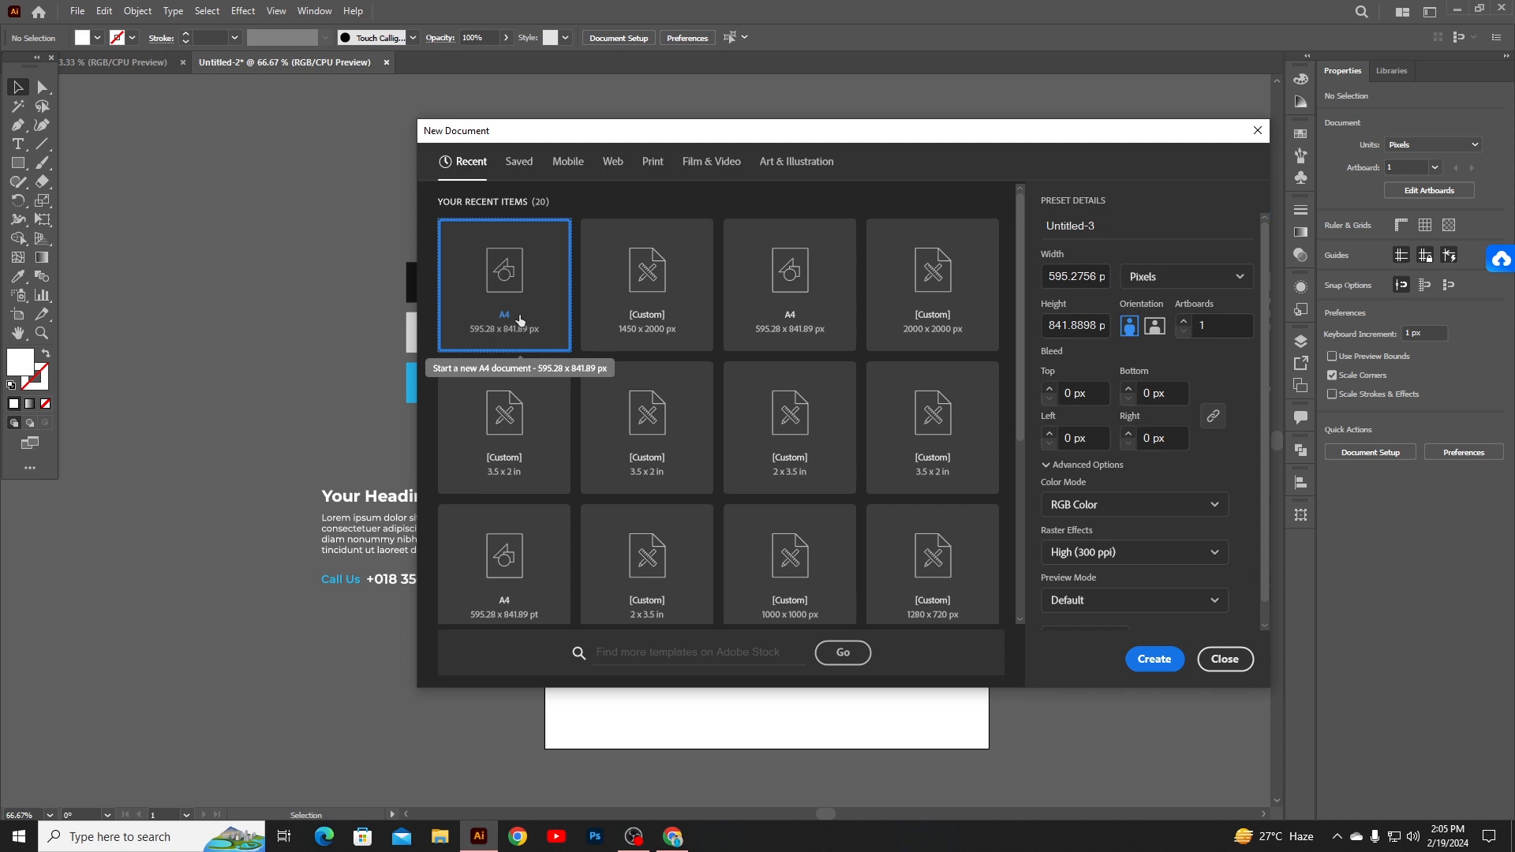
# - Dismiss the New Document dialog without creating a document
pyautogui.scroll(-2, 1072, 521)
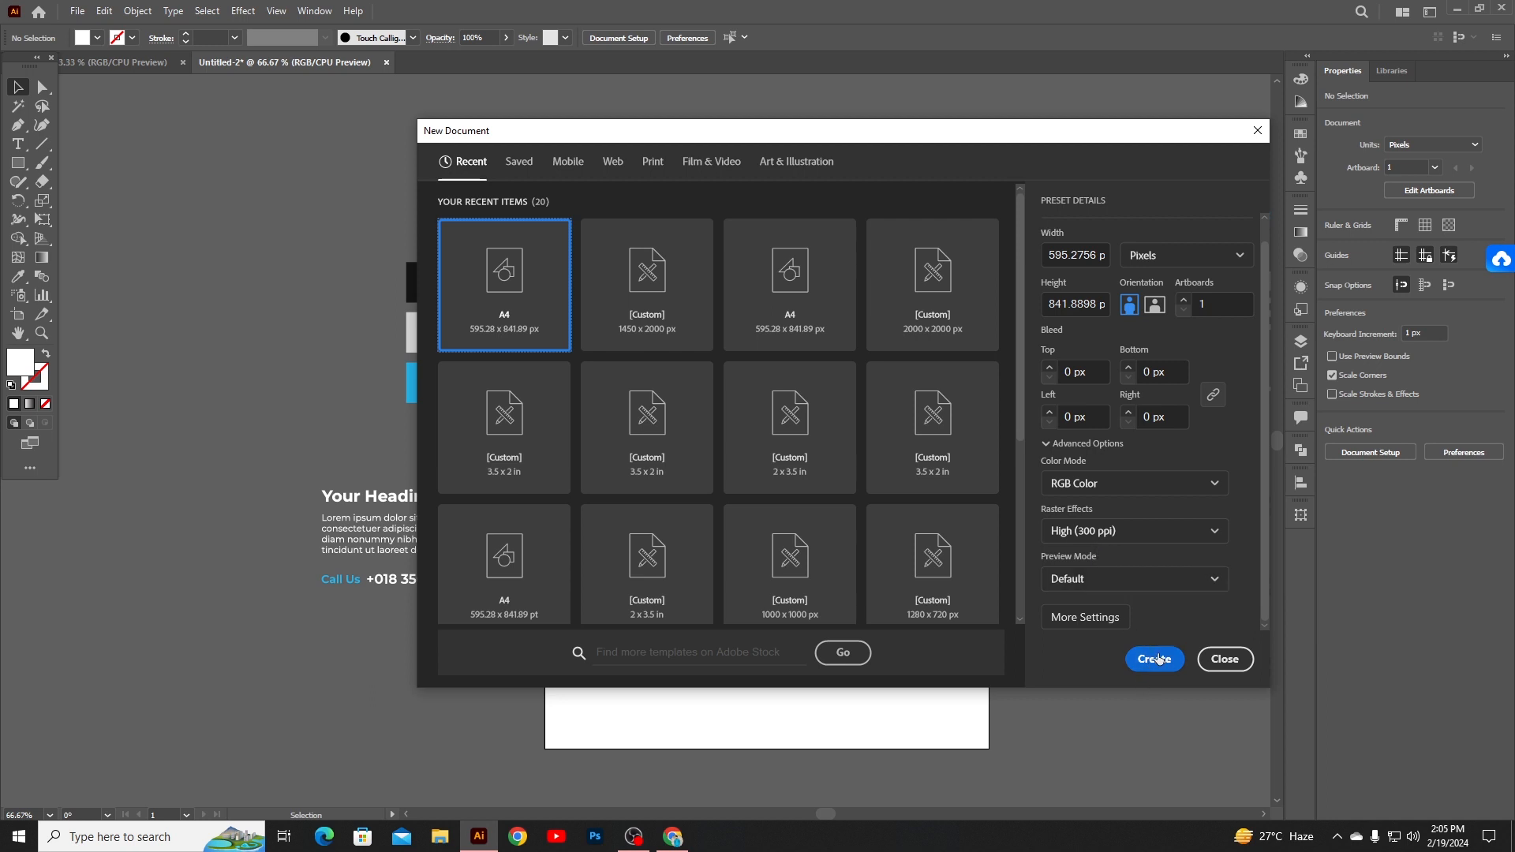
pyautogui.moveTo(1016, 132); pyautogui.dragTo(954, 144)
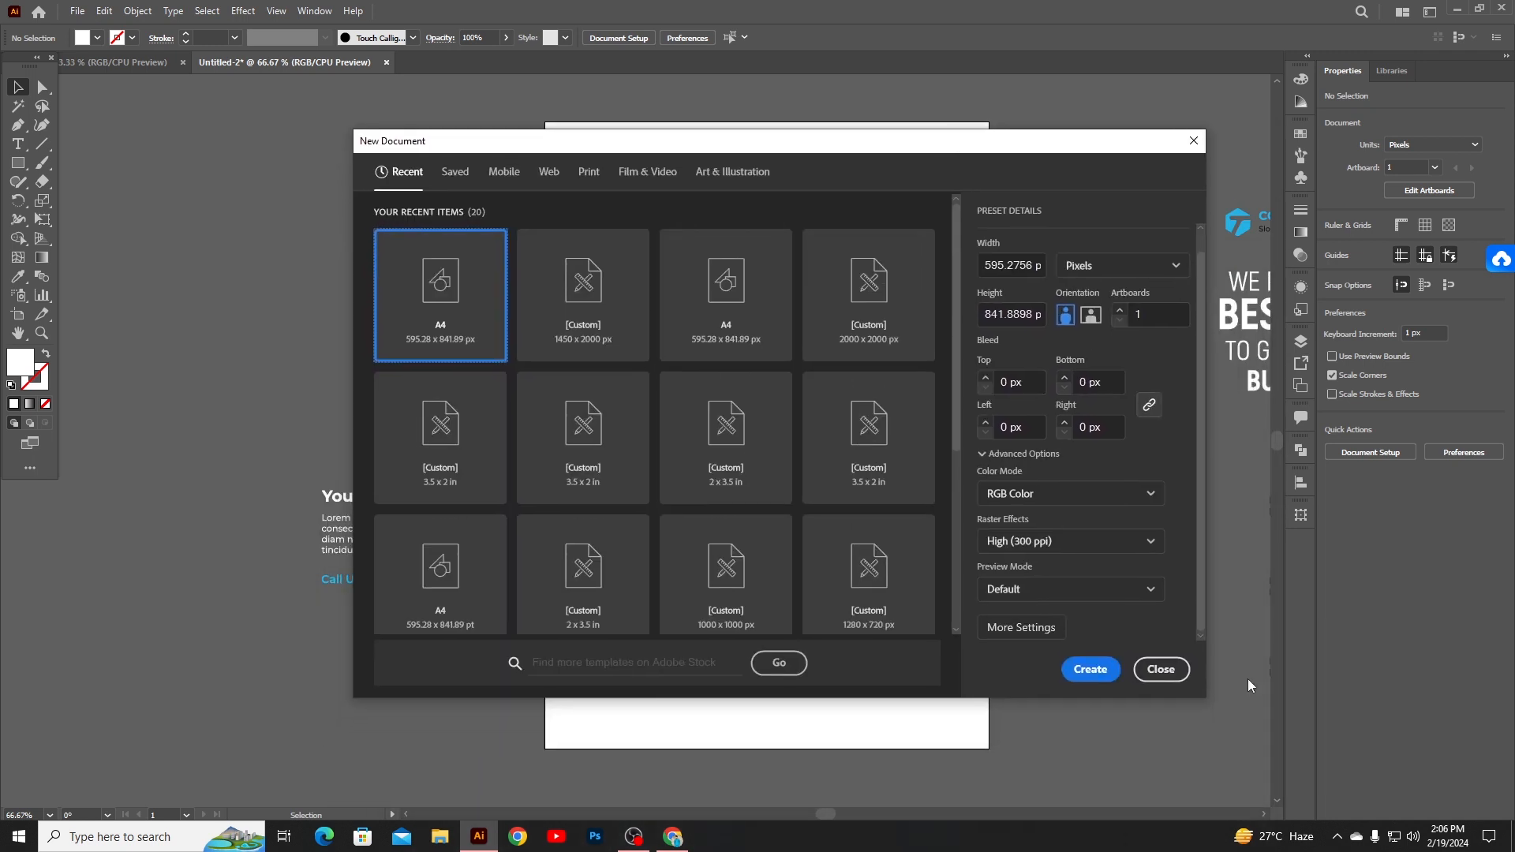
pyautogui.click(1172, 677)
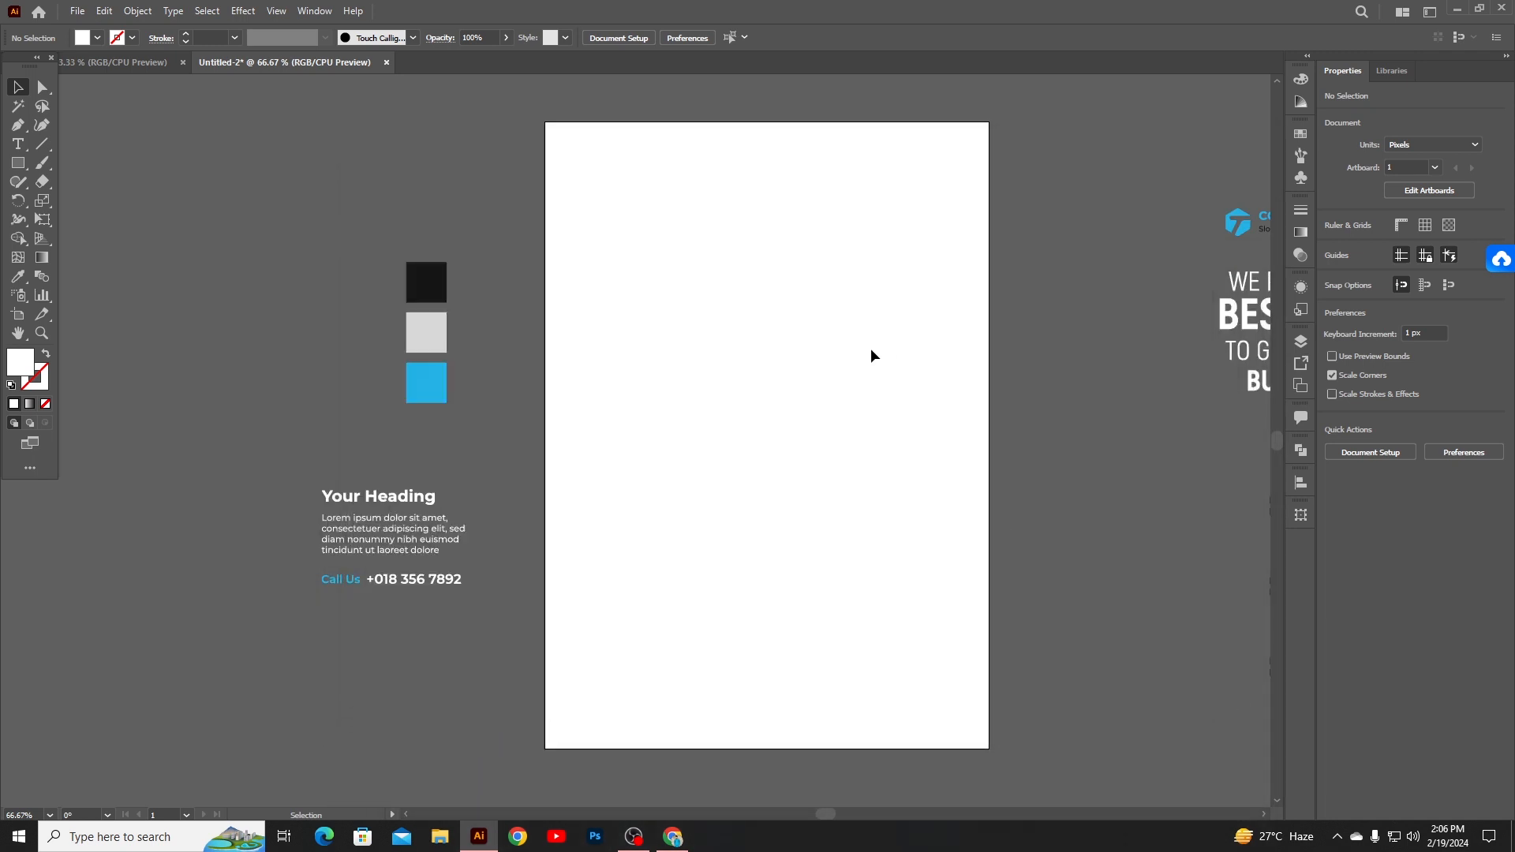
# - Look over the prepared colour swatches, heading and contact text, company logo, headline and icon captions placed beside the artboard
pyautogui.moveTo(829, 410); pyautogui.dragTo(630, 415)
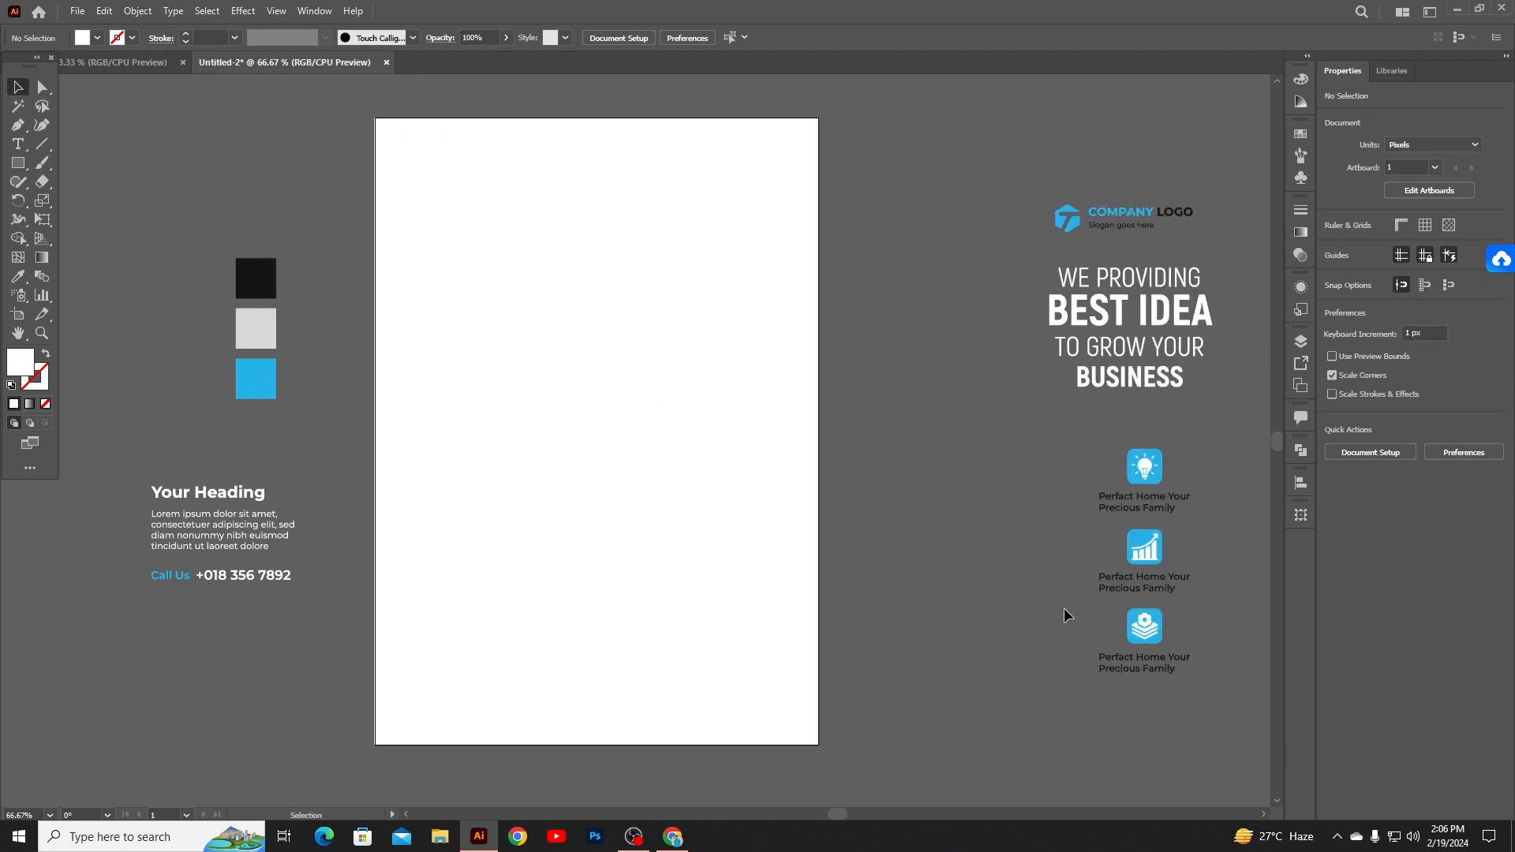
pyautogui.press('space')
pyautogui.moveTo(531, 440); pyautogui.dragTo(648, 446)
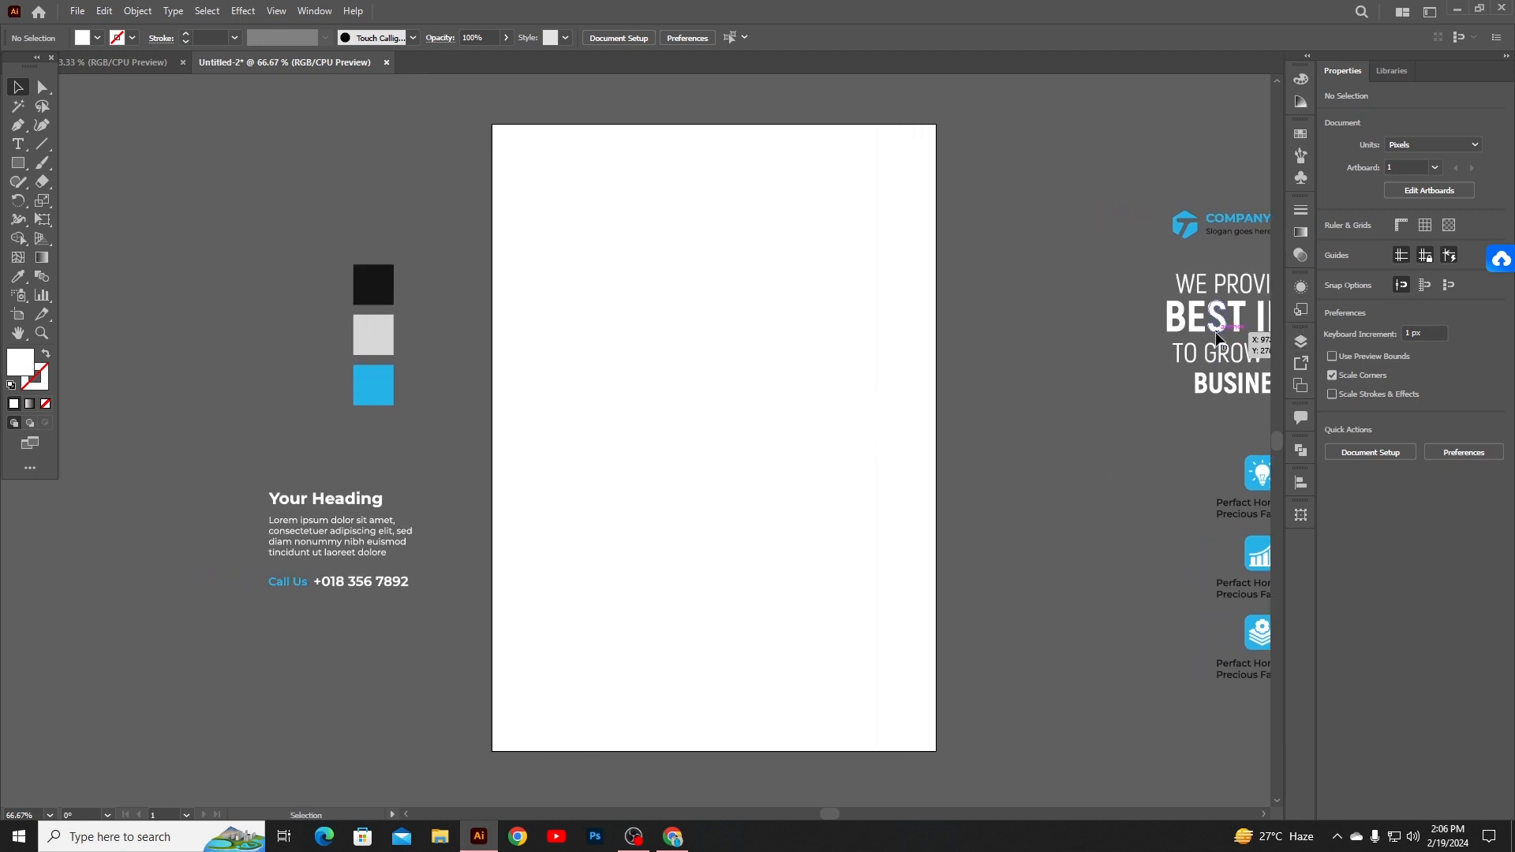
pyautogui.click(1255, 351)
pyautogui.moveTo(1176, 276); pyautogui.dragTo(1184, 288)
pyautogui.click(1082, 270)
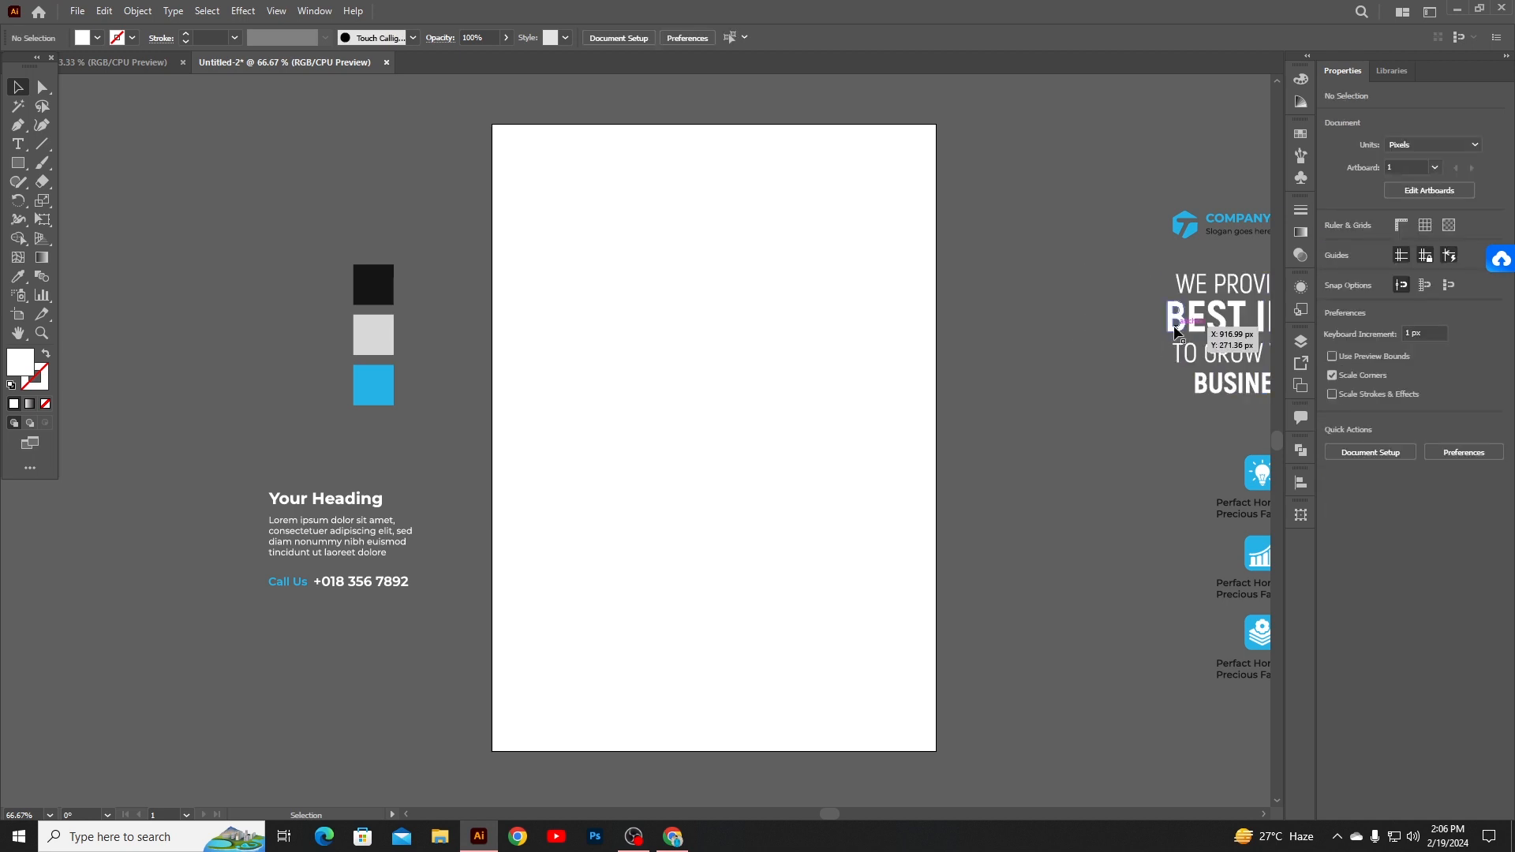
pyautogui.click(1172, 320)
pyautogui.click(1073, 301)
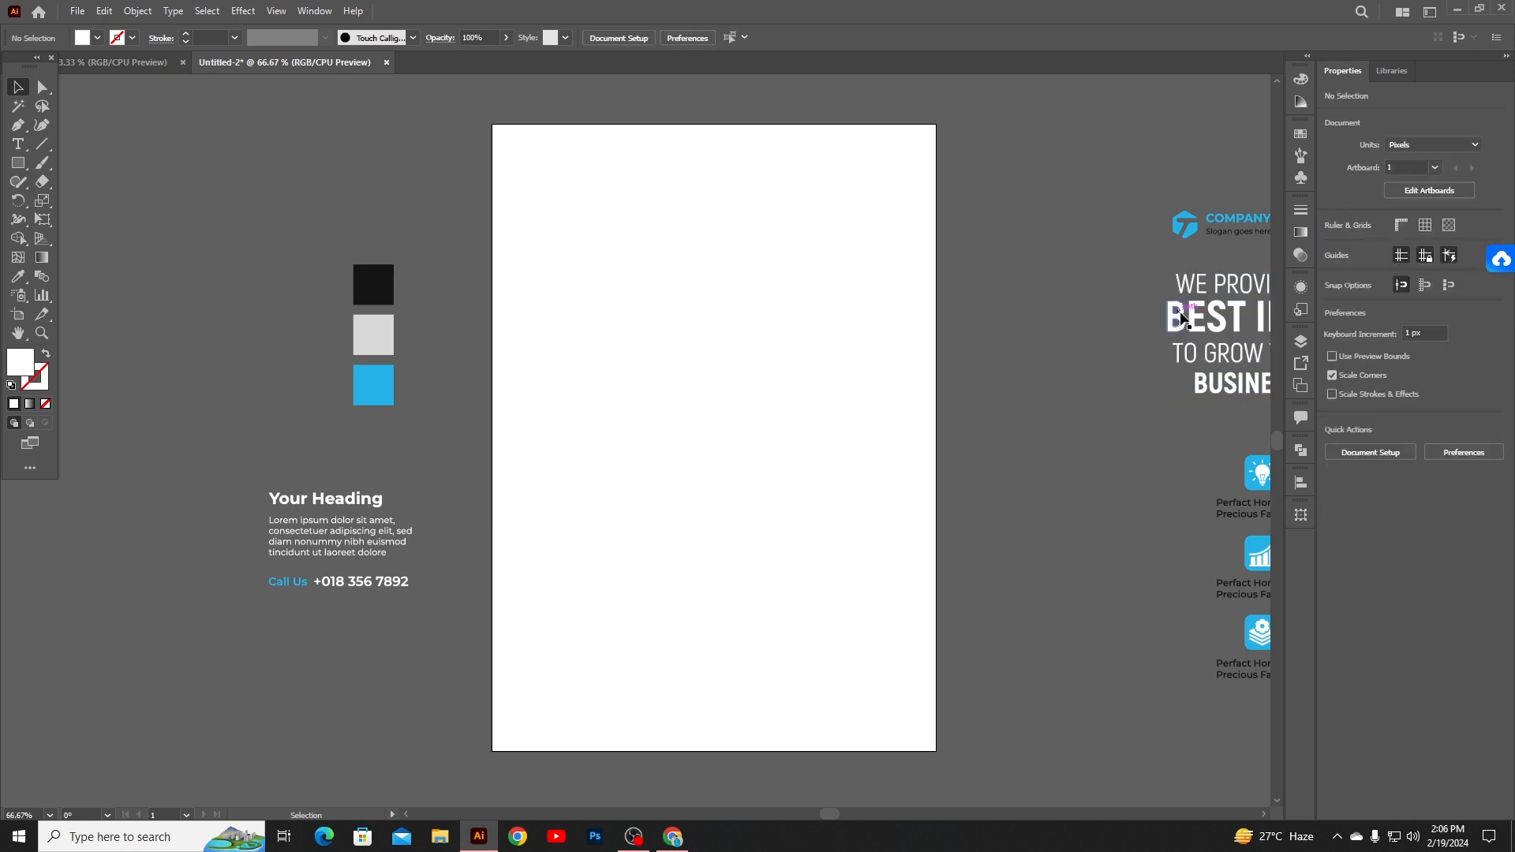
pyautogui.hscroll(3, 1015, 439)
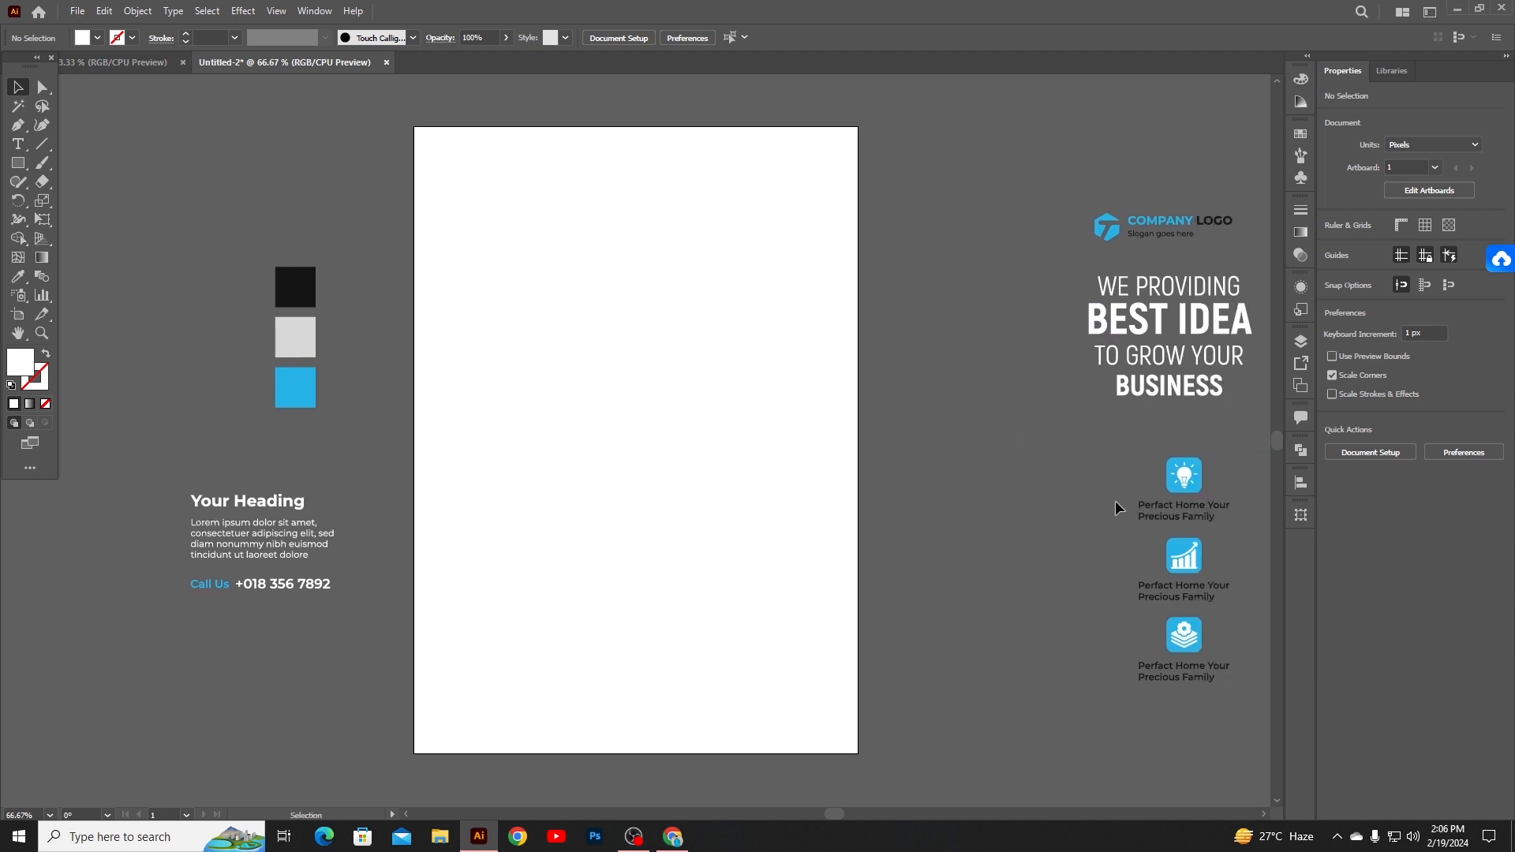
pyautogui.click(1169, 355)
pyautogui.click(978, 395)
pyautogui.press('space')
pyautogui.moveTo(937, 408); pyautogui.dragTo(1147, 392)
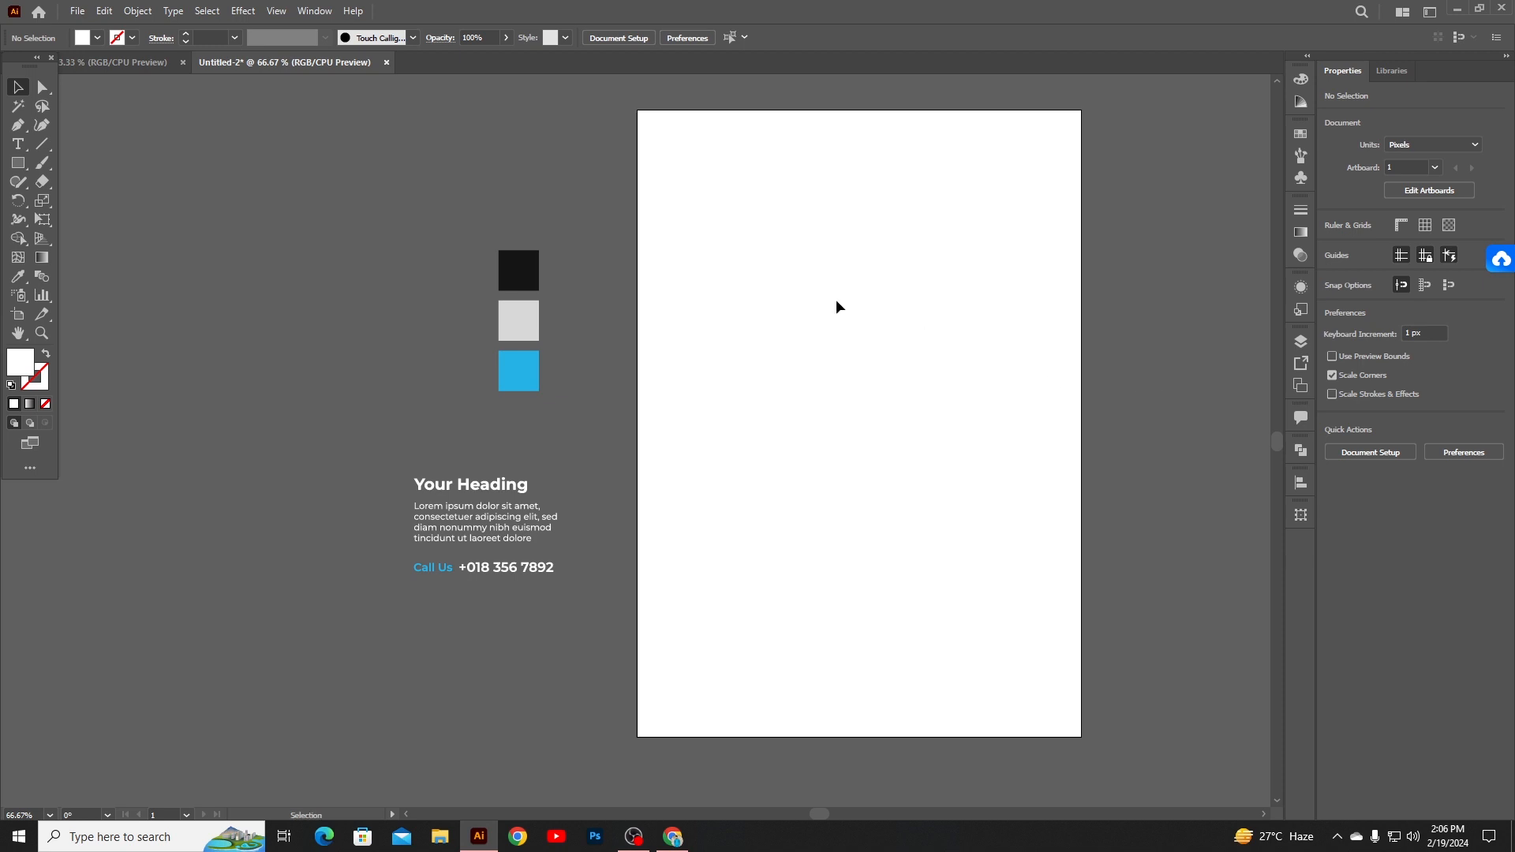
# - Draw a rectangle about 595 × 842 px that exactly covers the A4 artboard
pyautogui.click(19, 165)
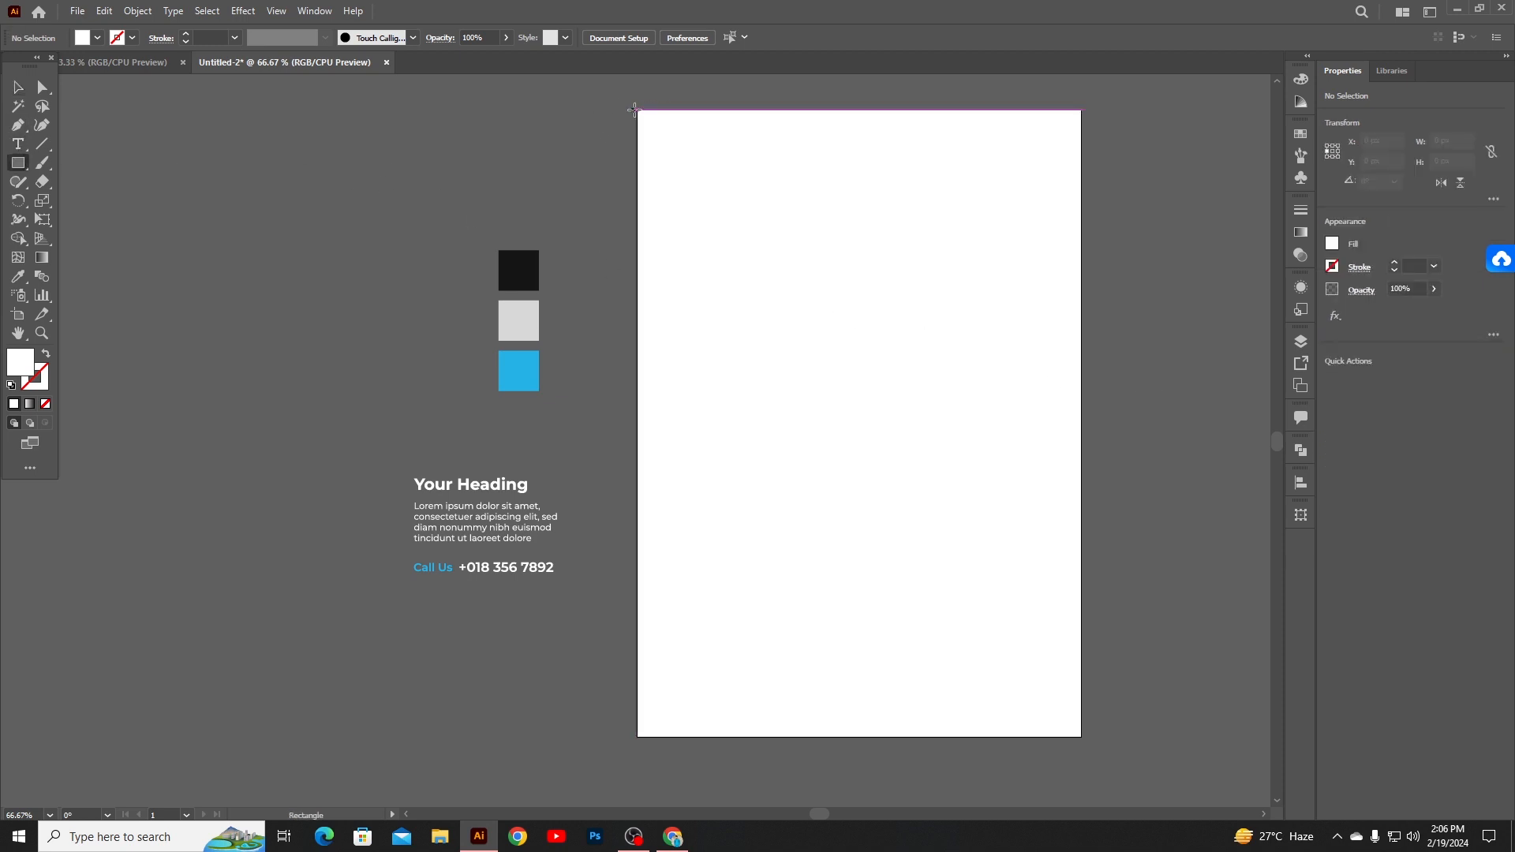
pyautogui.moveTo(638, 111); pyautogui.dragTo(1082, 736)
pyautogui.click(19, 89)
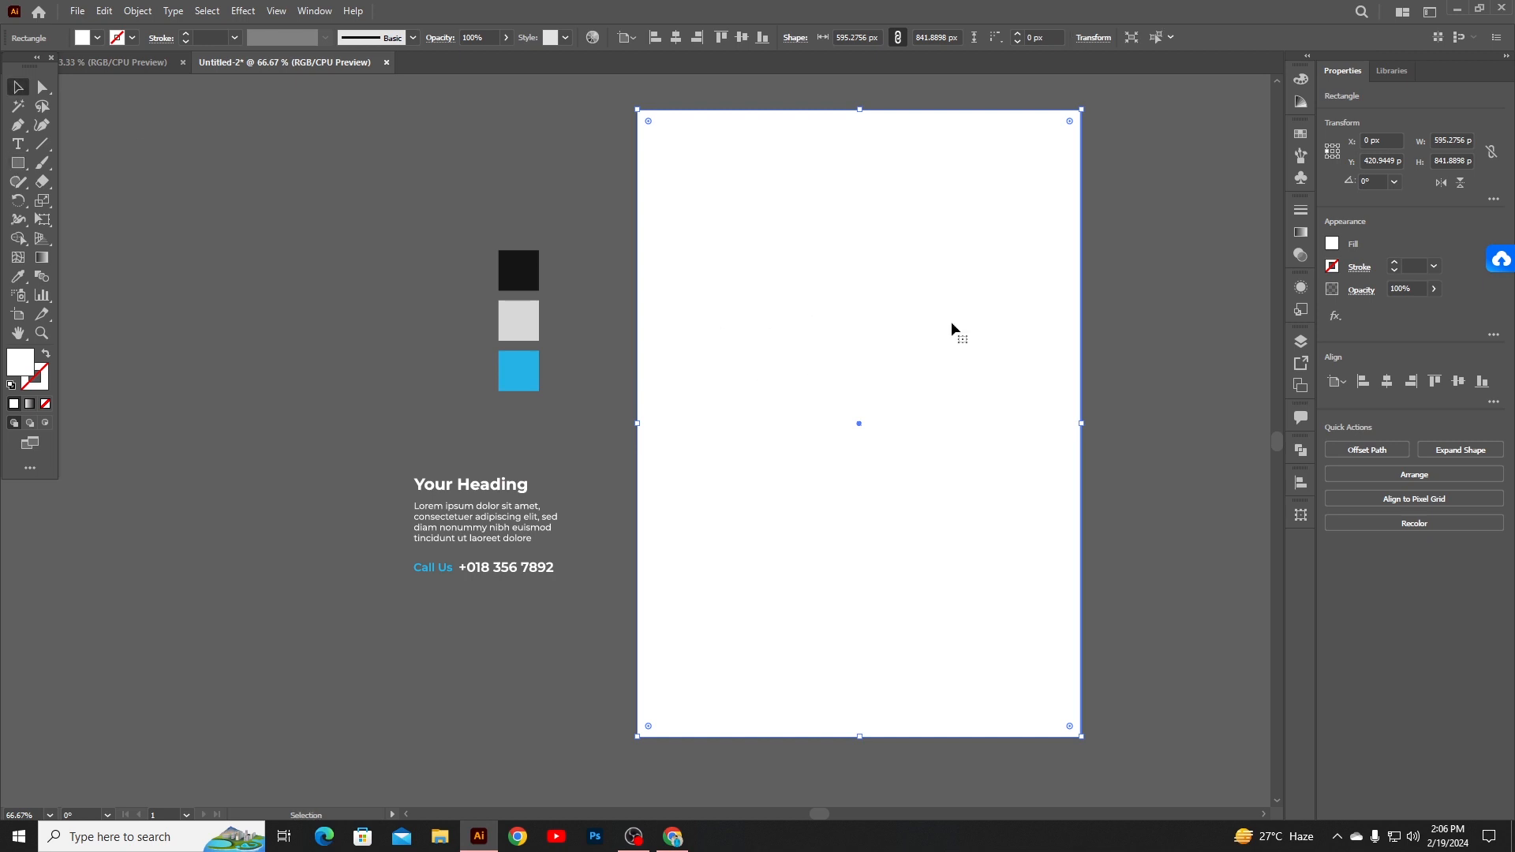
# - Offset the rectangle's path by -18 px and convert the resulting inner rectangle into margin guides
pyautogui.click(136, 11)
pyautogui.moveTo(203, 388)
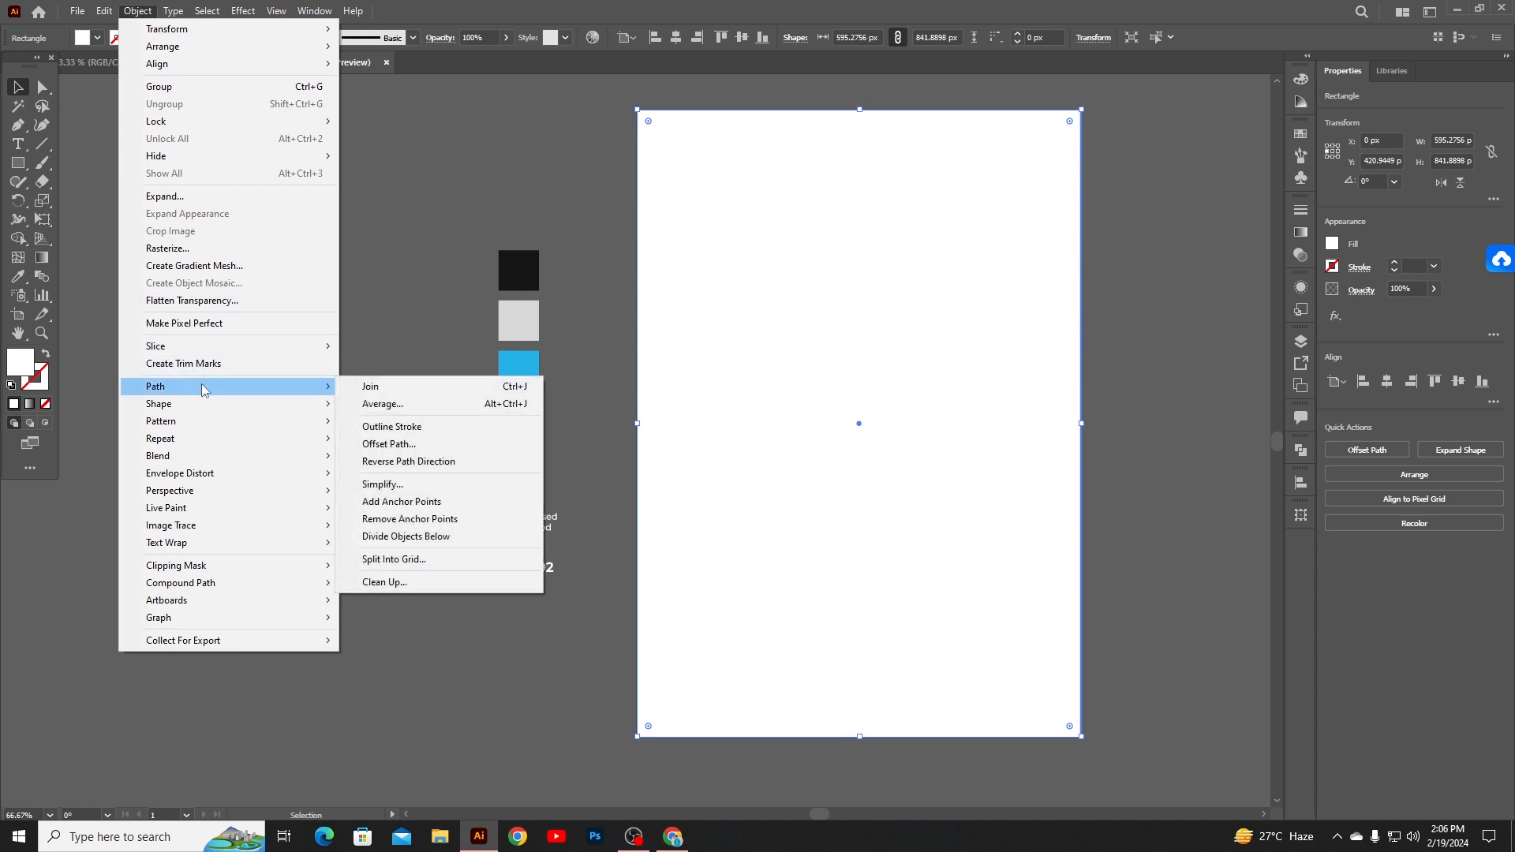
pyautogui.click(399, 443)
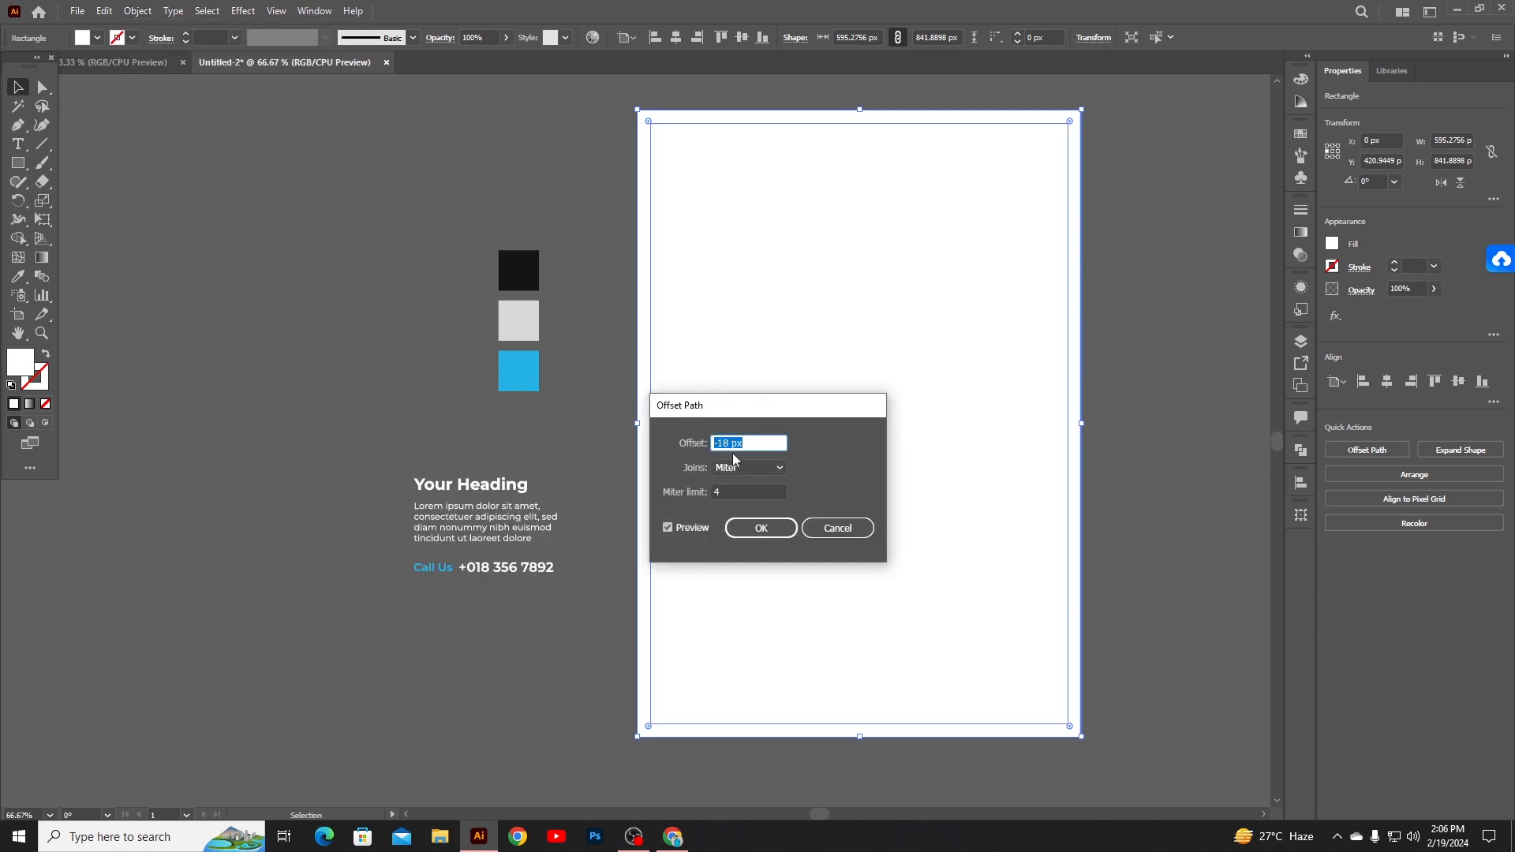
pyautogui.click(762, 529)
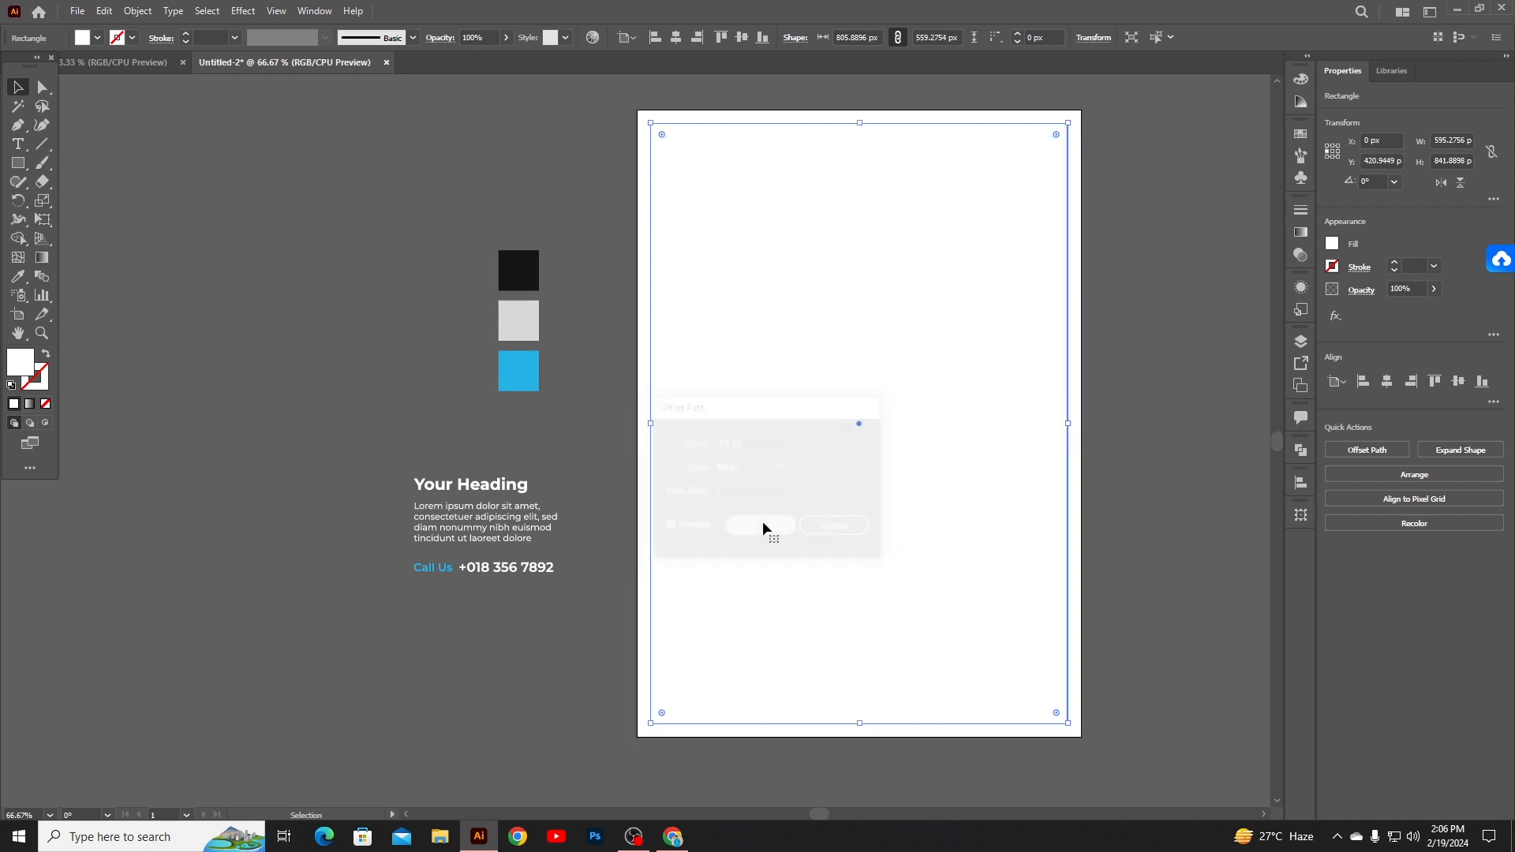
pyautogui.rightClick(771, 203)
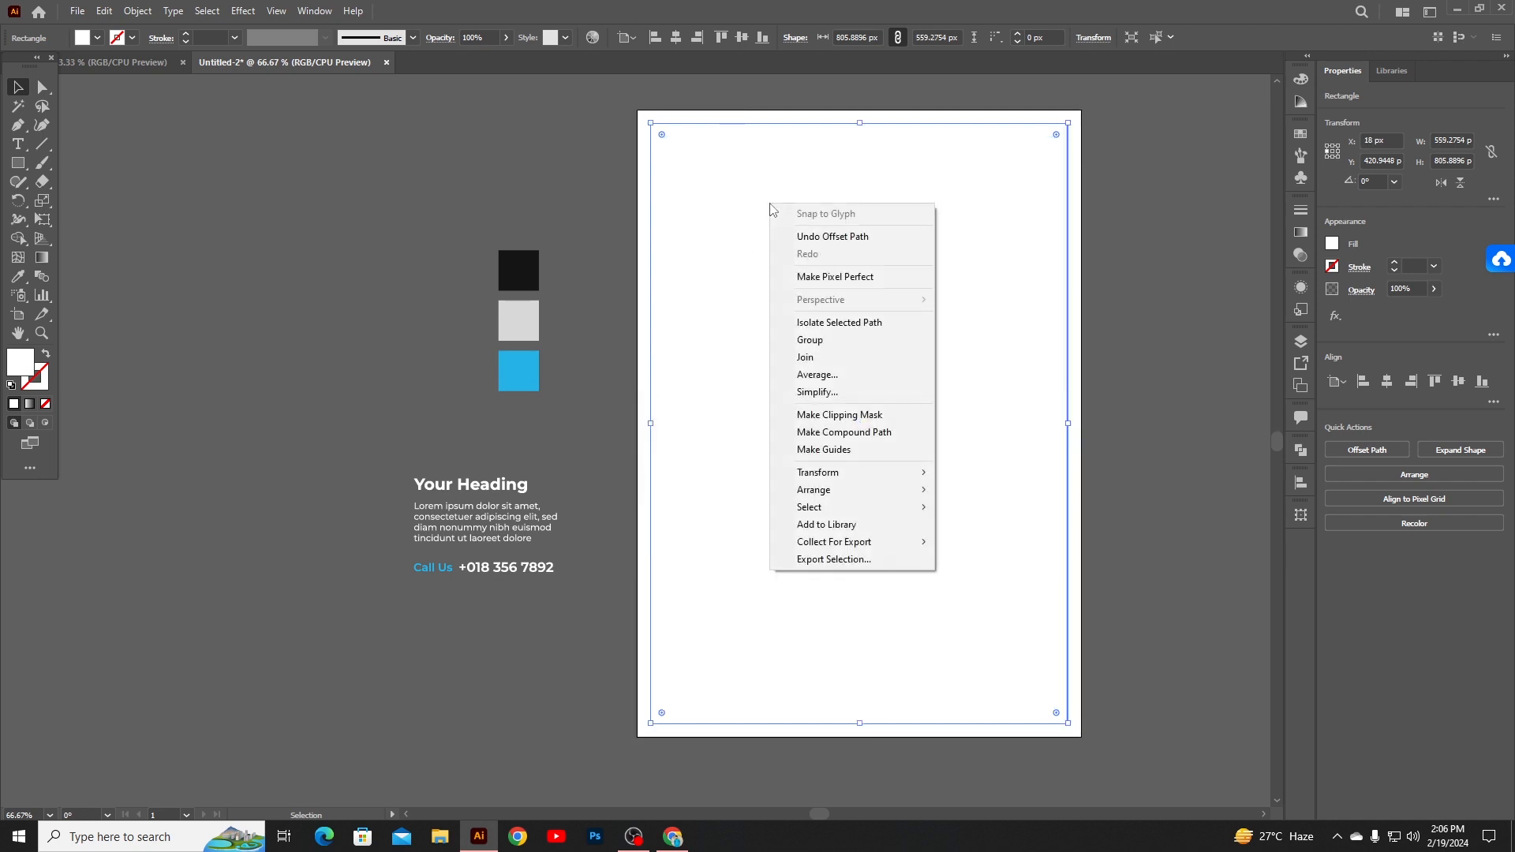
pyautogui.click(821, 449)
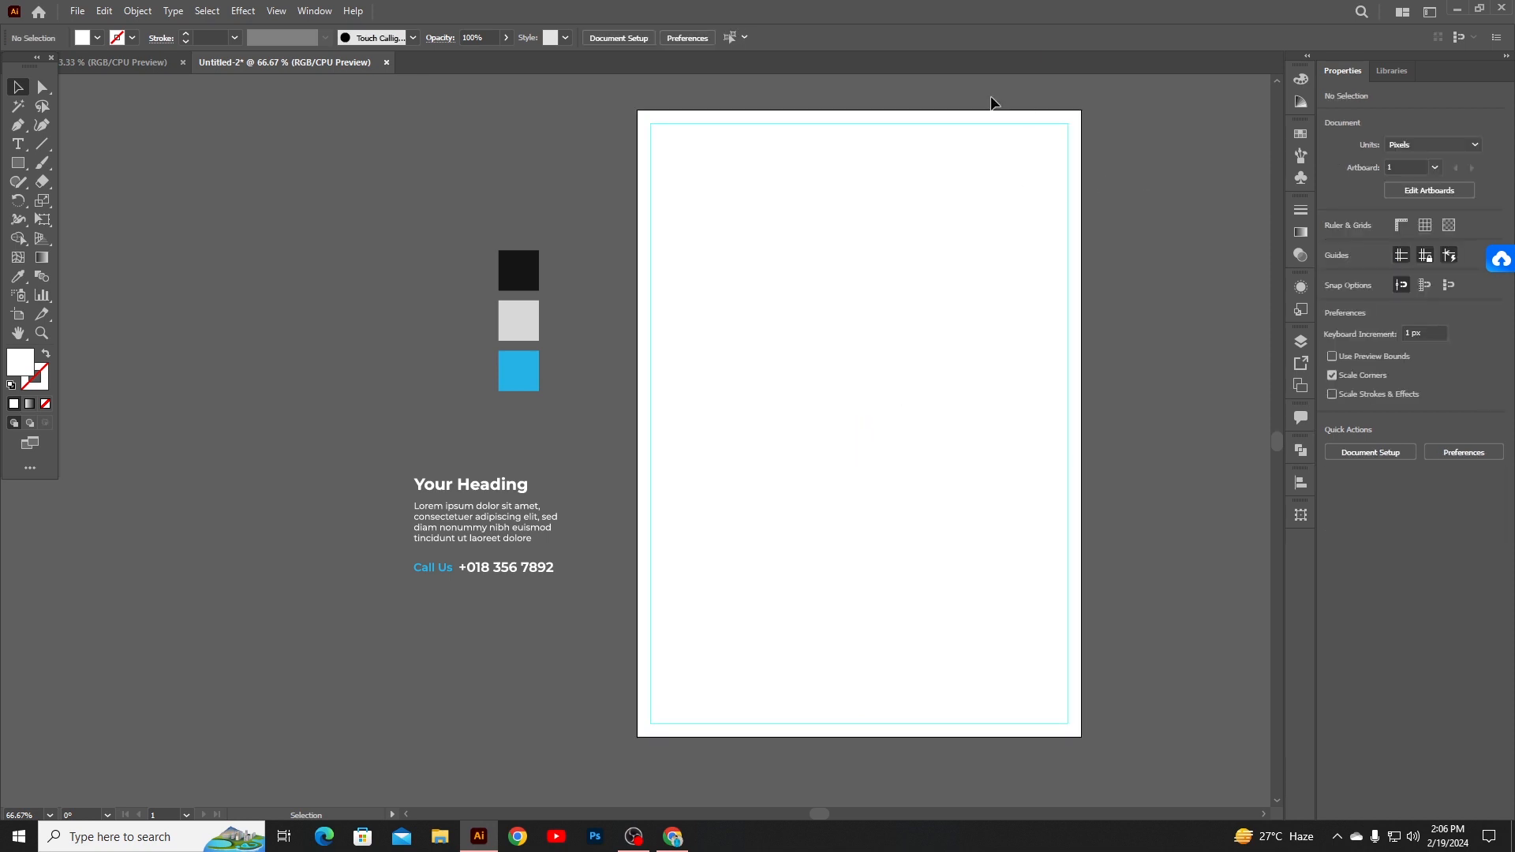
# - Delete the full-size rectangle that covers the artboard
pyautogui.click(985, 148)
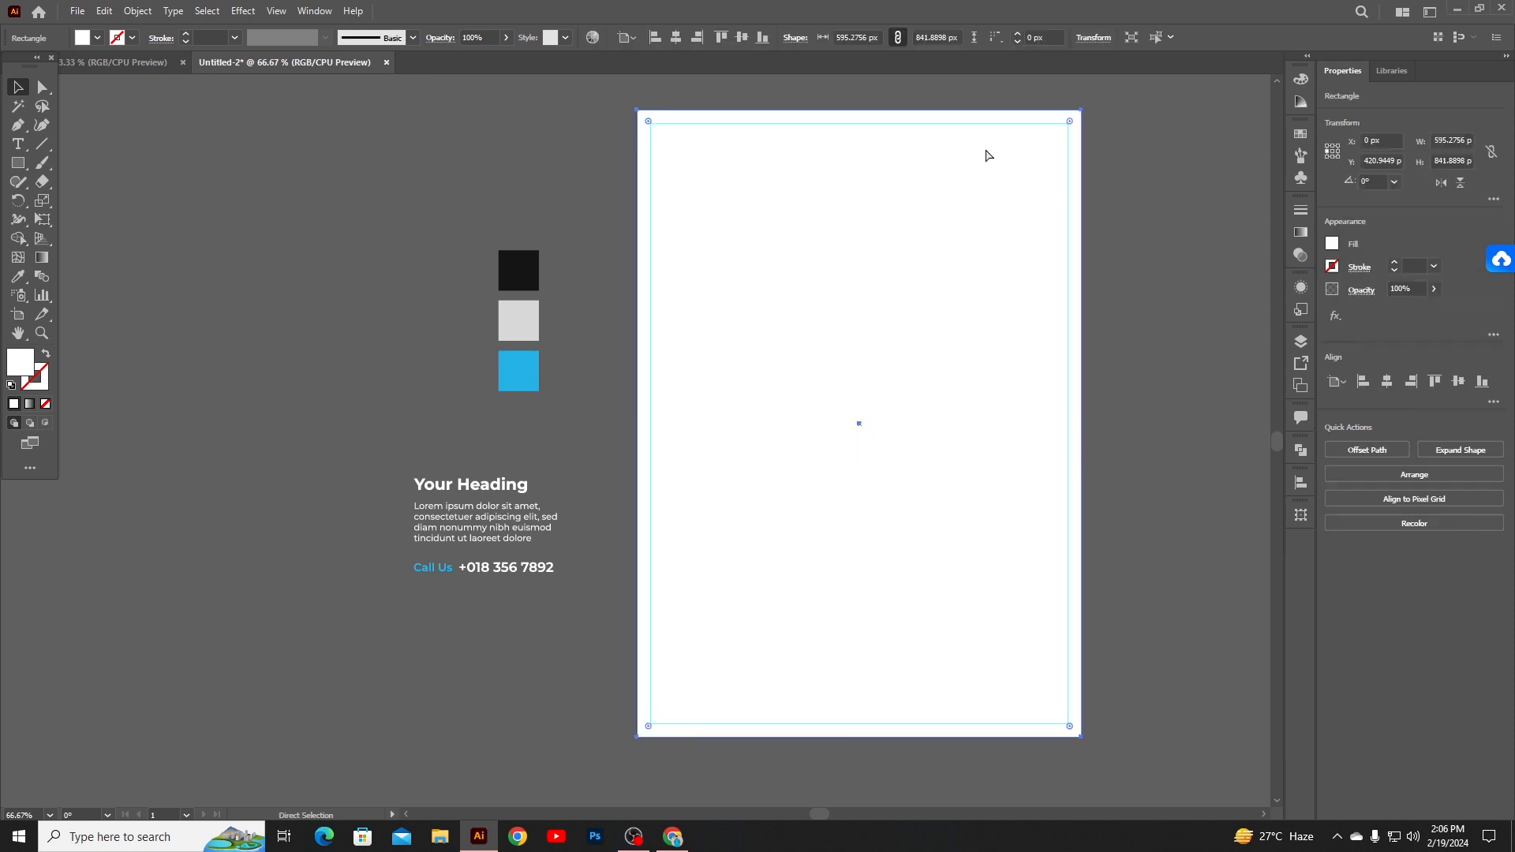
pyautogui.press('Delete')
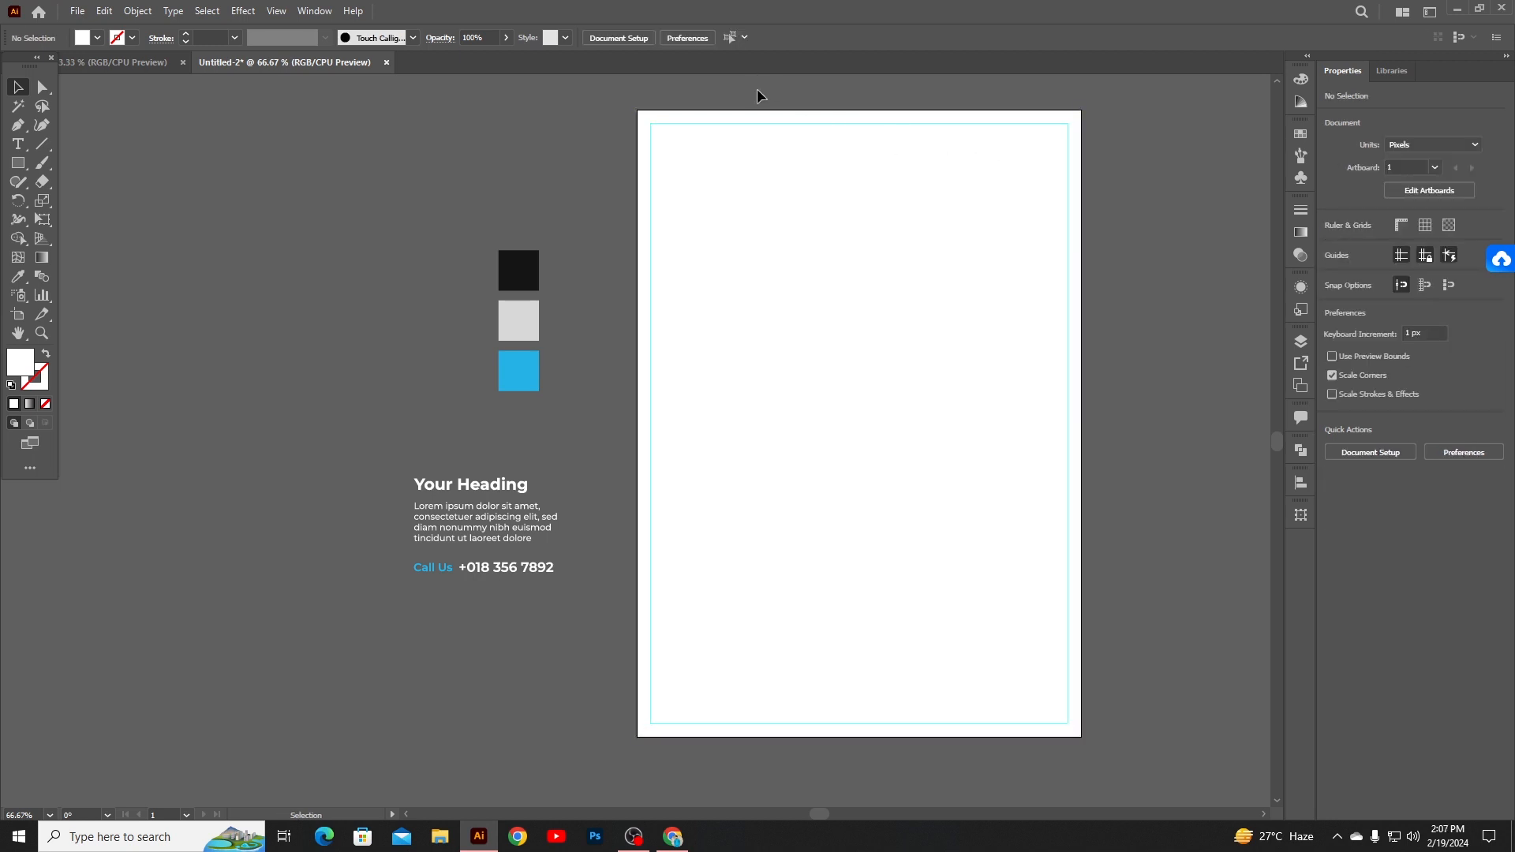
# - Try the heading and contact text block against the margin guides, and return it to the space beside the artboard
pyautogui.moveTo(964, 125); pyautogui.dragTo(1115, 446)
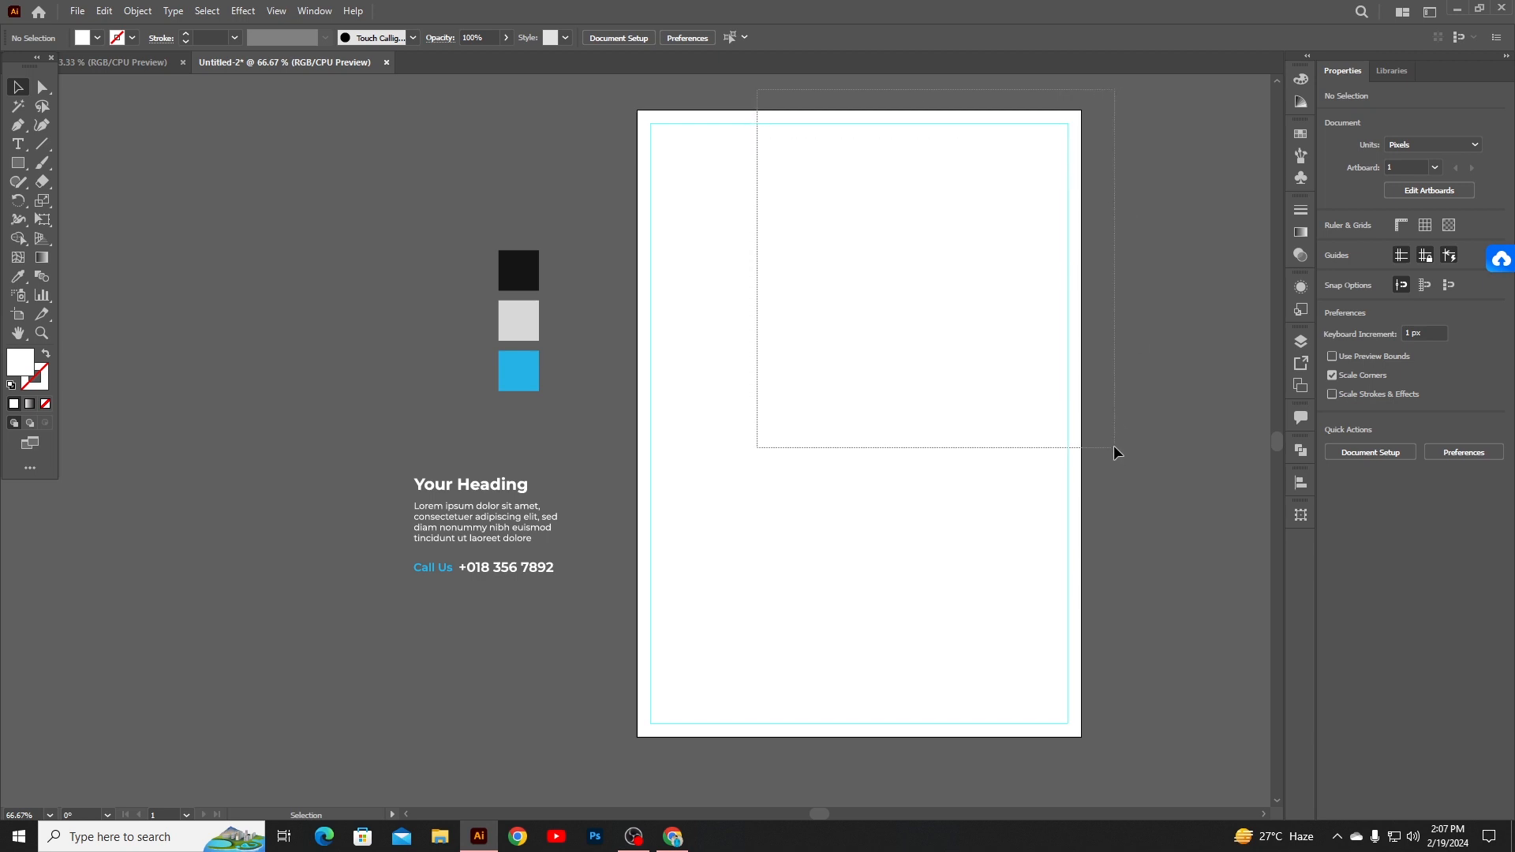
pyautogui.moveTo(512, 548); pyautogui.dragTo(713, 402)
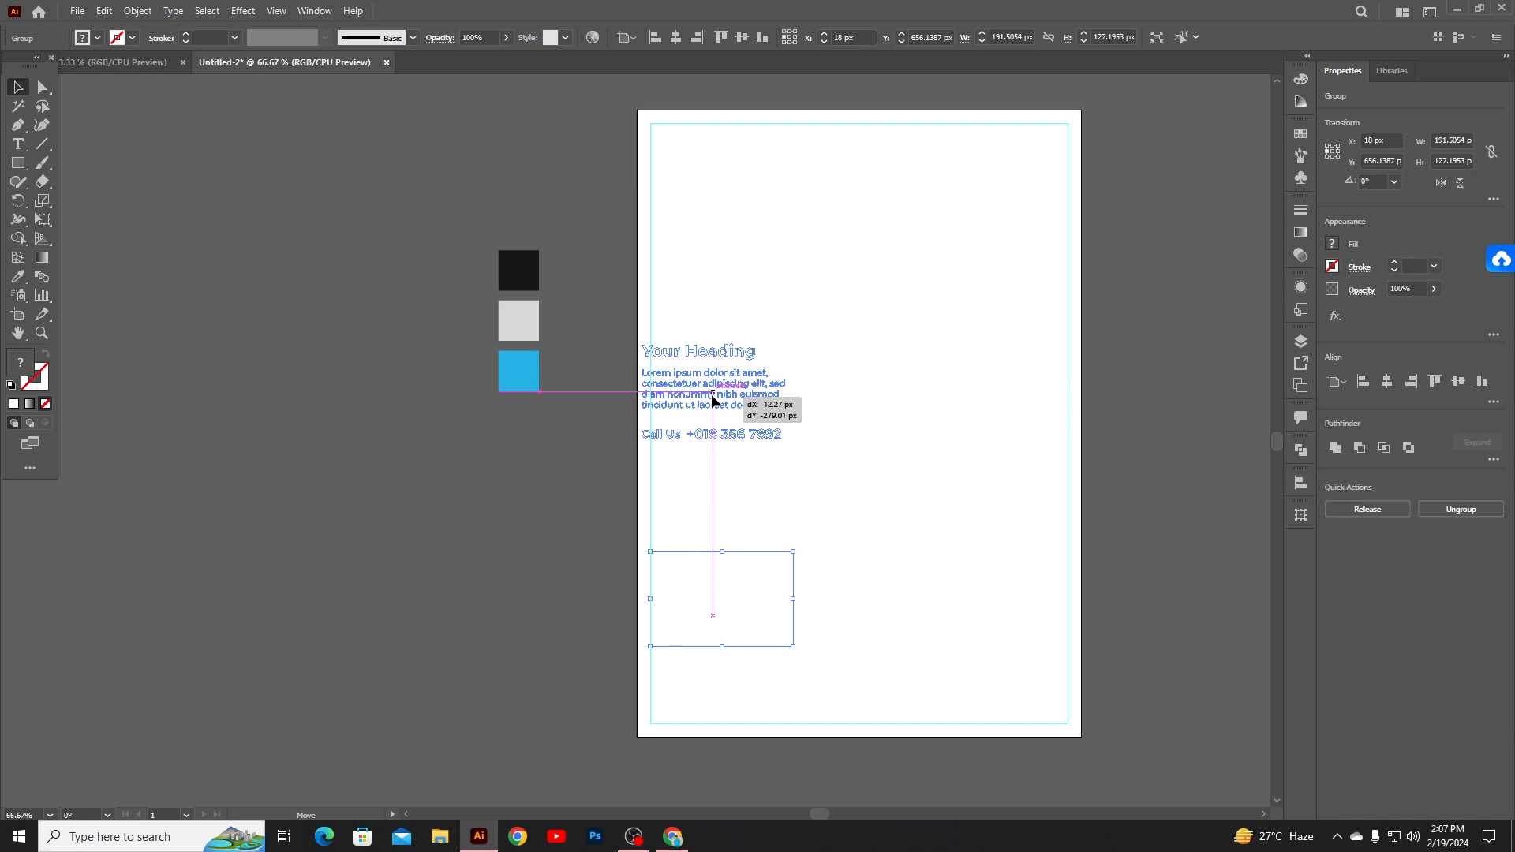
pyautogui.moveTo(713, 401); pyautogui.dragTo(497, 542)
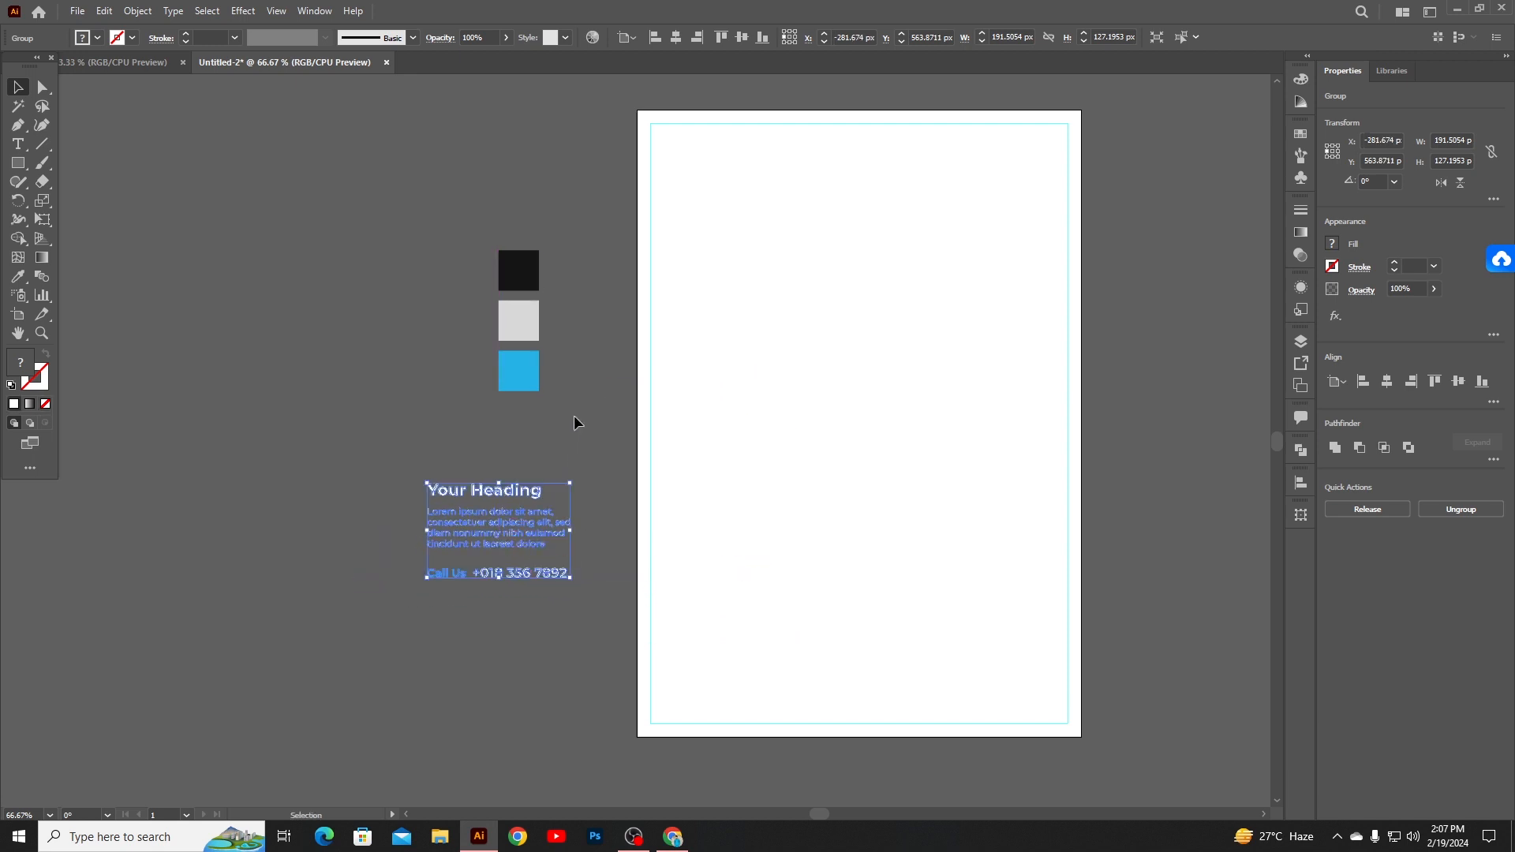
pyautogui.click(575, 415)
# - Draw a square of about 271 px on the artboard and fill it with the blue sampled from the swatch
pyautogui.scroll(1, 704, 426)
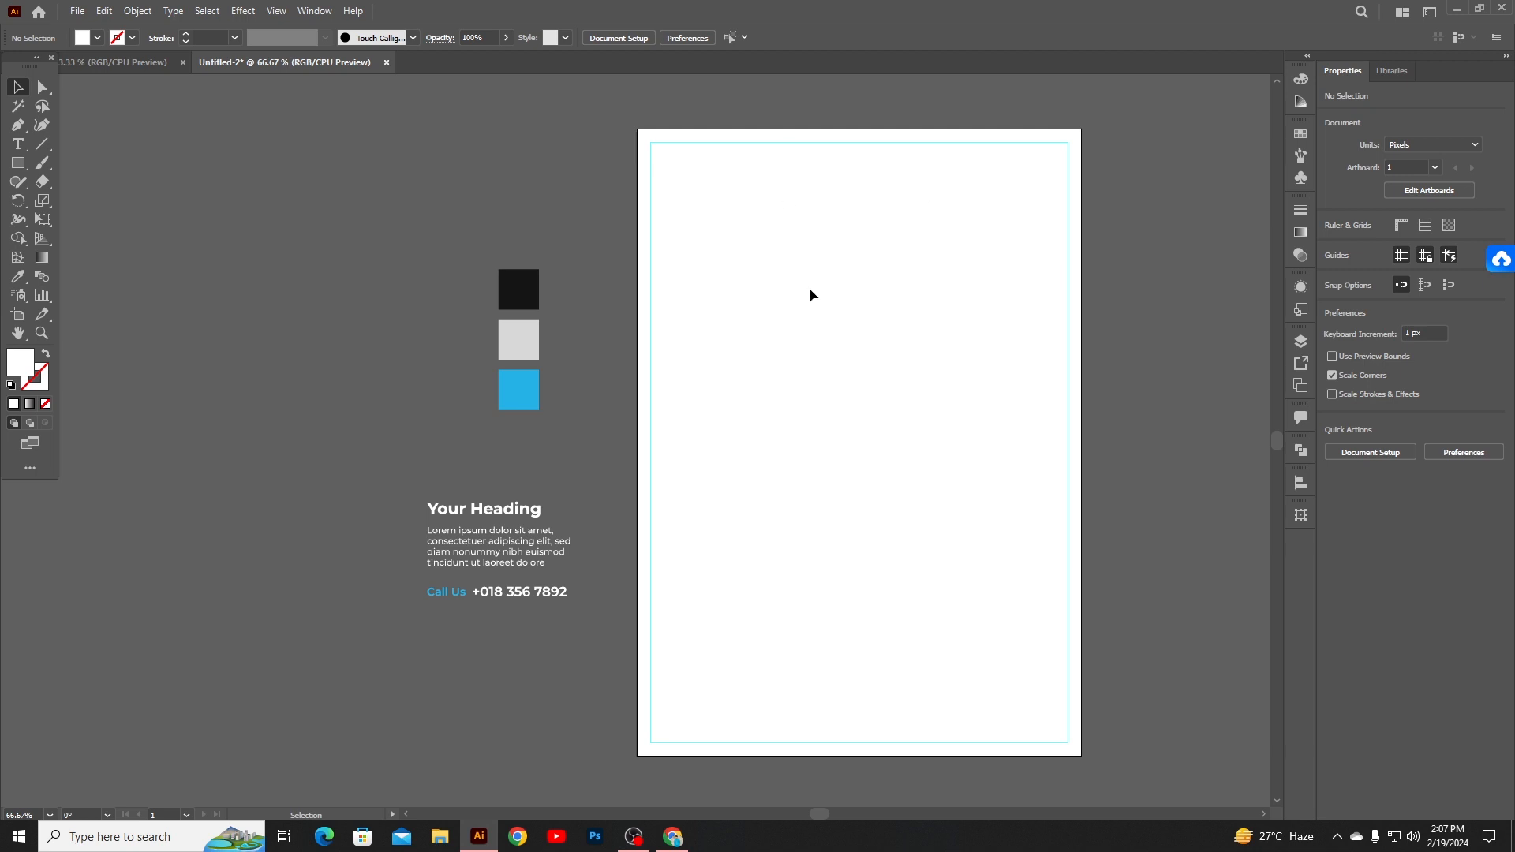
pyautogui.click(18, 163)
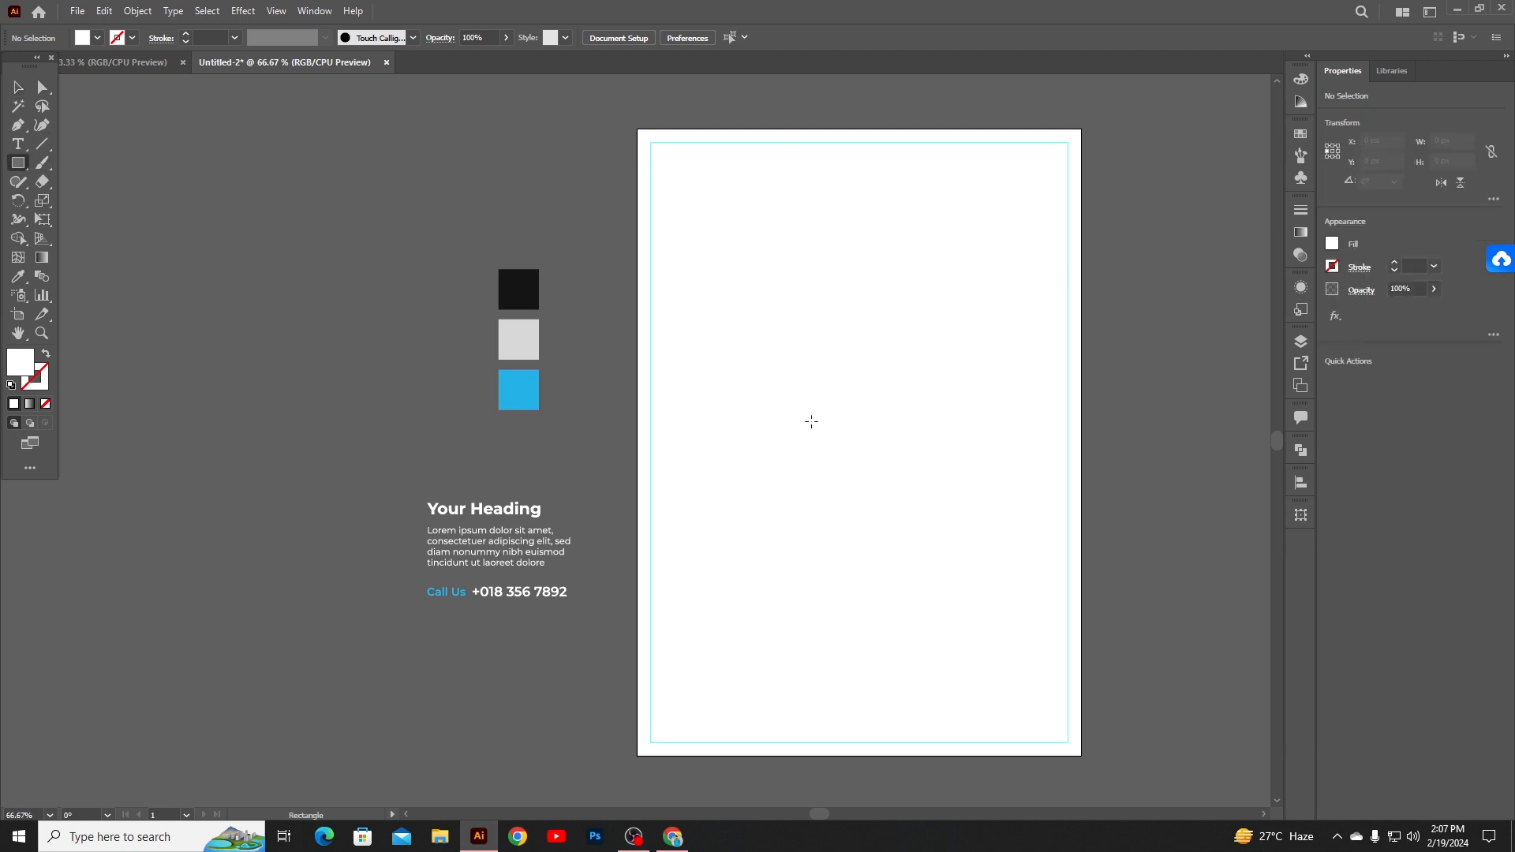
pyautogui.moveTo(794, 413); pyautogui.dragTo(895, 514)
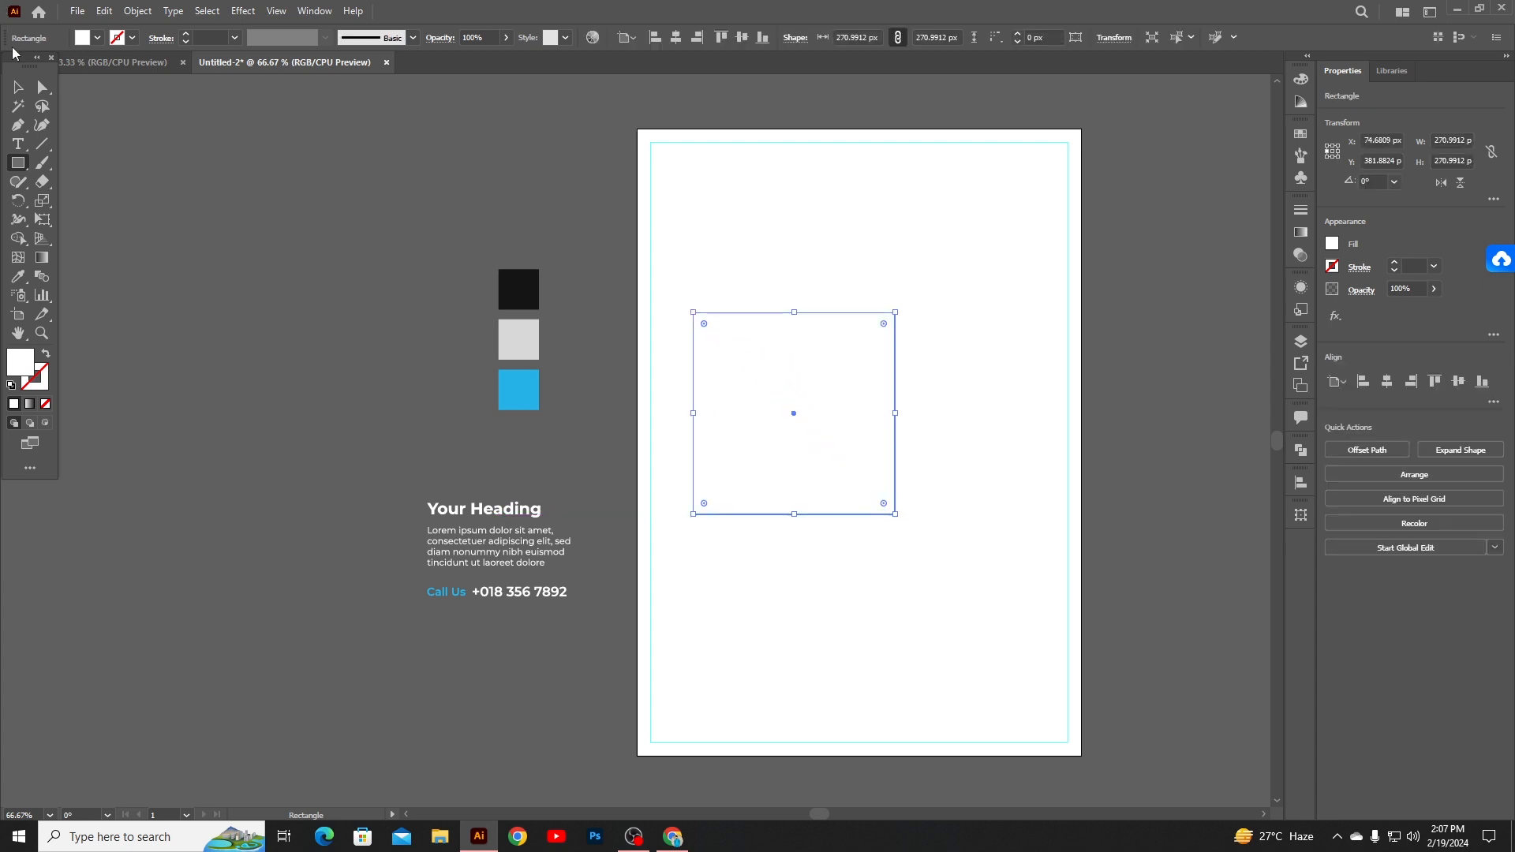
pyautogui.click(17, 277)
pyautogui.click(517, 390)
pyautogui.click(19, 87)
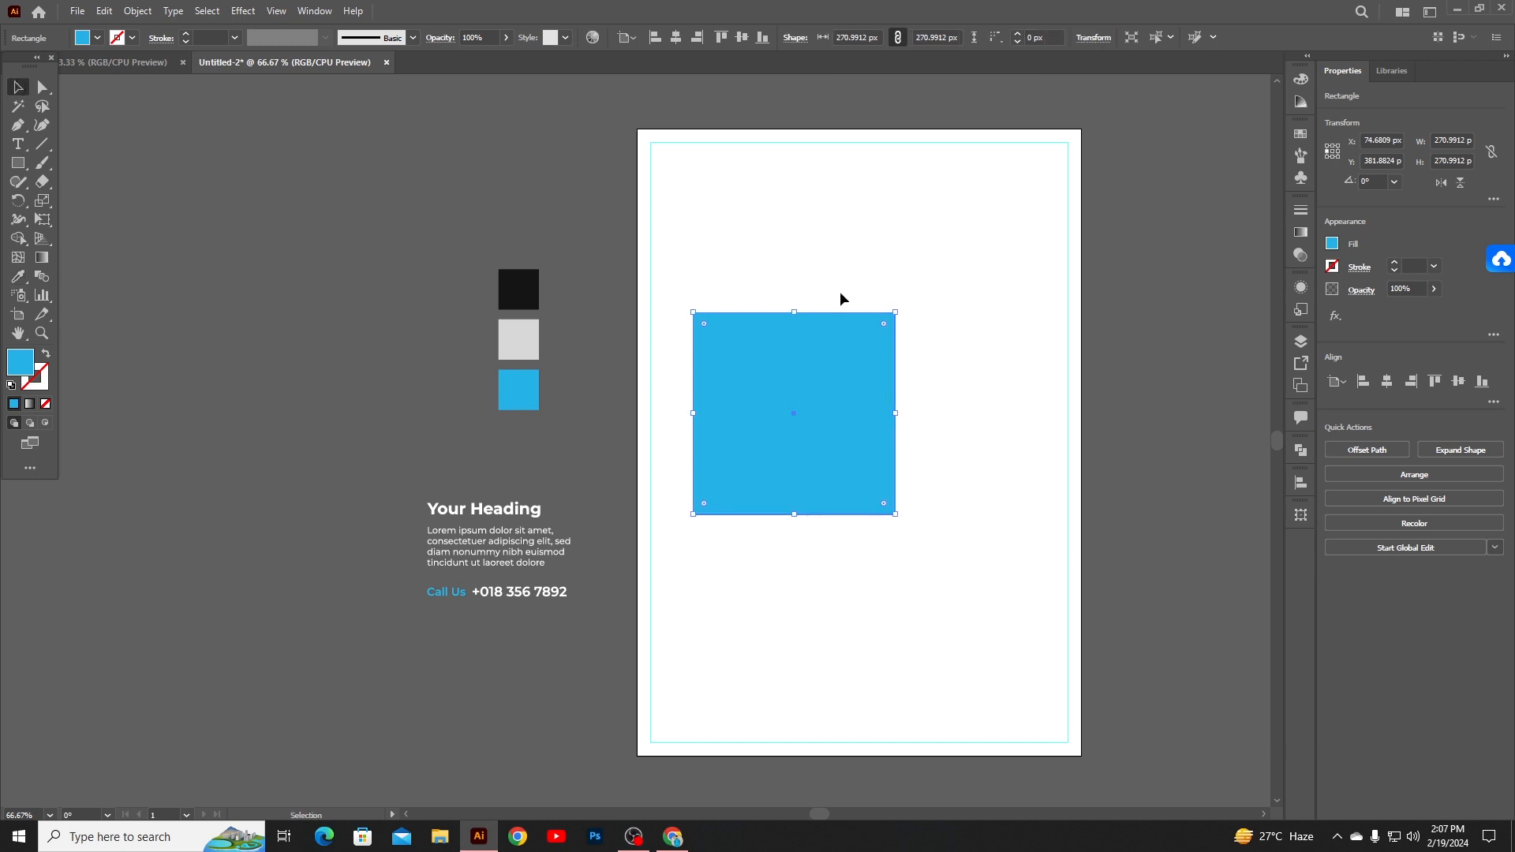
# - Move the blue square lower on the page and duplicate it into a two-by-two grid with narrow, equal gaps
pyautogui.moveTo(840, 437); pyautogui.dragTo(826, 542)
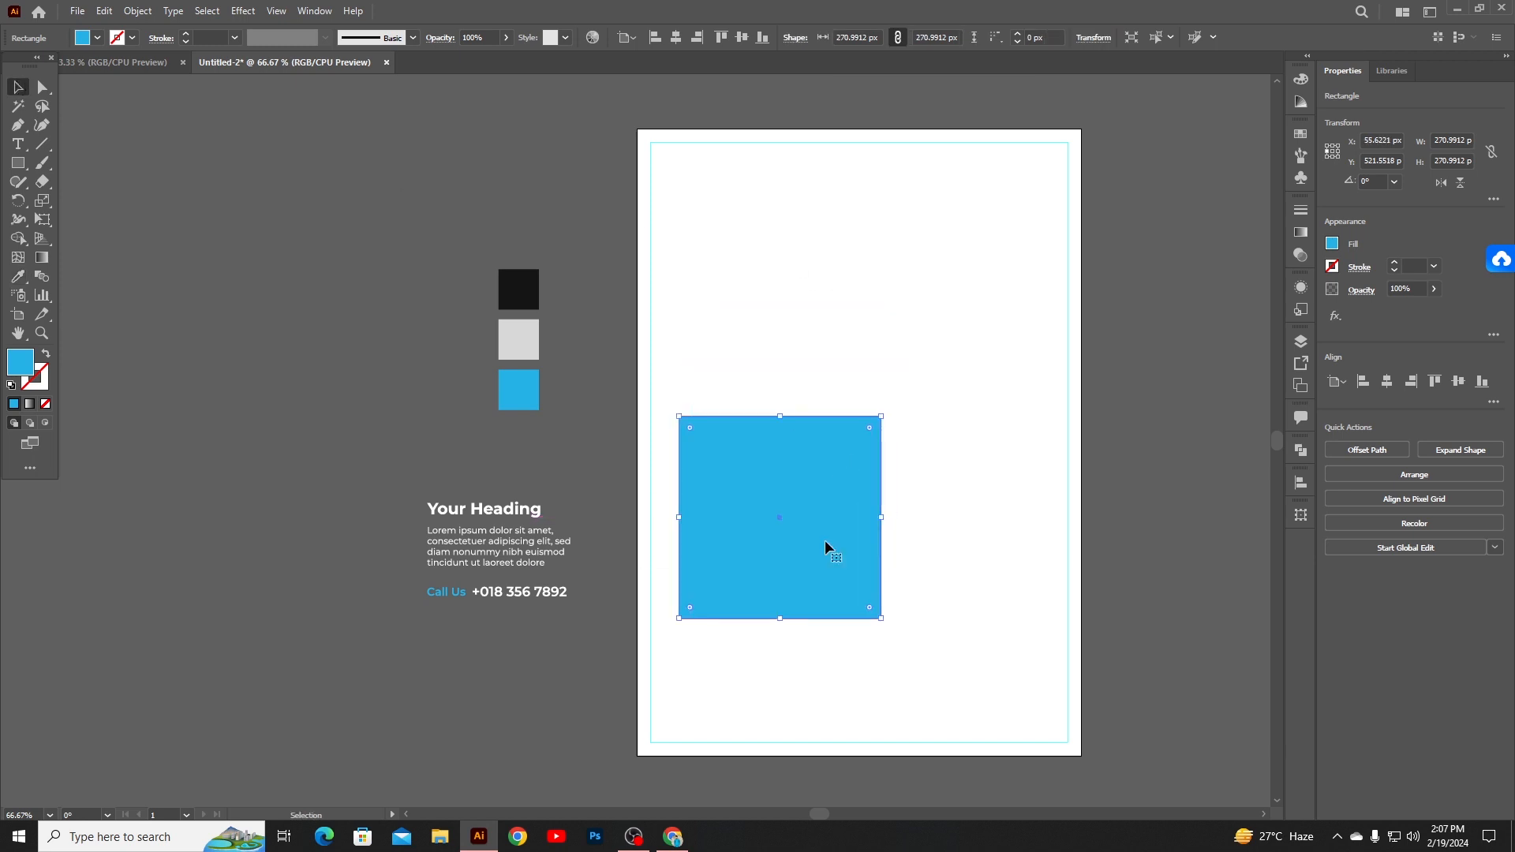
pyautogui.moveTo(826, 540); pyautogui.dragTo(1037, 535)
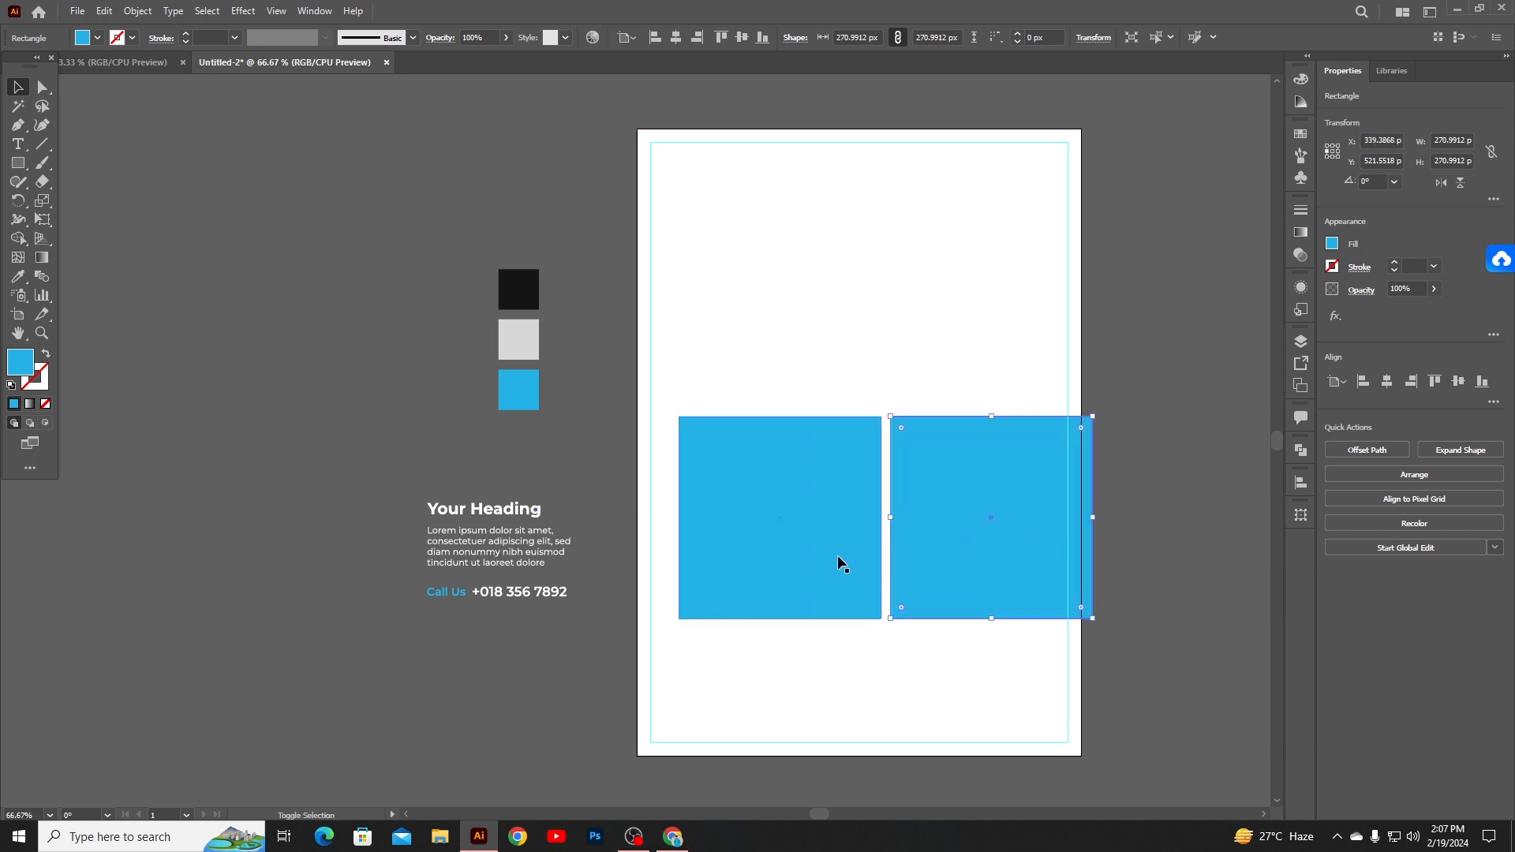
pyautogui.keyDown('shift'); pyautogui.click(835, 556); pyautogui.keyUp('shift')
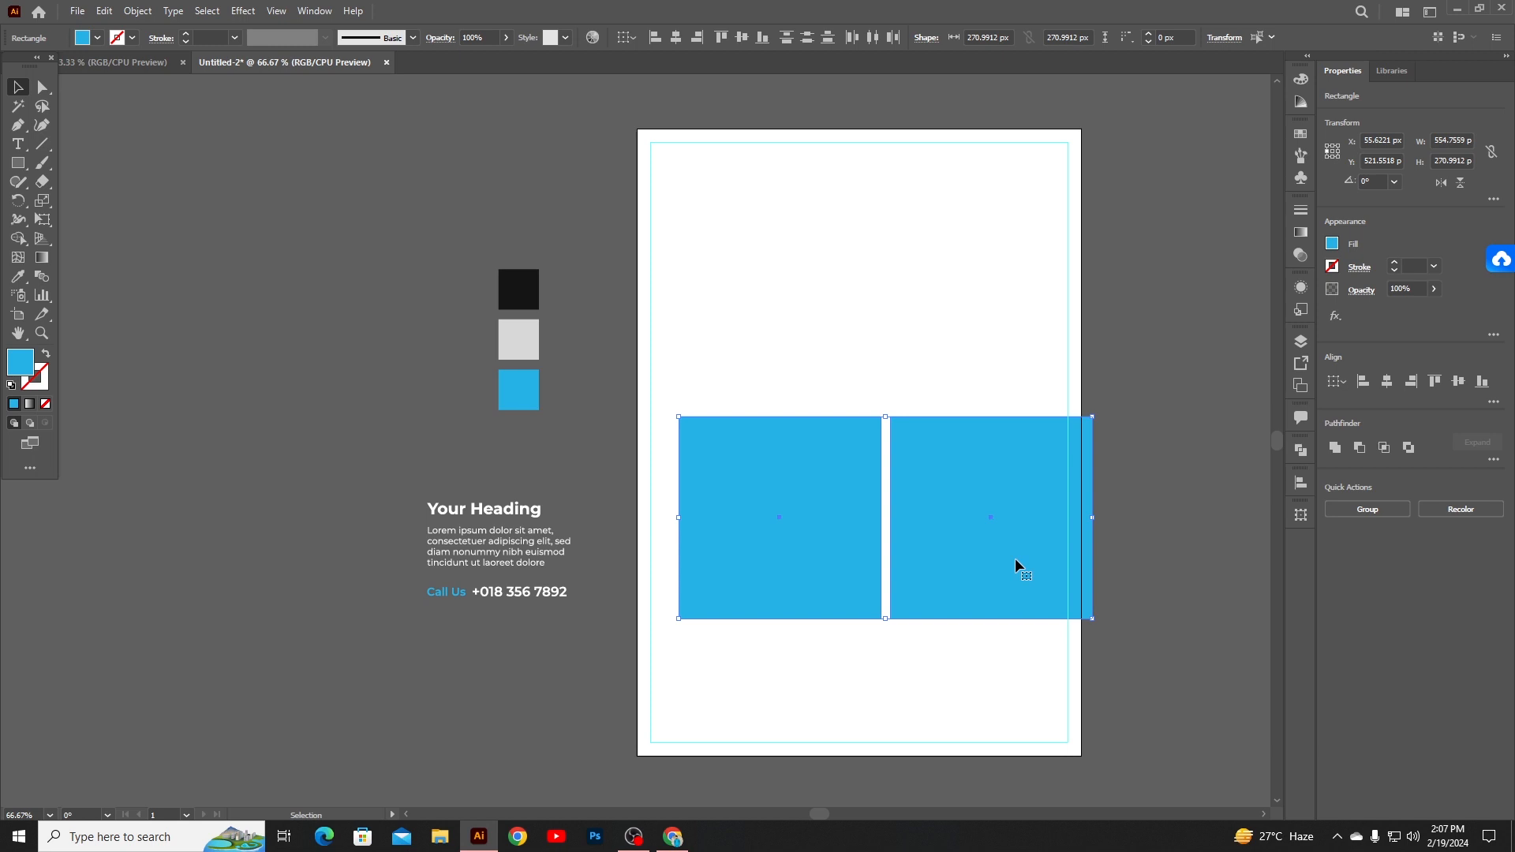
pyautogui.moveTo(1016, 559); pyautogui.dragTo(1009, 347)
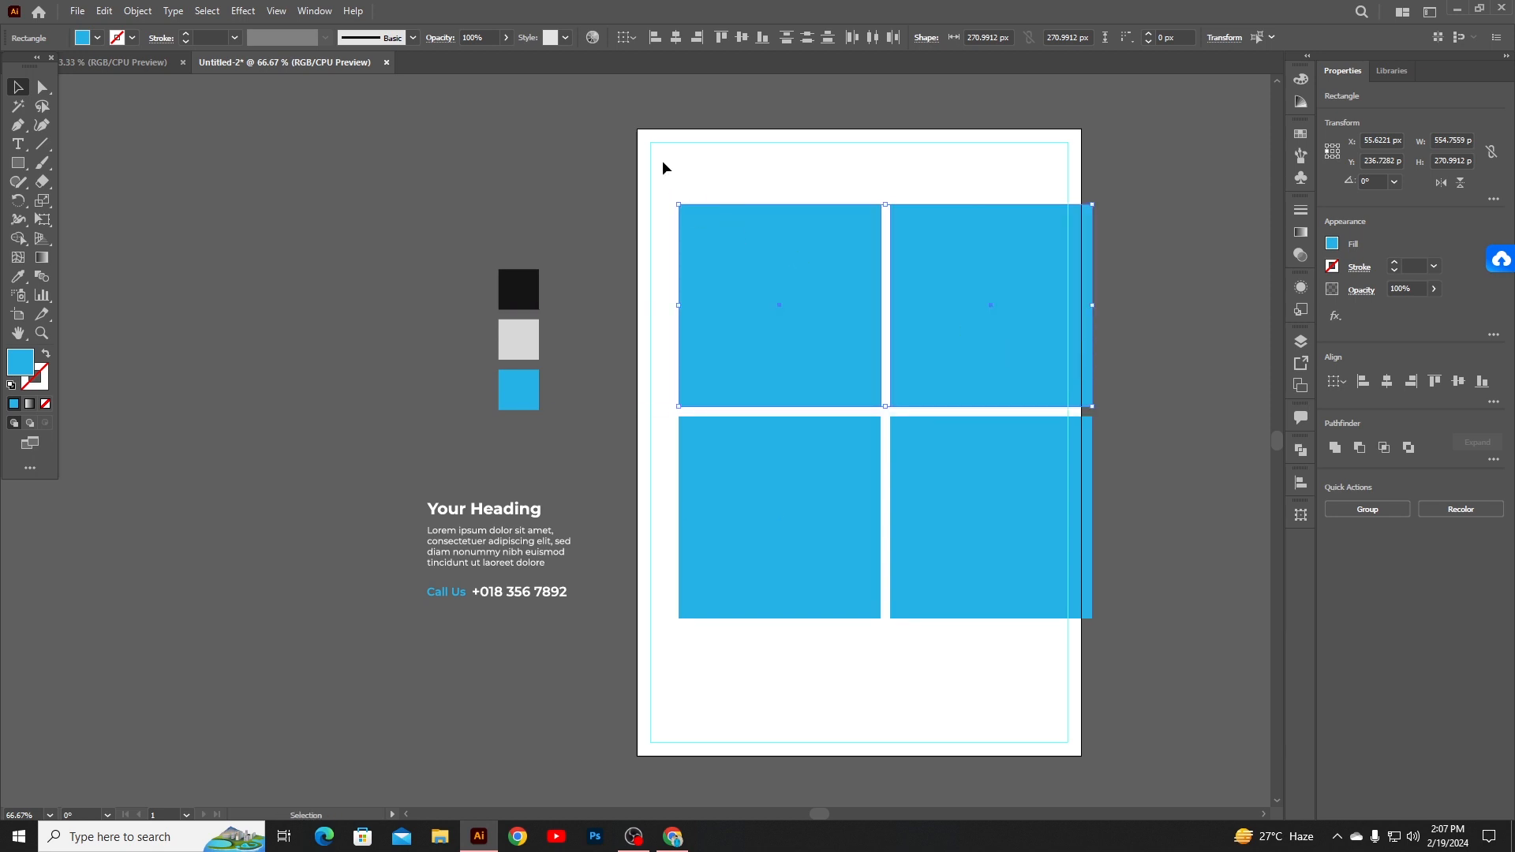
# - Rotate all four squares together by 45° into a diamond and centre it horizontally over the upper part of the artboard
pyautogui.moveTo(659, 159); pyautogui.dragTo(1122, 677)
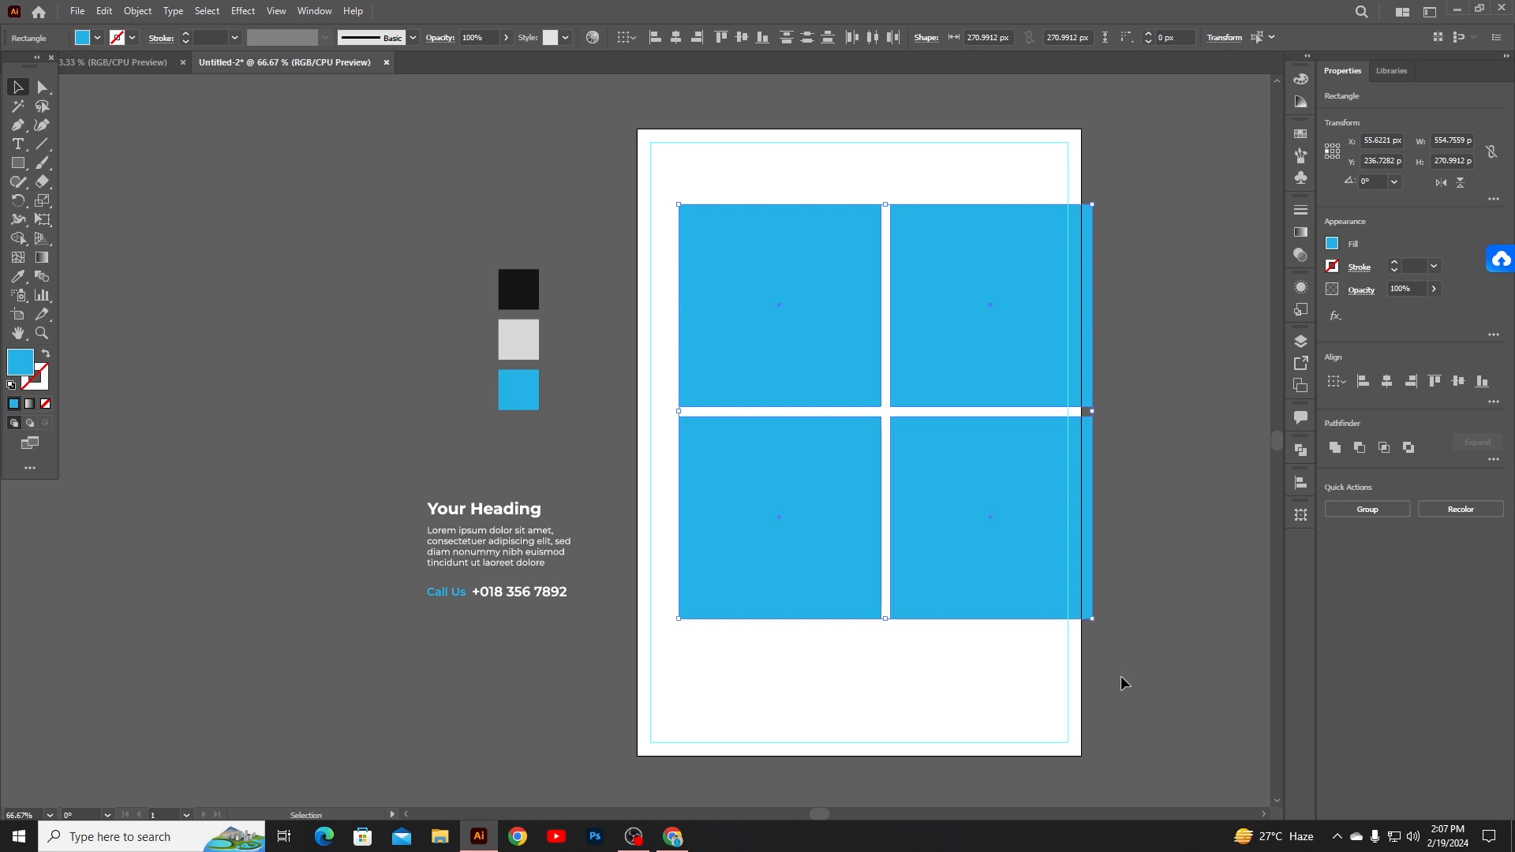
pyautogui.moveTo(1096, 199); pyautogui.dragTo(1093, 375)
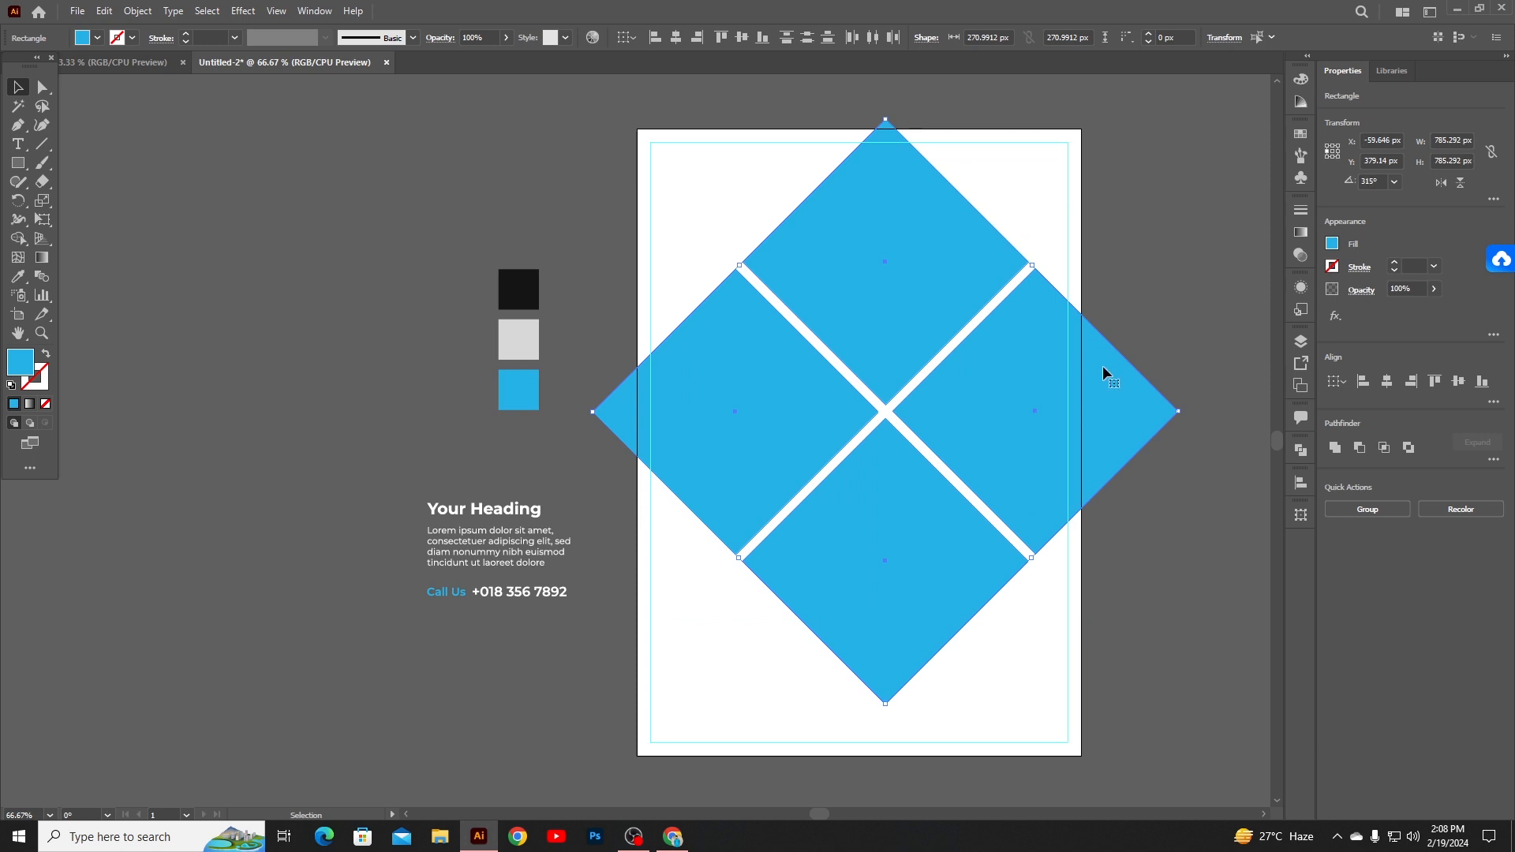
pyautogui.moveTo(1030, 428); pyautogui.dragTo(1002, 392)
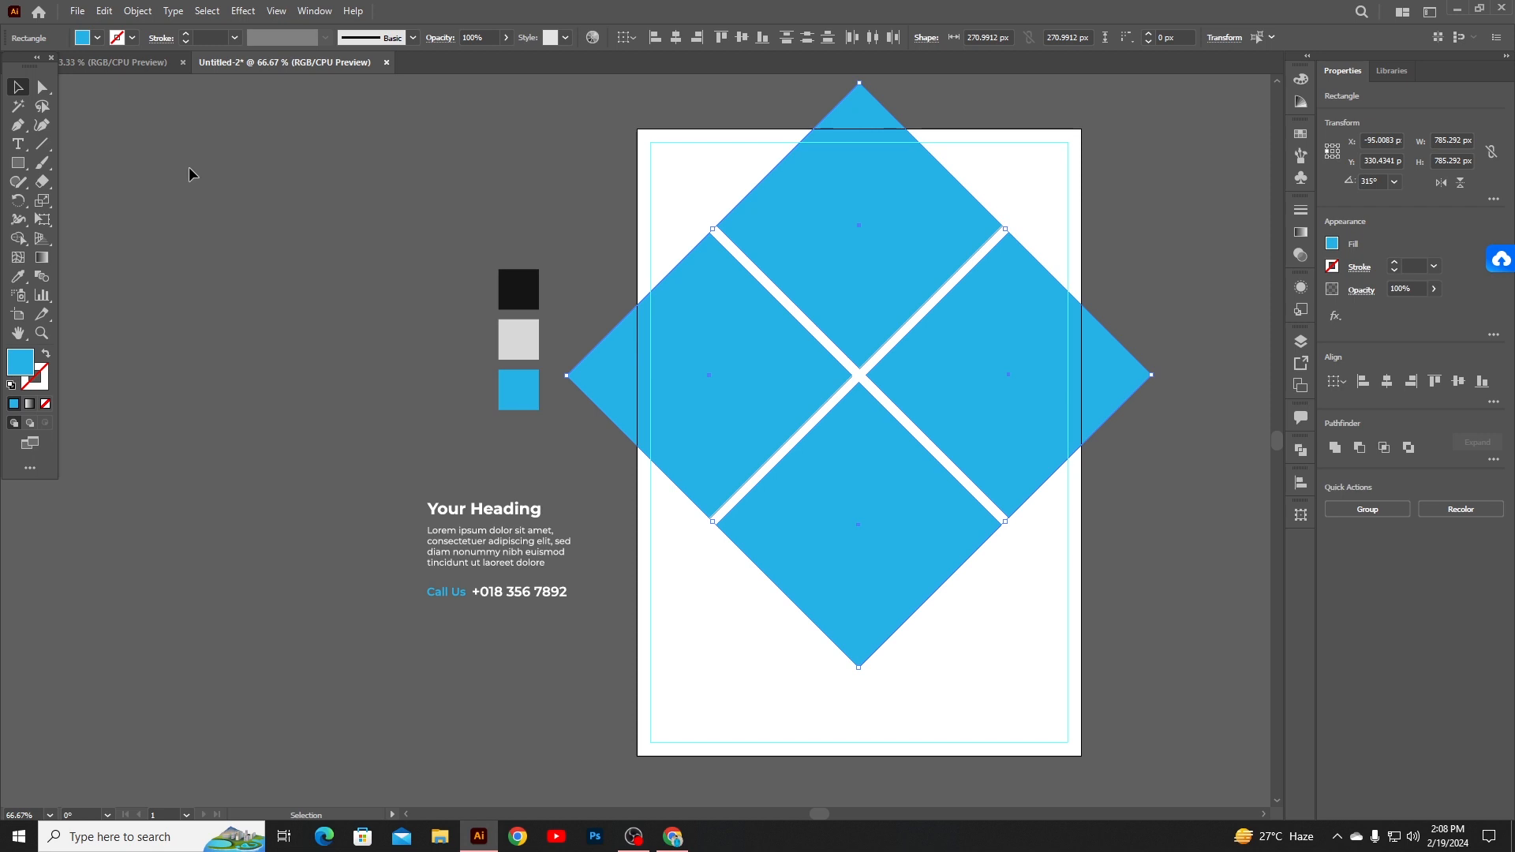
# - Shift the four inner corner points where the squares meet to the left, widening the right-hand shape
pyautogui.click(44, 88)
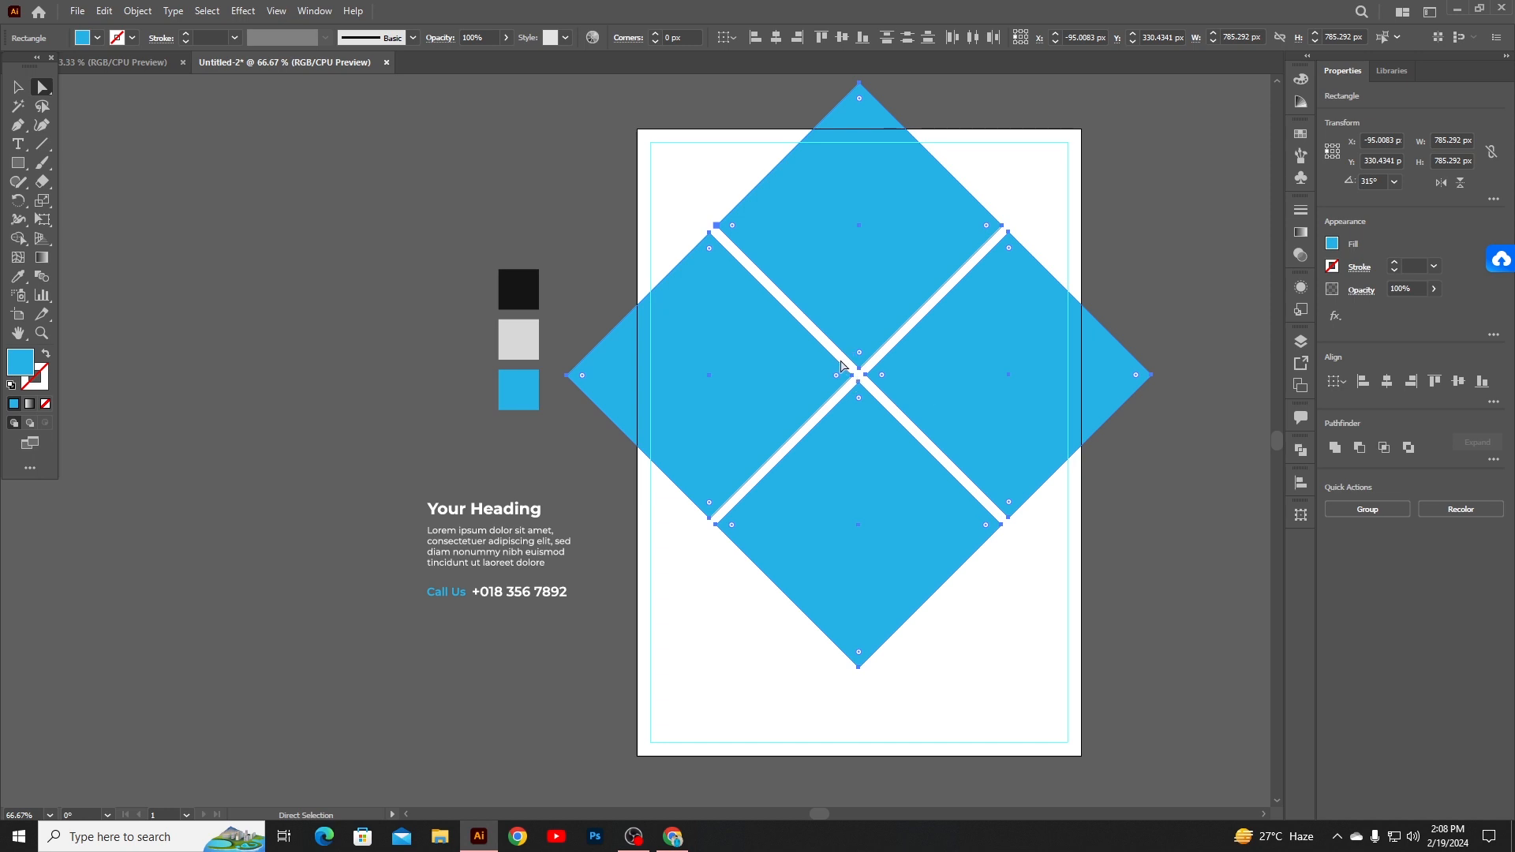
pyautogui.moveTo(858, 377); pyautogui.dragTo(750, 363)
pyautogui.click(18, 90)
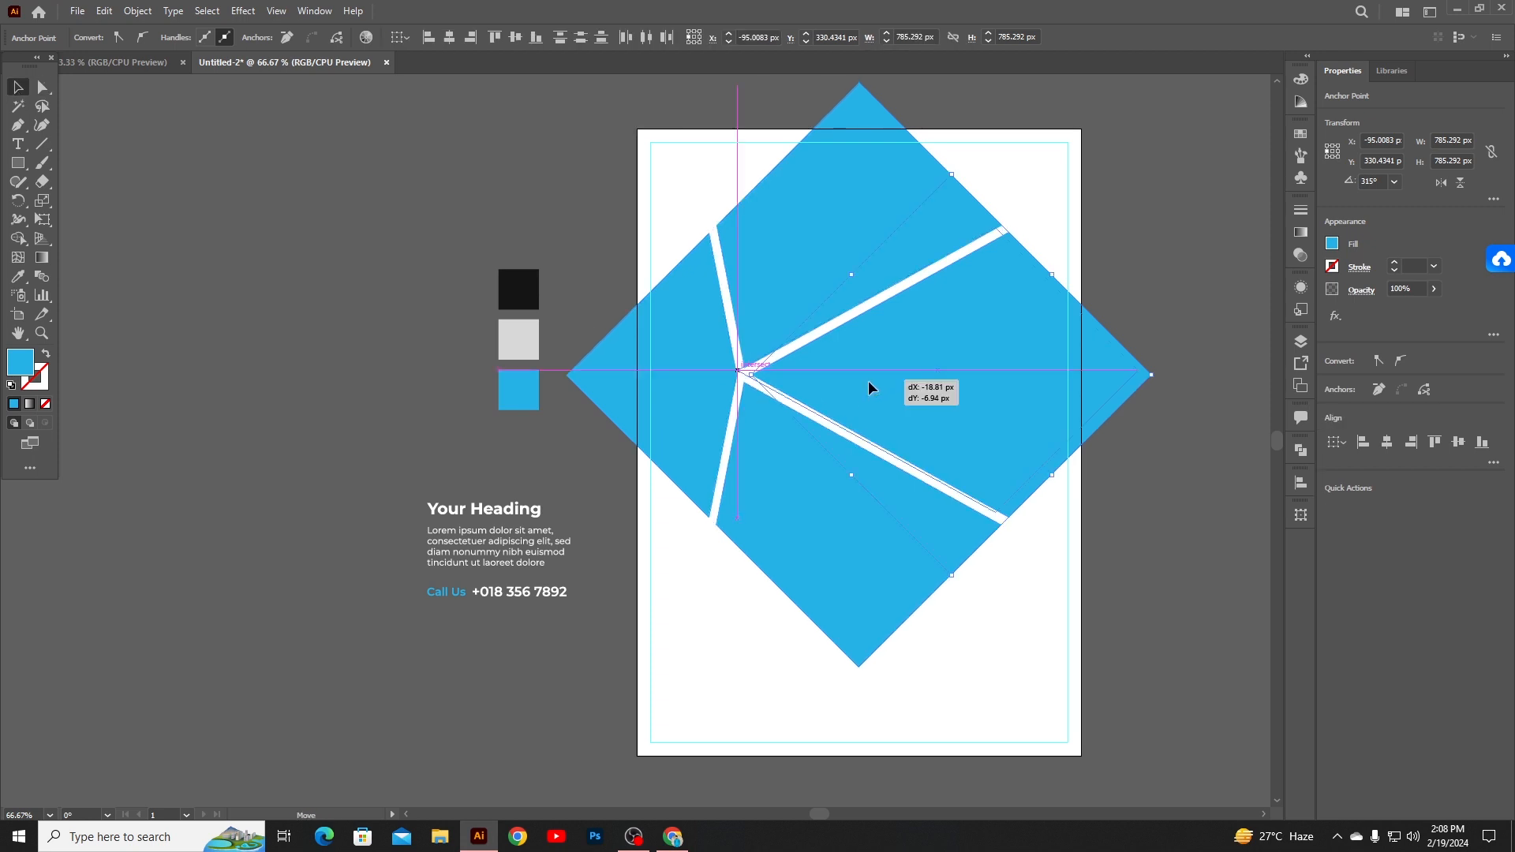
# - Select all four blue shapes and move them about 34 px left and 21 px up
pyautogui.keyDown('ctrl'); pyautogui.click(864, 379); pyautogui.keyUp('ctrl')
pyautogui.moveTo(666, 183); pyautogui.dragTo(1020, 624)
pyautogui.moveTo(951, 431)
pyautogui.mouseDown()
pyautogui.moveTo(884, 408)
pyautogui.moveTo(934, 413)
pyautogui.mouseUp()
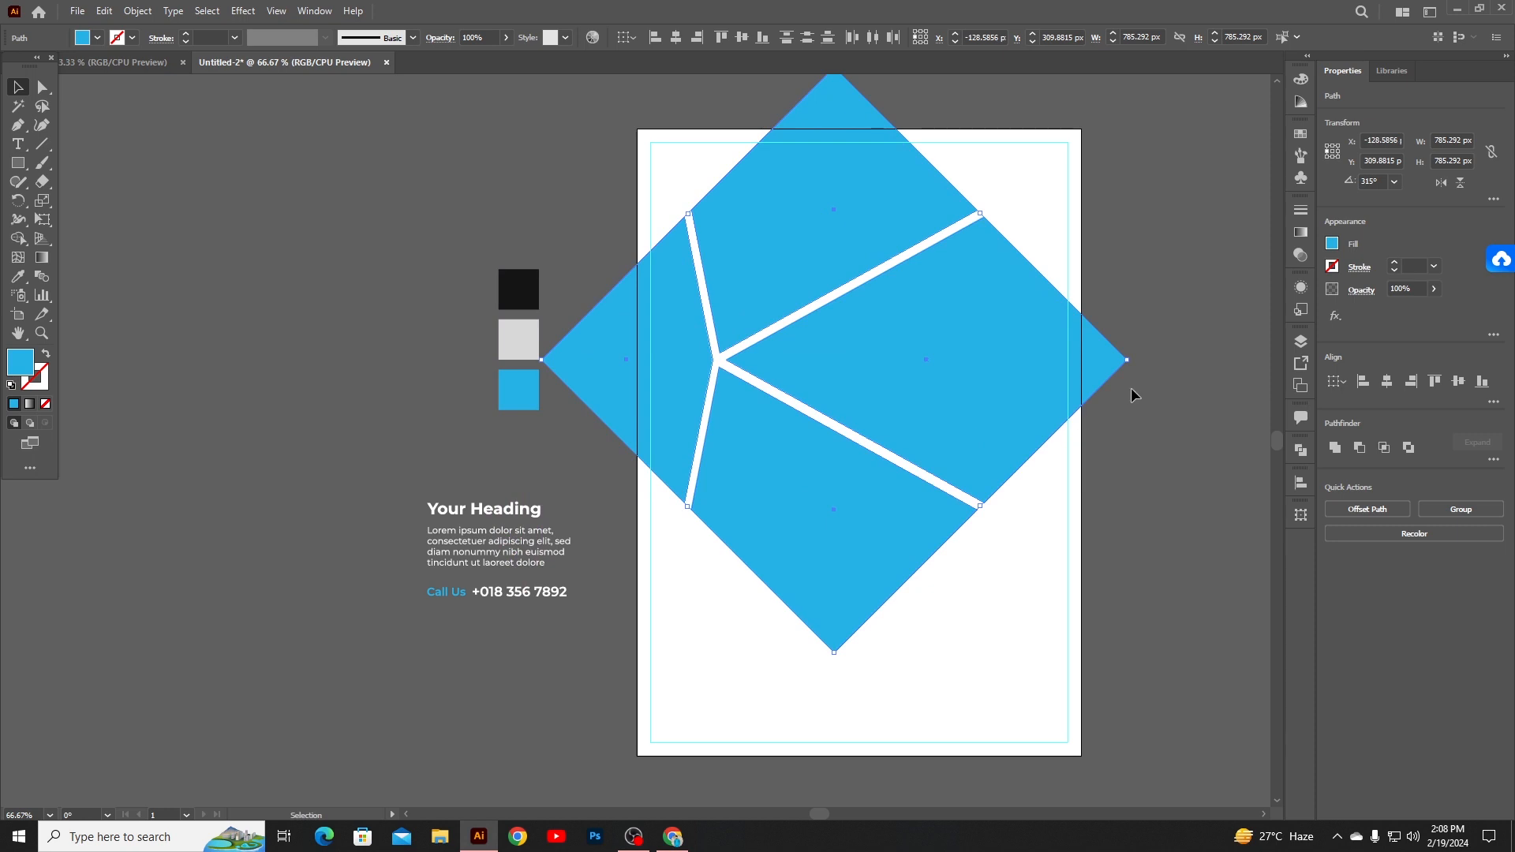
# - Scale the four blue shapes together down to about 717 px across, then move them up about 31 px and slightly right
pyautogui.moveTo(1123, 359); pyautogui.dragTo(1087, 368)
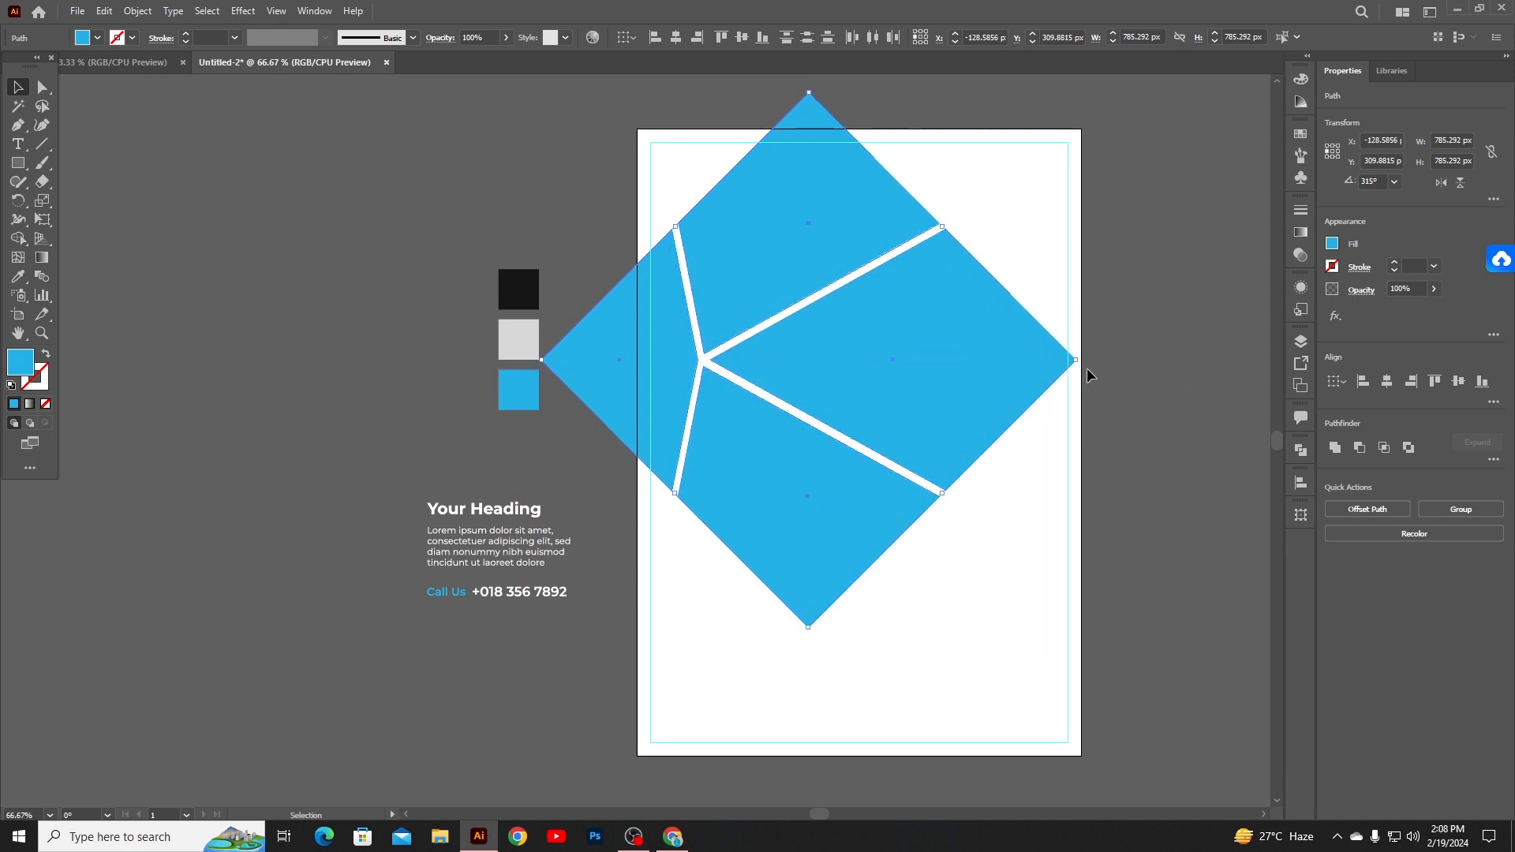
pyautogui.press('Right')
pyautogui.press('Up')
pyautogui.press('Up')
pyautogui.press('Up')
pyautogui.press('Up')
pyautogui.press('Up')
pyautogui.press('Up')
pyautogui.press('Up')
pyautogui.press('Up')
pyautogui.press('Up')
pyautogui.press('Up')
pyautogui.press('Up')
pyautogui.press('Up')
pyautogui.press('Up')
pyautogui.press('Up')
pyautogui.press('Up')
pyautogui.press('Up')
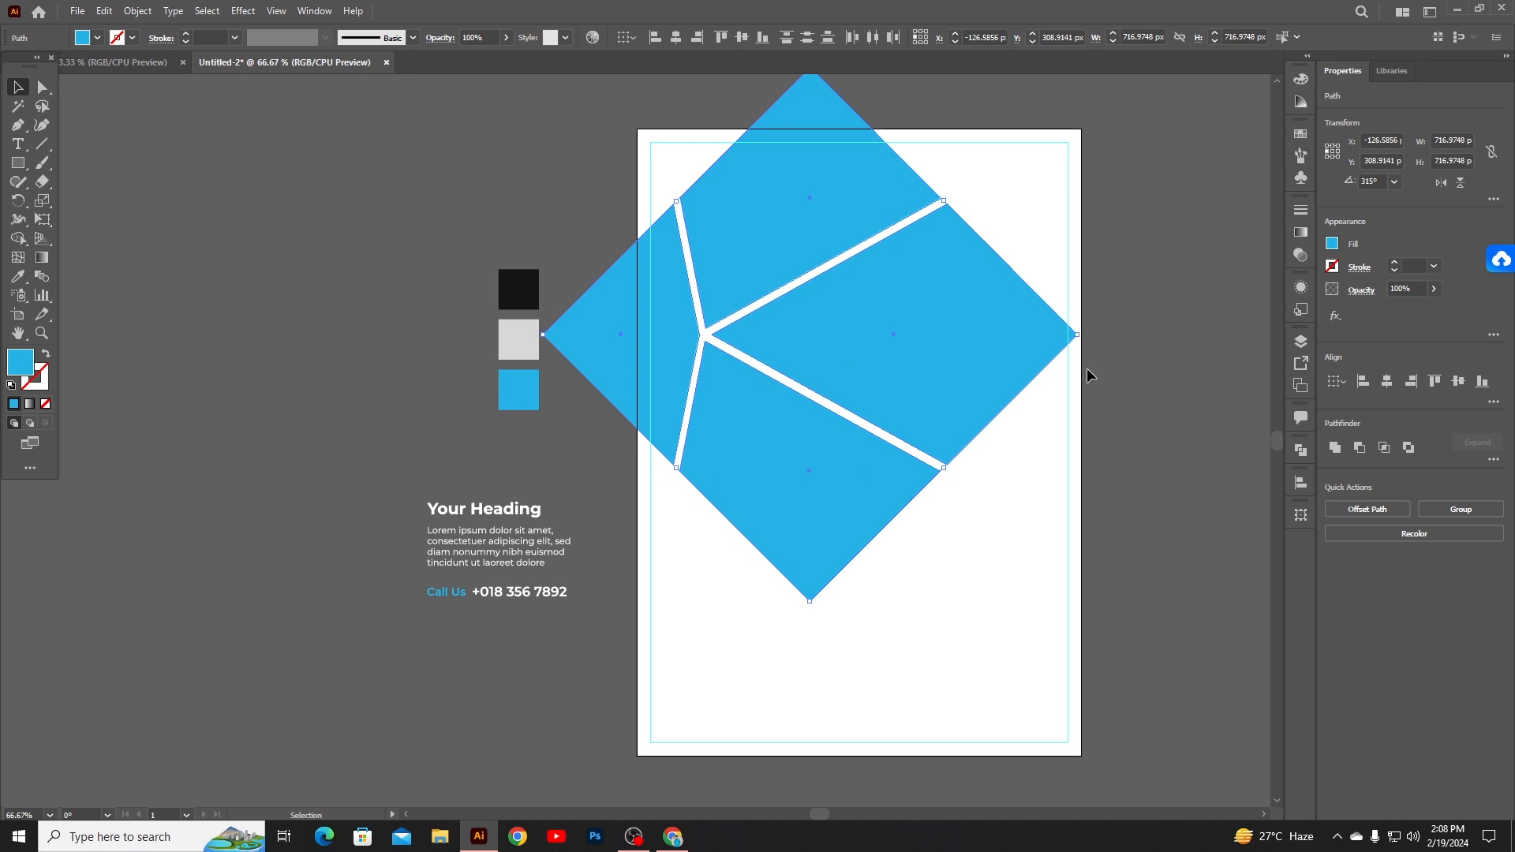
pyautogui.press('Down')
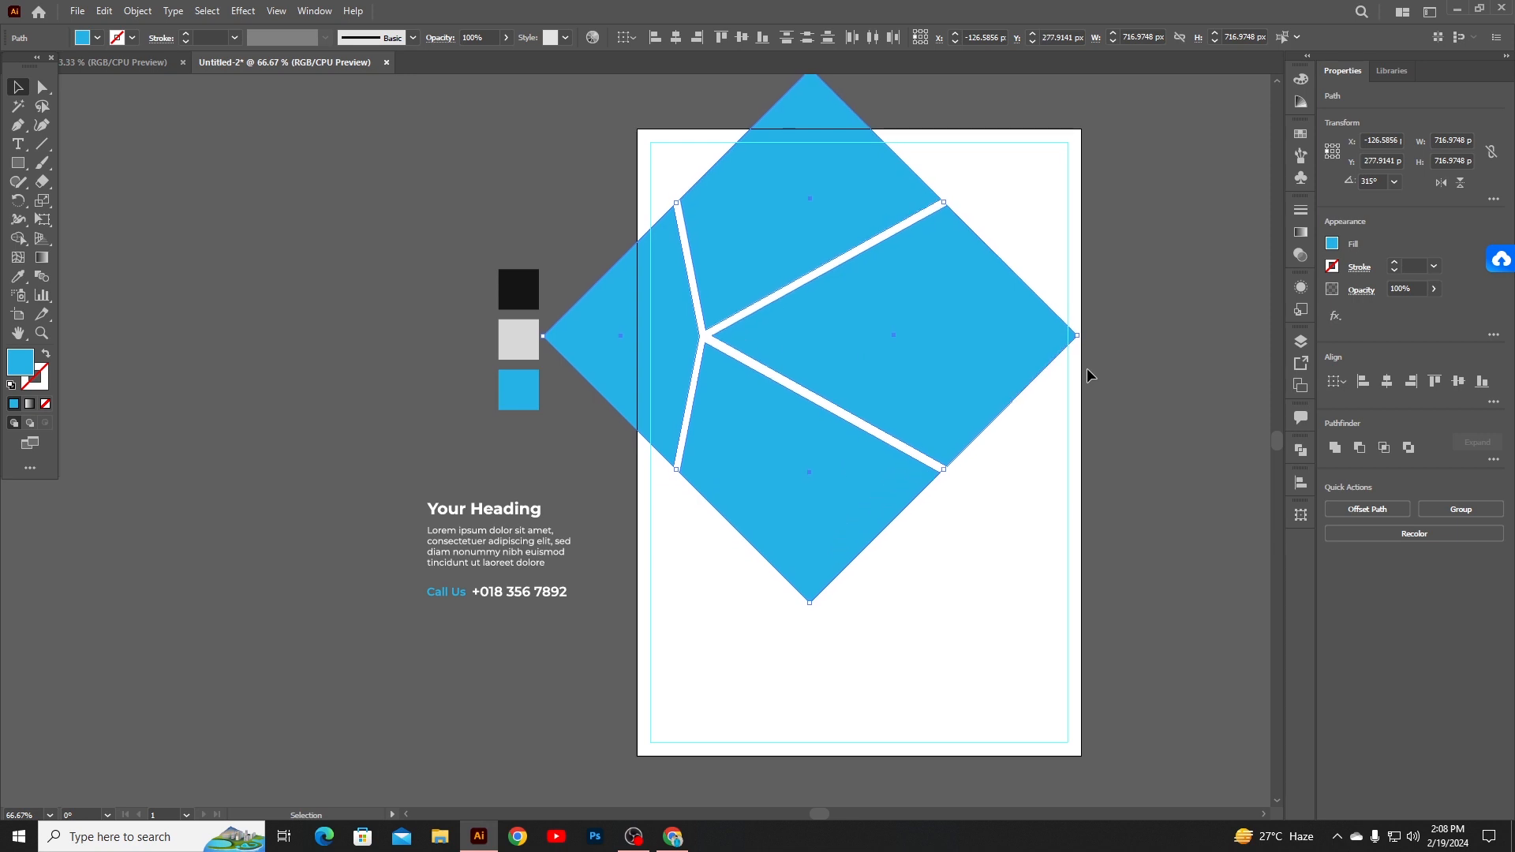
pyautogui.press('Right')
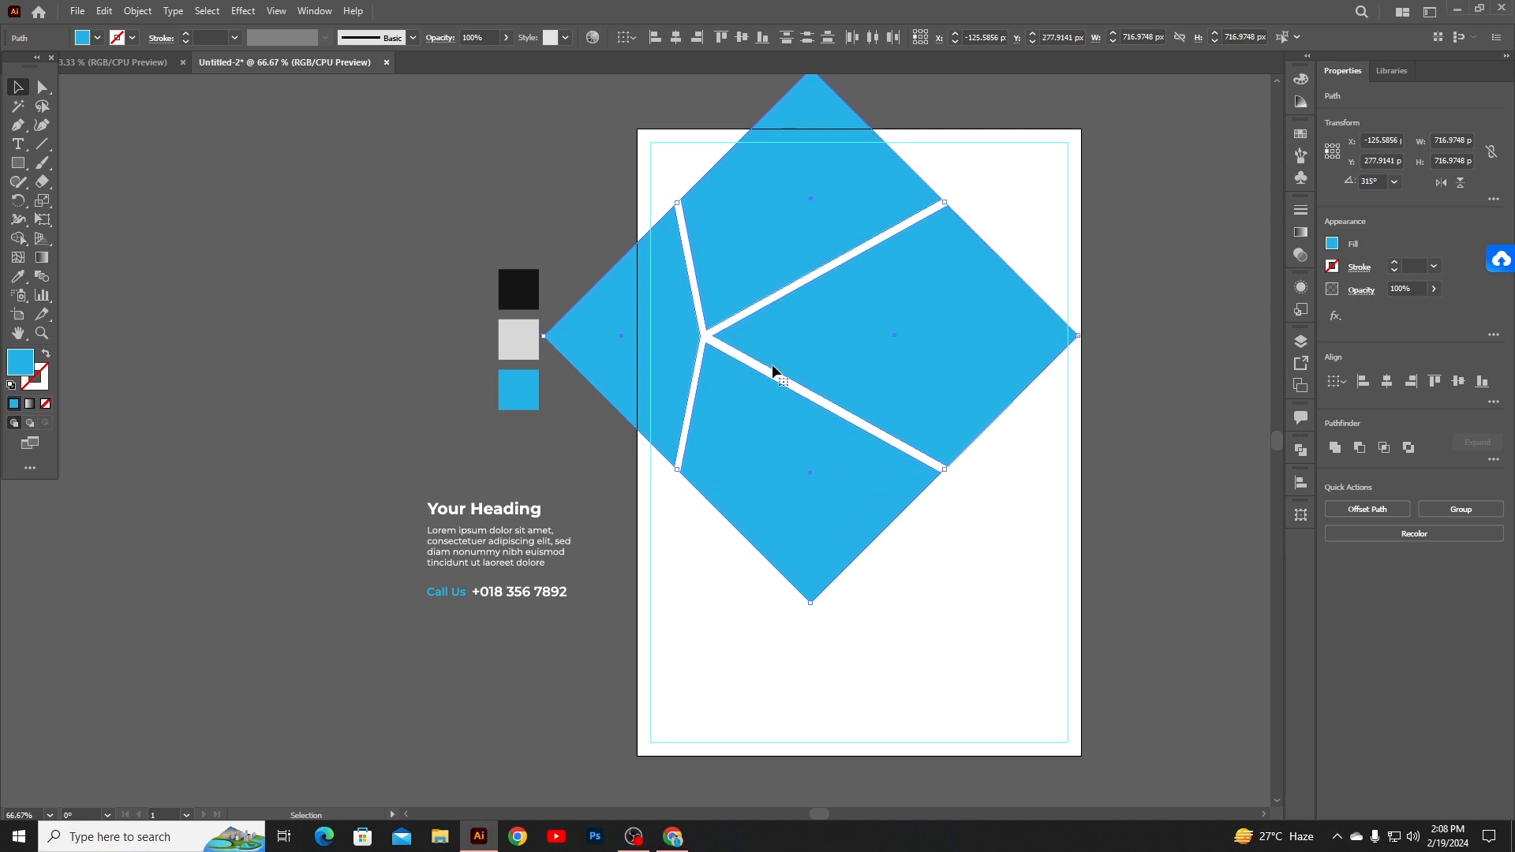
pyautogui.click(996, 547)
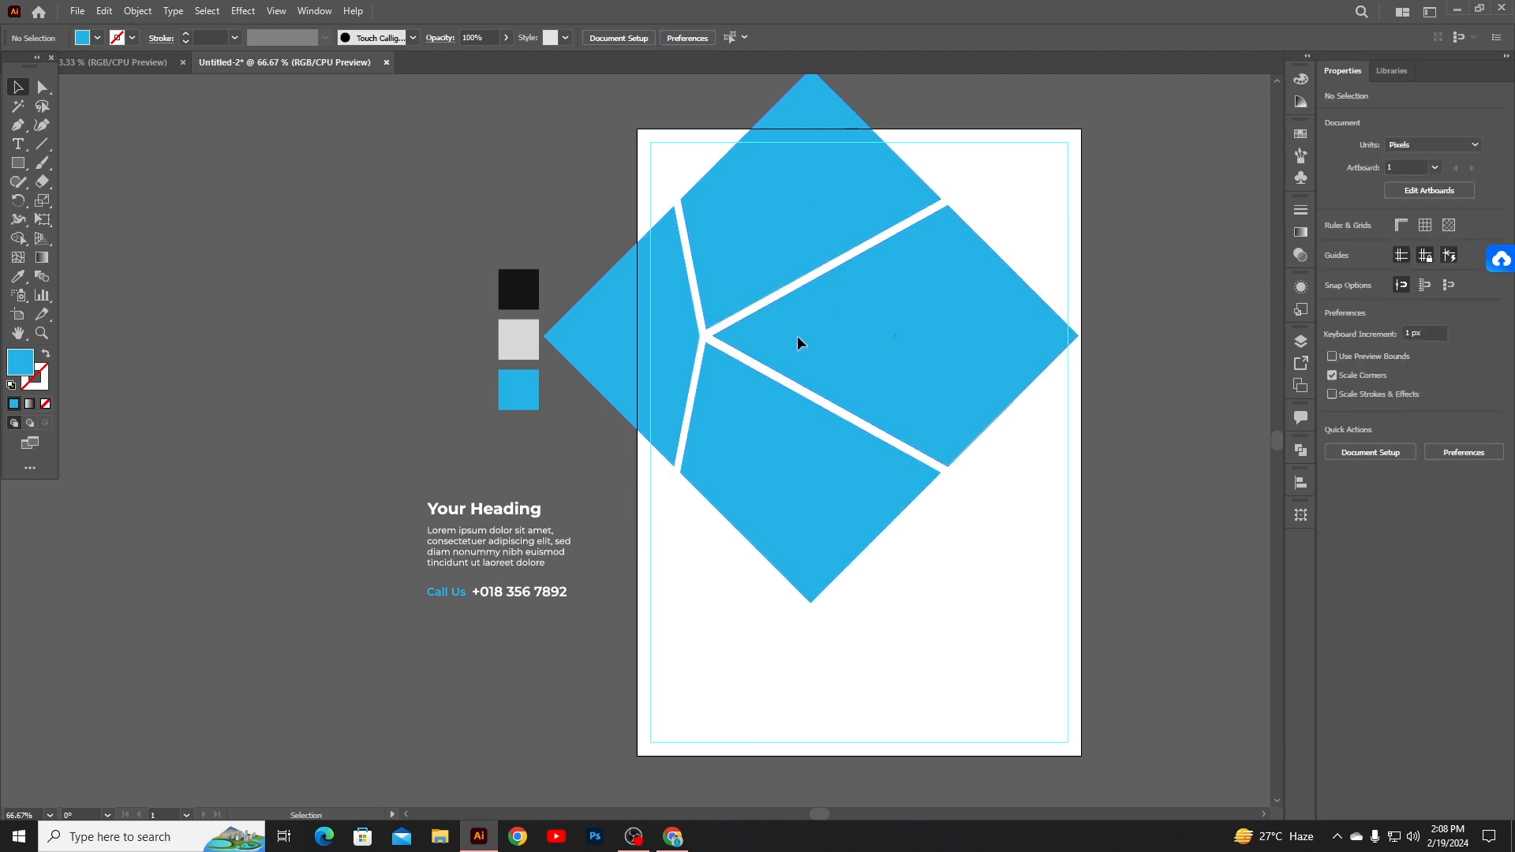
# - Round all corners of the four blue shapes to a radius of about 26.7 px
pyautogui.click(771, 471)
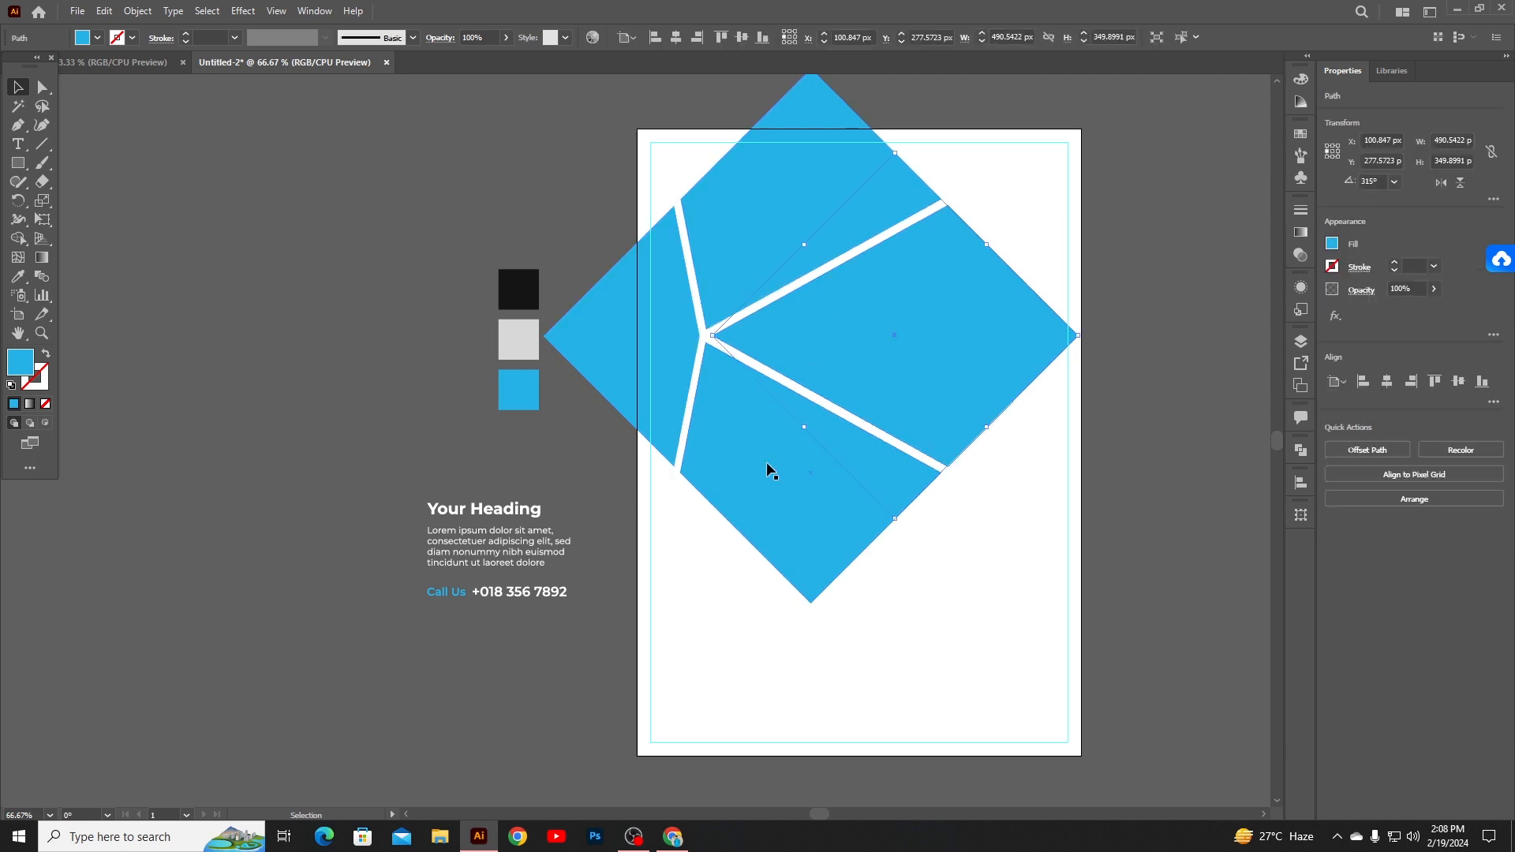
pyautogui.keyDown('shift'); pyautogui.click(652, 357); pyautogui.keyUp('shift')
pyautogui.keyDown('shift'); pyautogui.click(742, 240); pyautogui.keyUp('shift')
pyautogui.keyDown('shift'); pyautogui.click(864, 314); pyautogui.keyUp('shift')
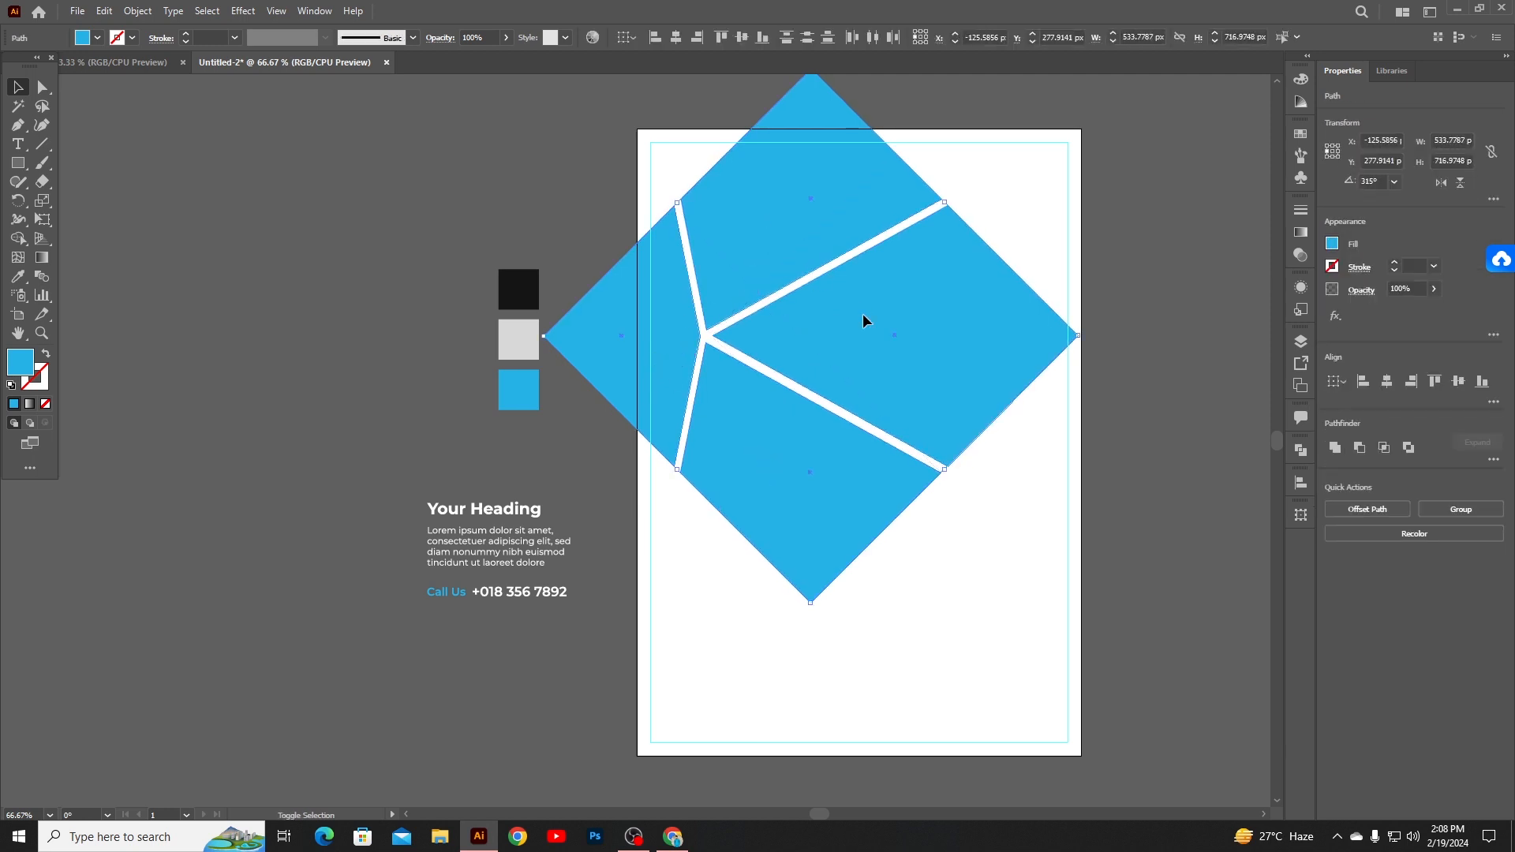
pyautogui.click(41, 90)
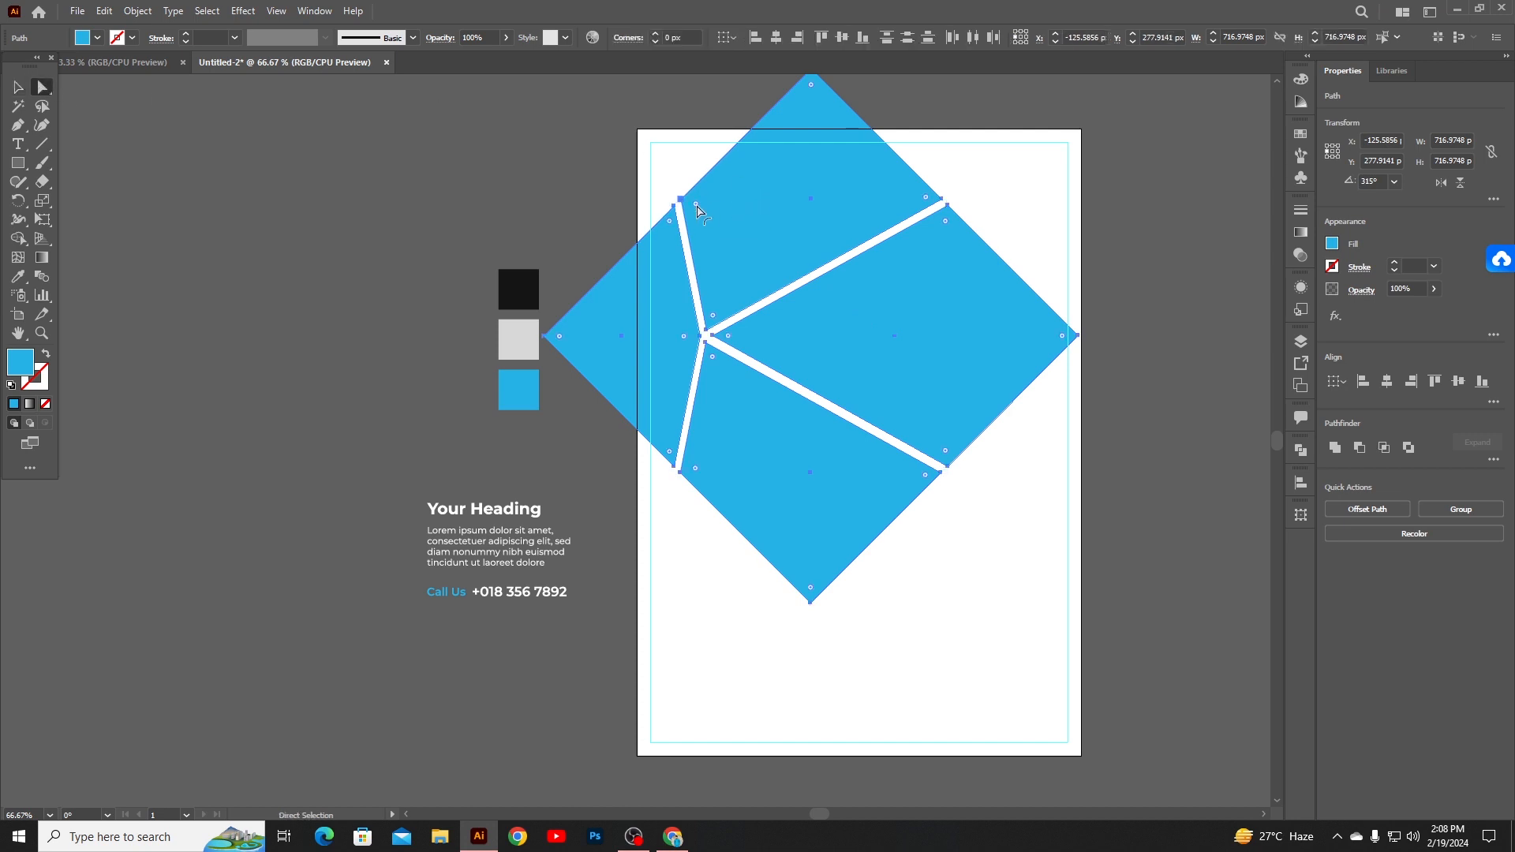
pyautogui.moveTo(696, 208); pyautogui.dragTo(702, 215)
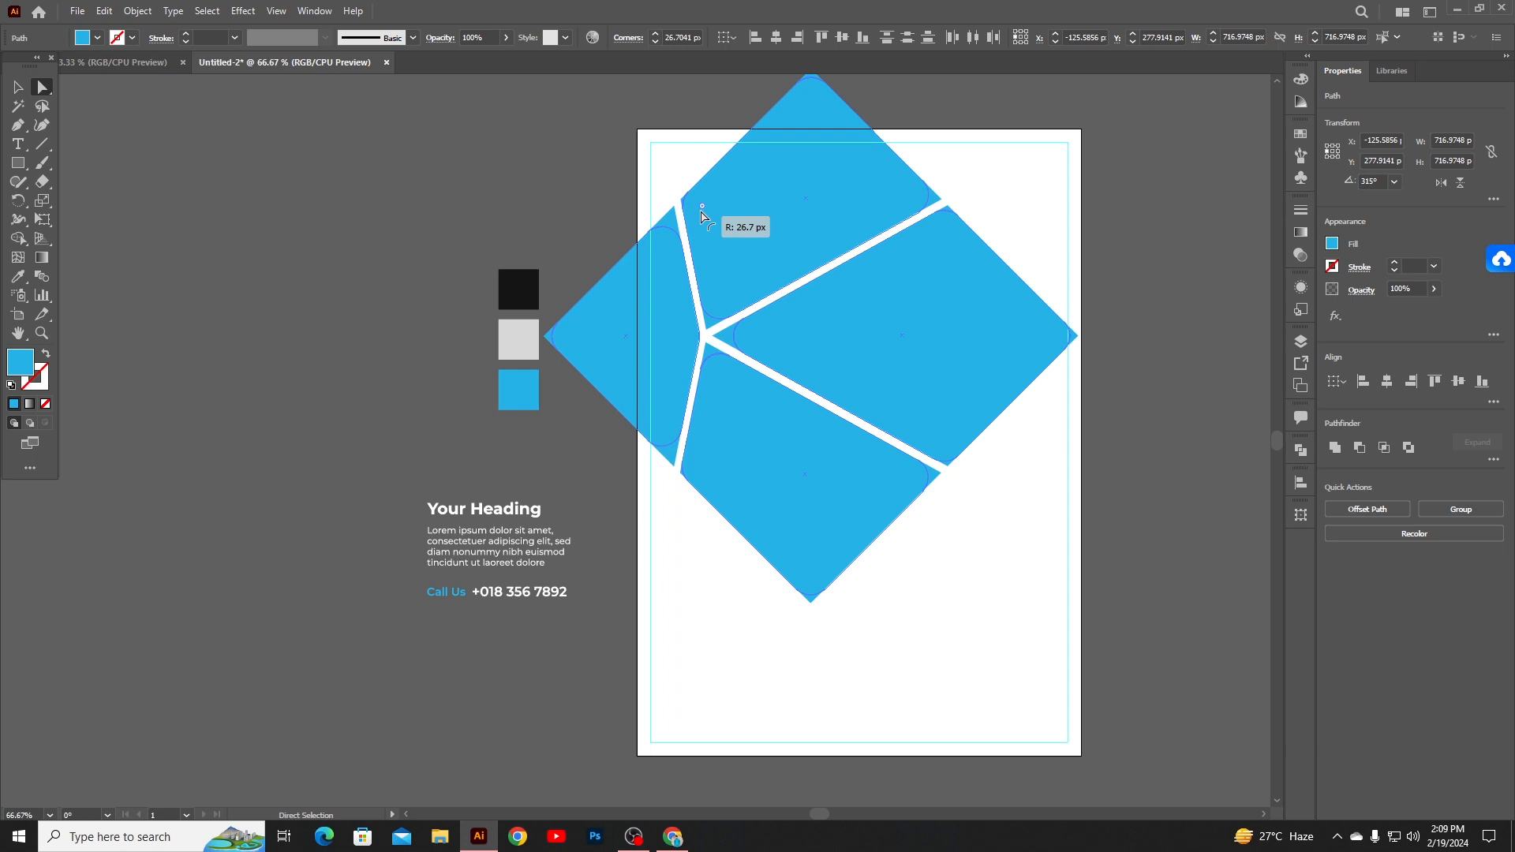
pyautogui.moveTo(703, 217); pyautogui.dragTo(704, 219)
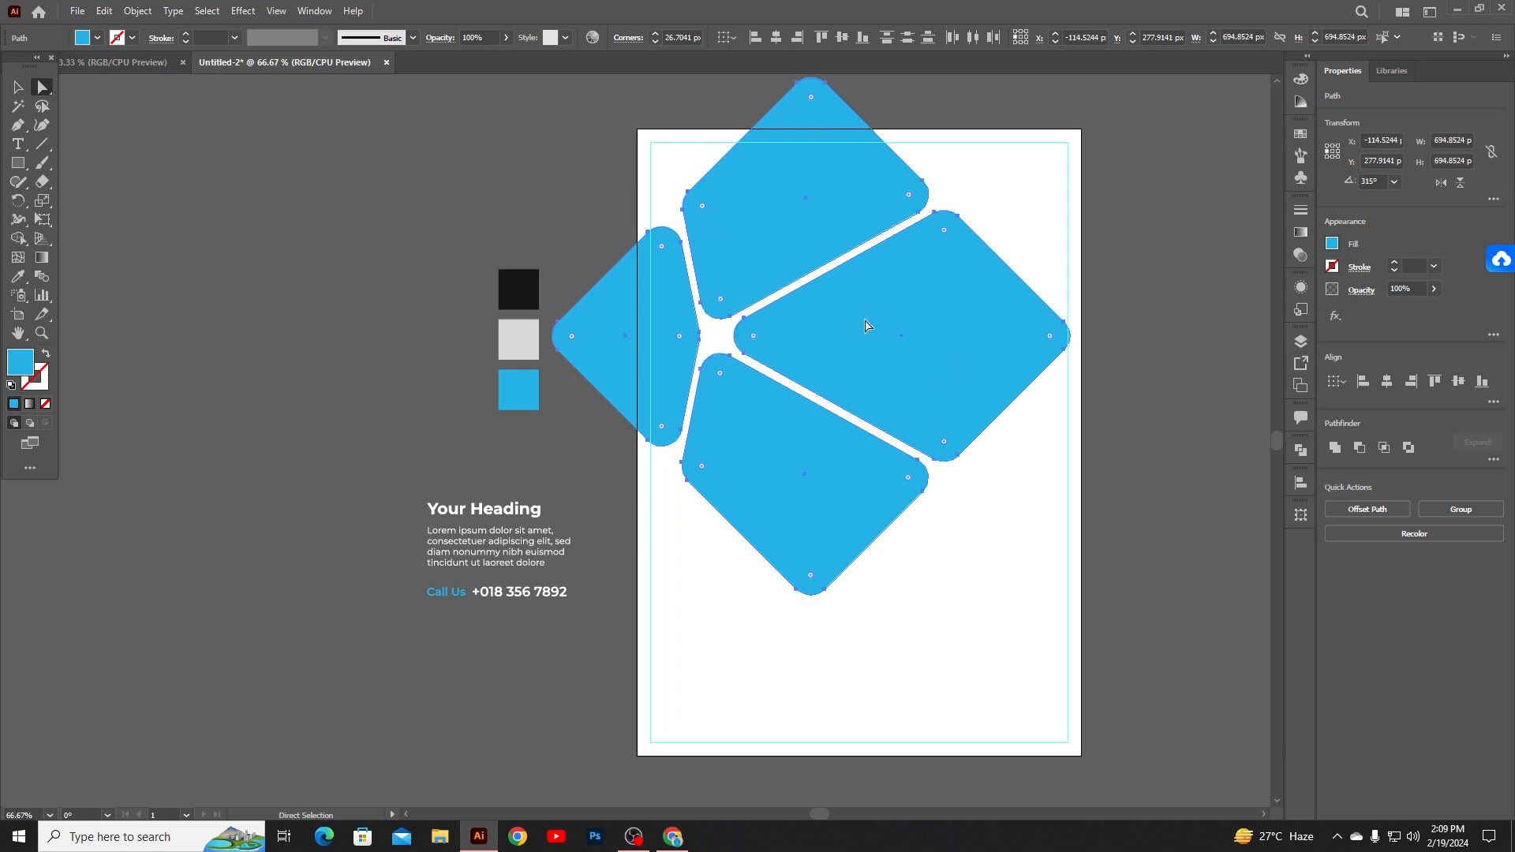
pyautogui.click(362, 299)
# - Draw a small circle in the gap where the four blue shapes meet and shrink it to about 22 px across
pyautogui.click(17, 162)
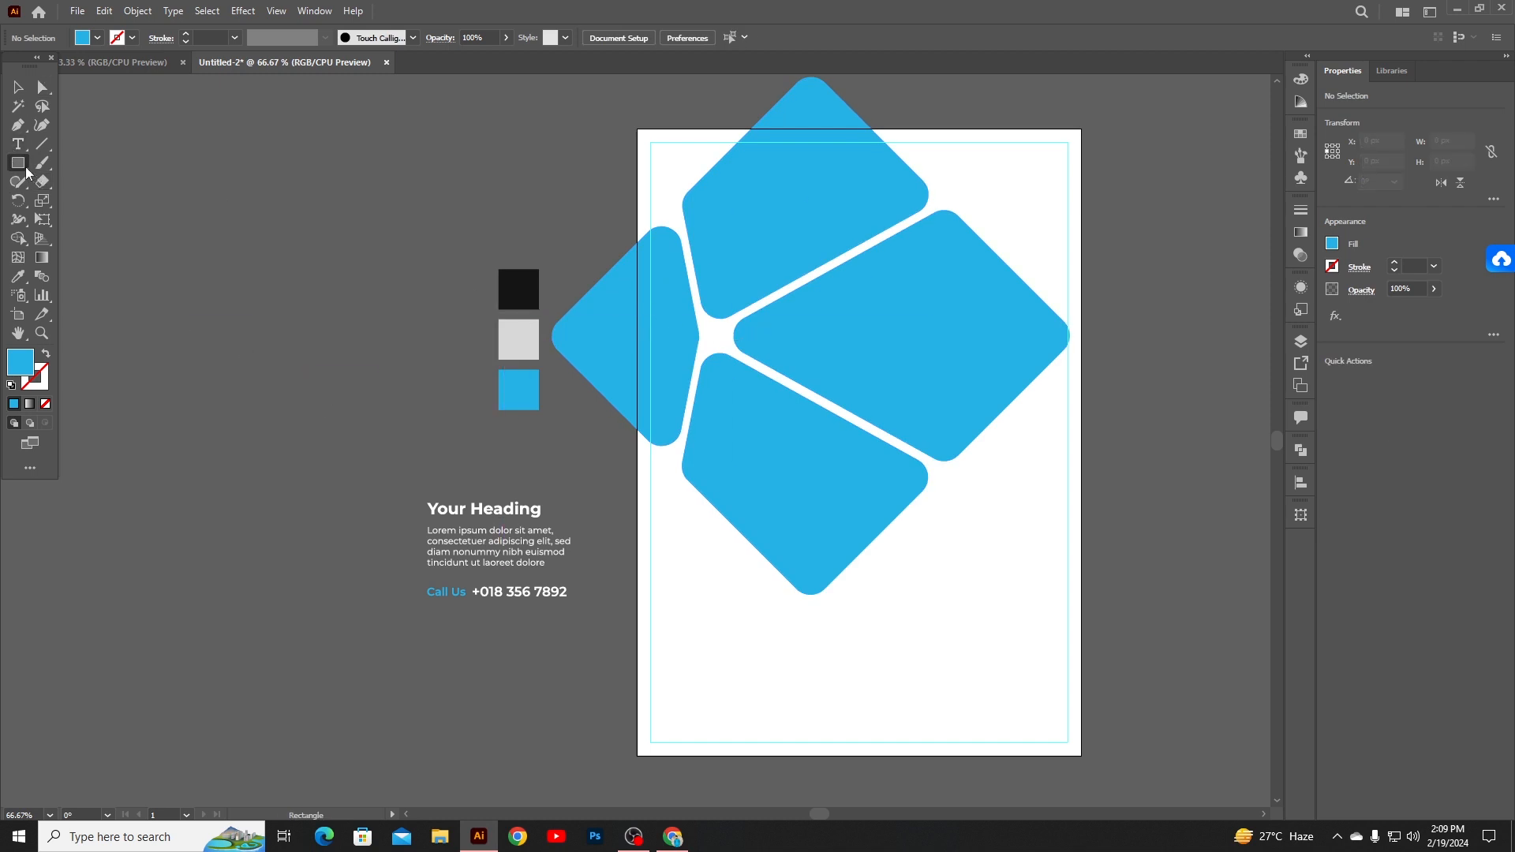
pyautogui.moveTo(24, 167); pyautogui.dragTo(59, 200)
pyautogui.moveTo(346, 293); pyautogui.dragTo(727, 348)
pyautogui.press('v')
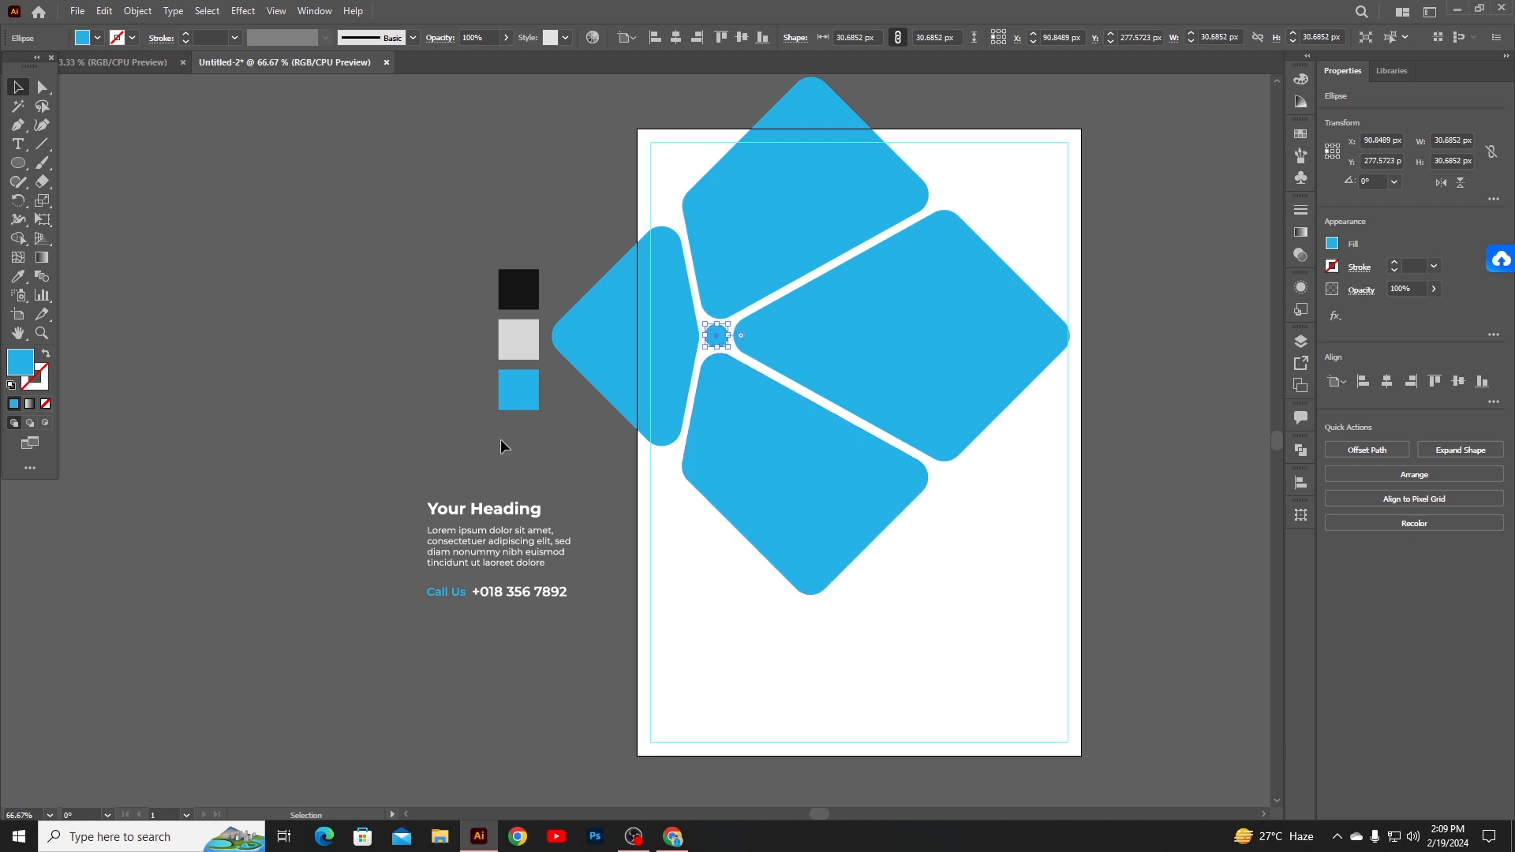
pyautogui.click(622, 431)
pyautogui.click(727, 338)
pyautogui.moveTo(733, 349); pyautogui.dragTo(725, 344)
# - Fill the small centre circle with the black sampled from the palette squares beside the artboard
pyautogui.click(17, 276)
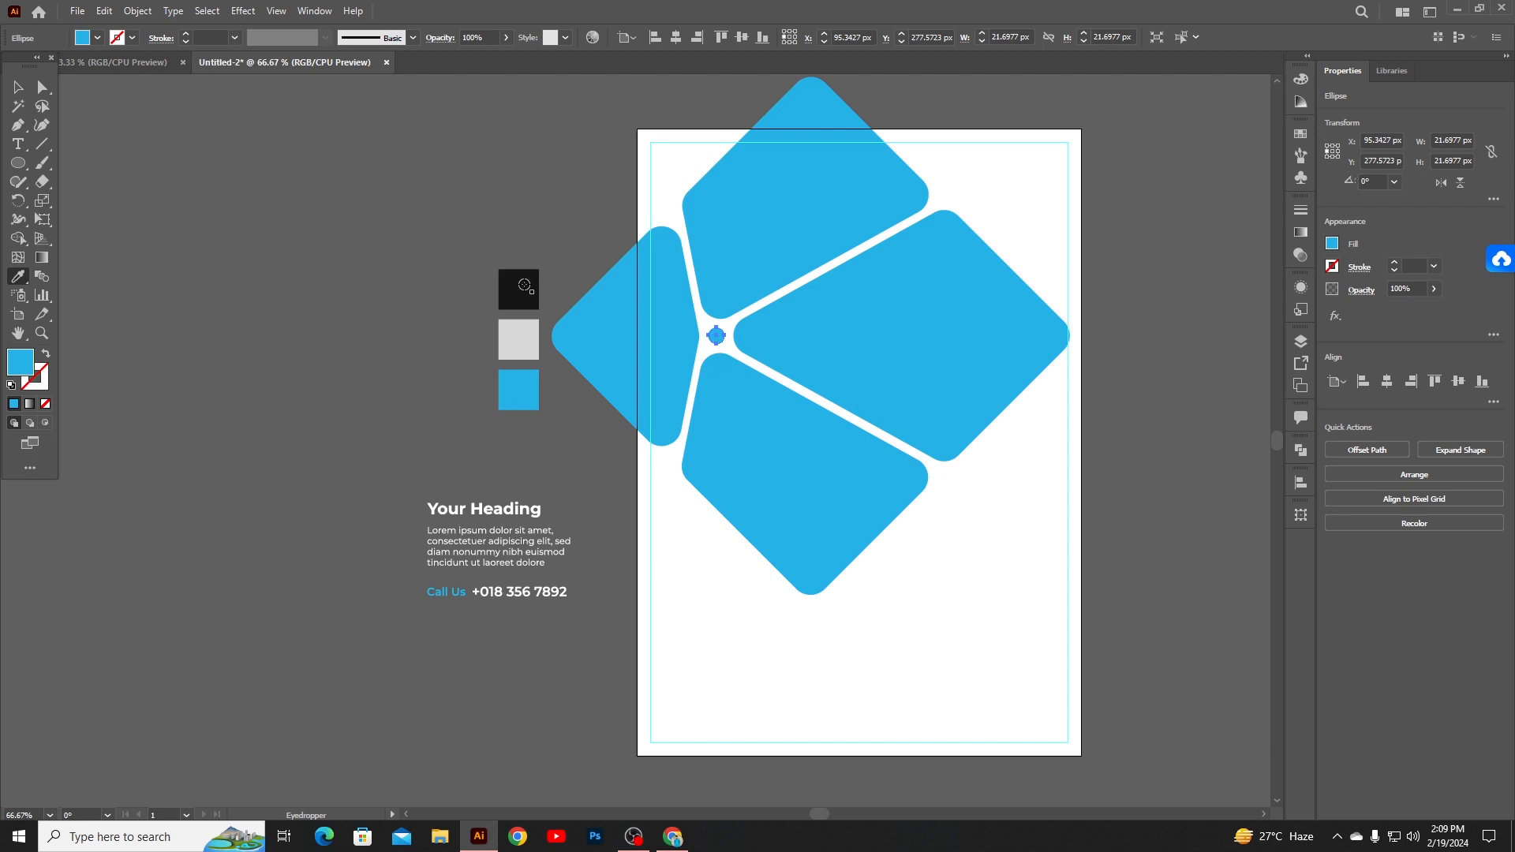
pyautogui.click(529, 283)
pyautogui.press('v')
pyautogui.click(338, 362)
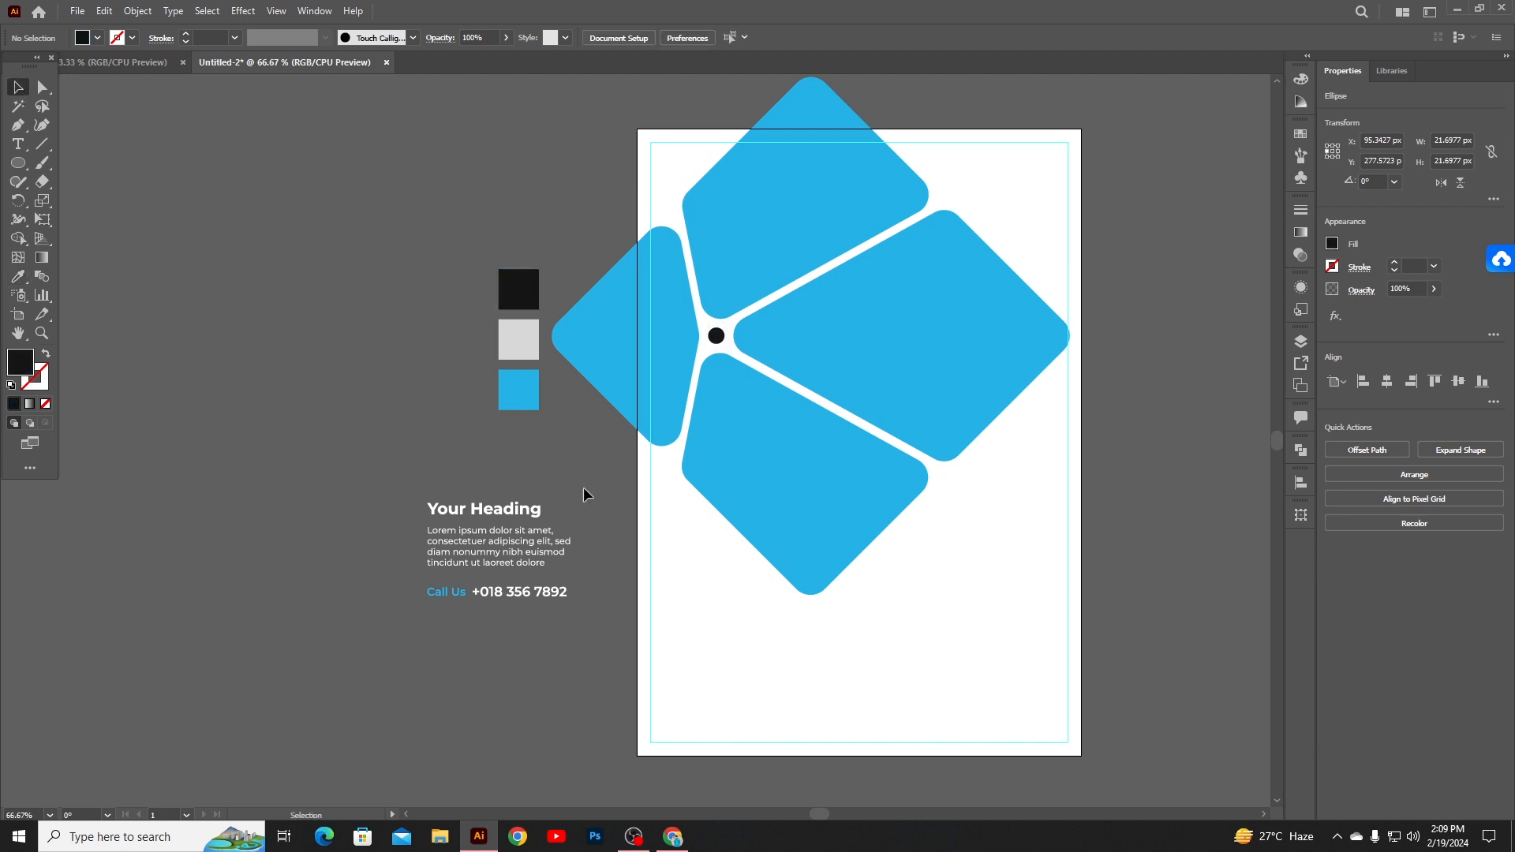
# - Draw a black square of about 415 px on the lower page, rotate it 45° into a diamond and move it right
pyautogui.scroll(-1, 821, 576)
pyautogui.scroll(1, 819, 565)
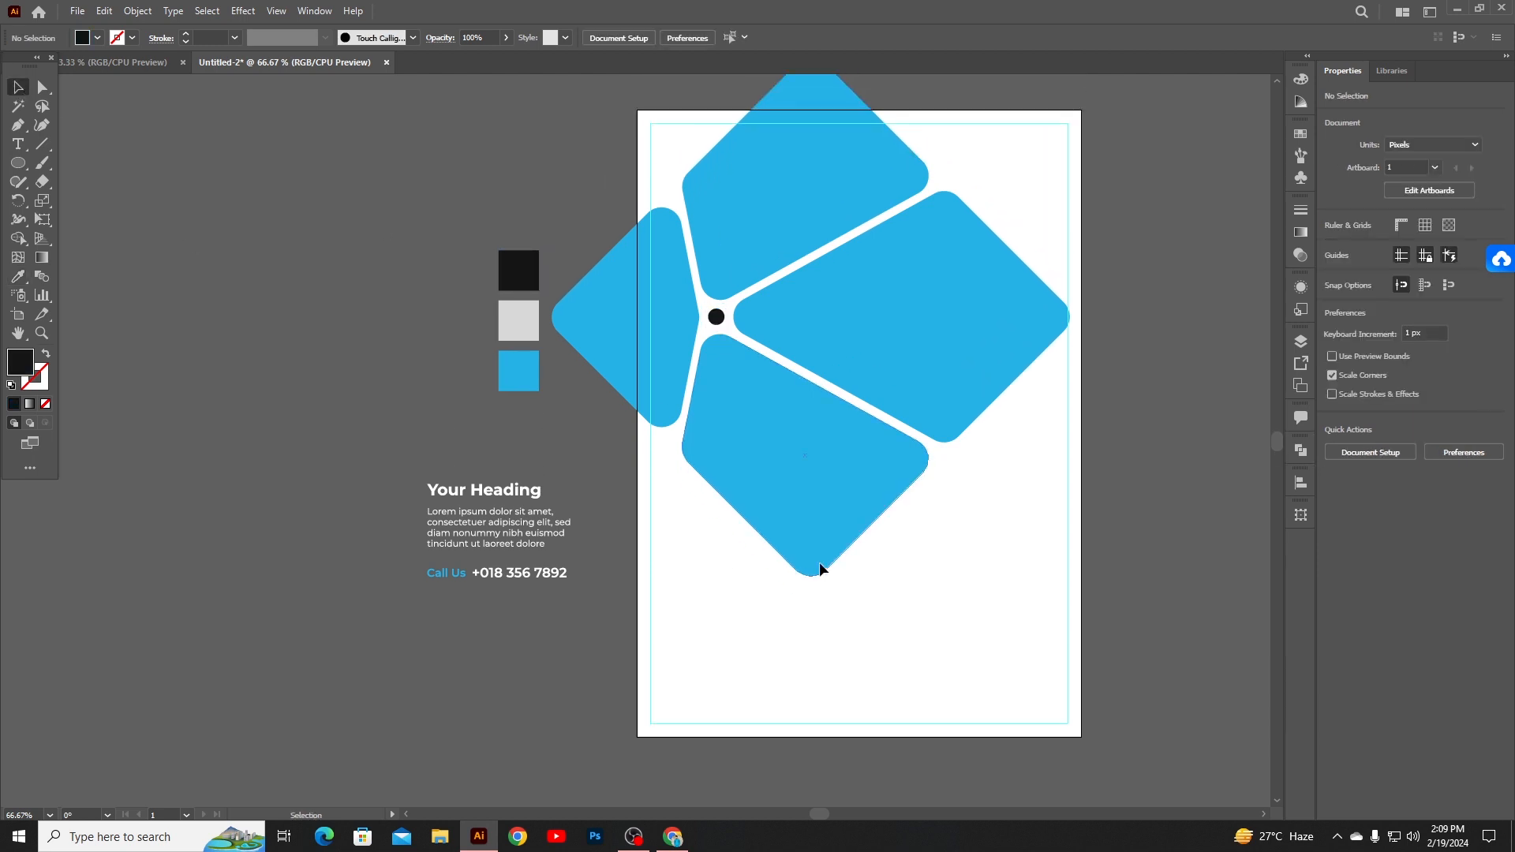
pyautogui.scroll(-1, 577, 451)
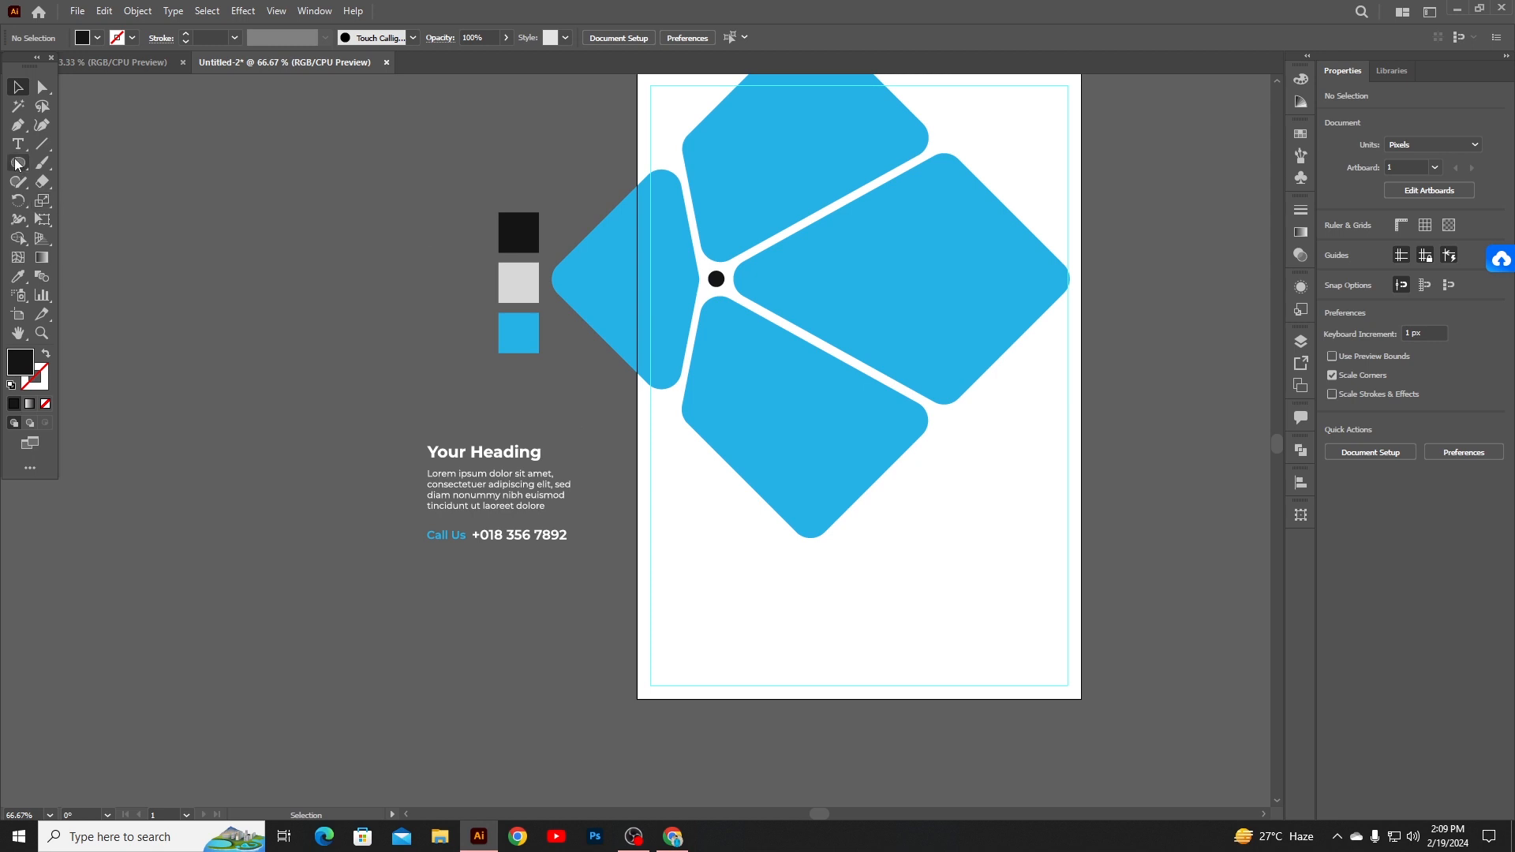
pyautogui.moveTo(17, 164); pyautogui.dragTo(75, 160)
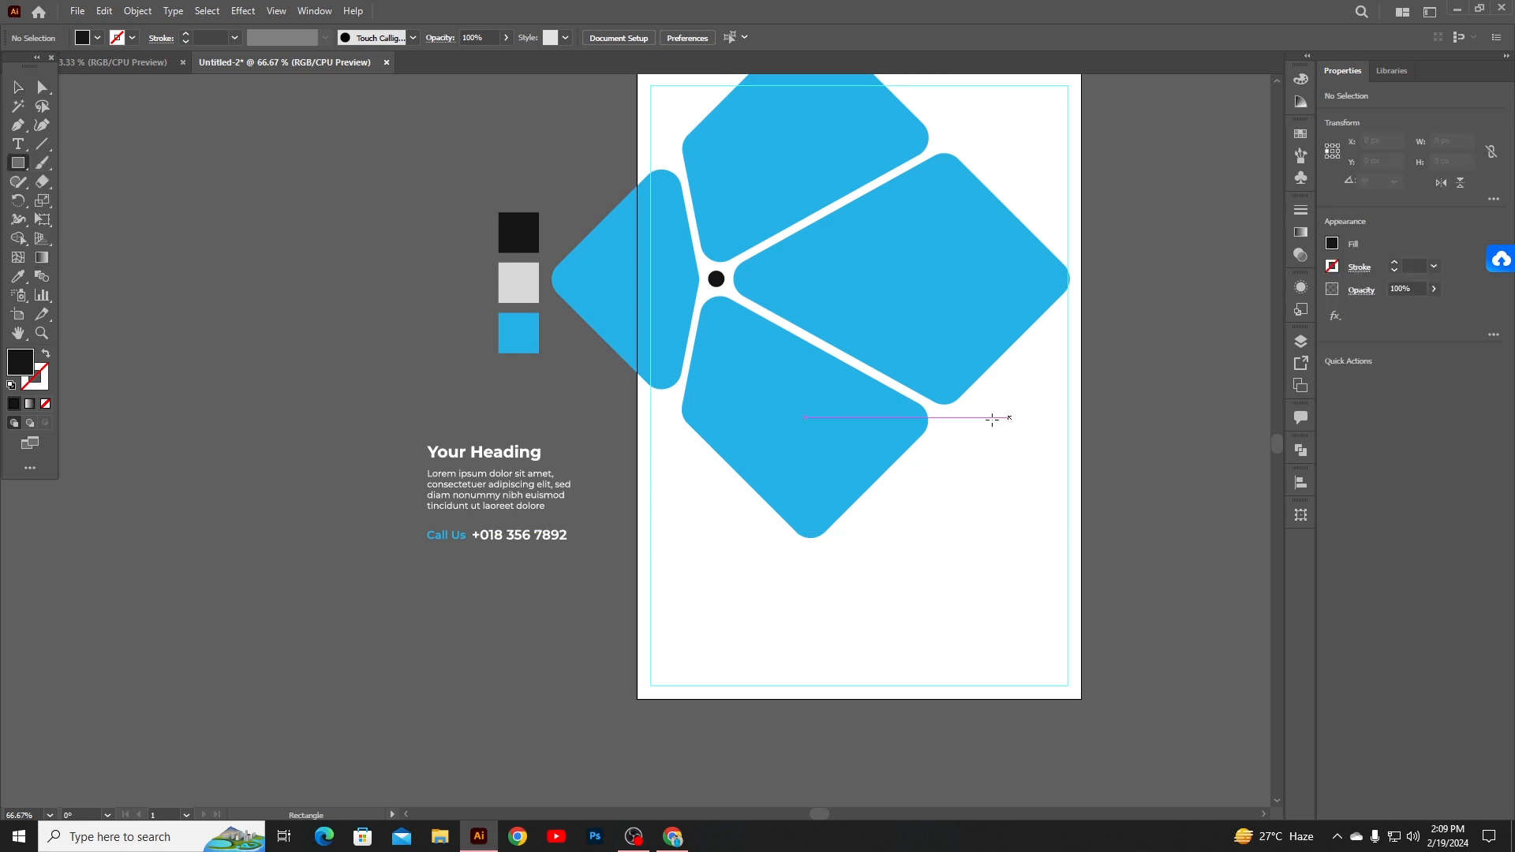
pyautogui.moveTo(768, 519); pyautogui.dragTo(902, 673)
pyautogui.press('v')
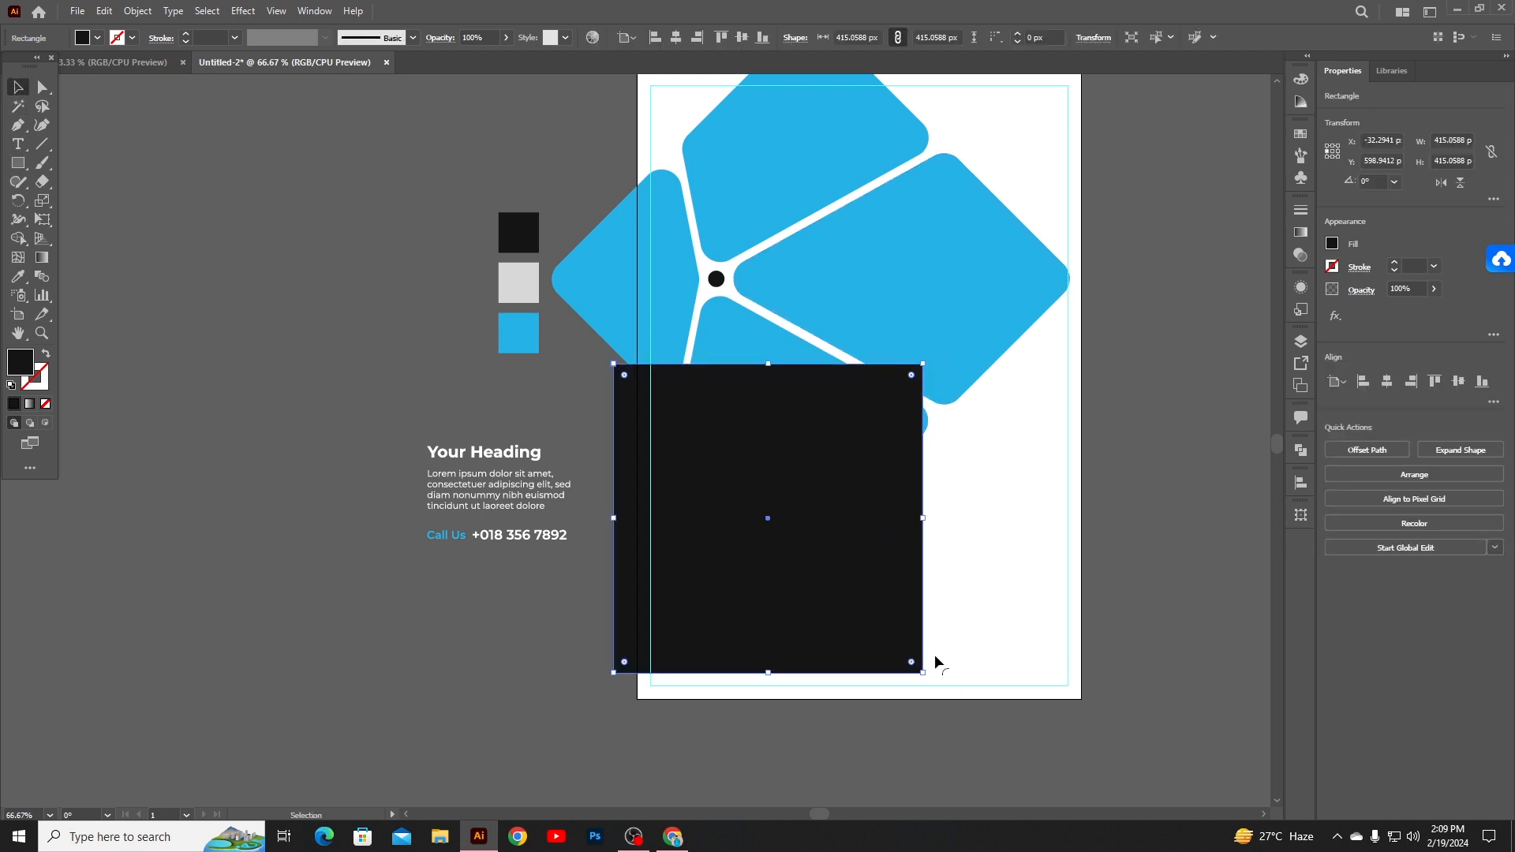
pyautogui.moveTo(929, 678); pyautogui.dragTo(1015, 451)
pyautogui.moveTo(845, 574); pyautogui.dragTo(964, 559)
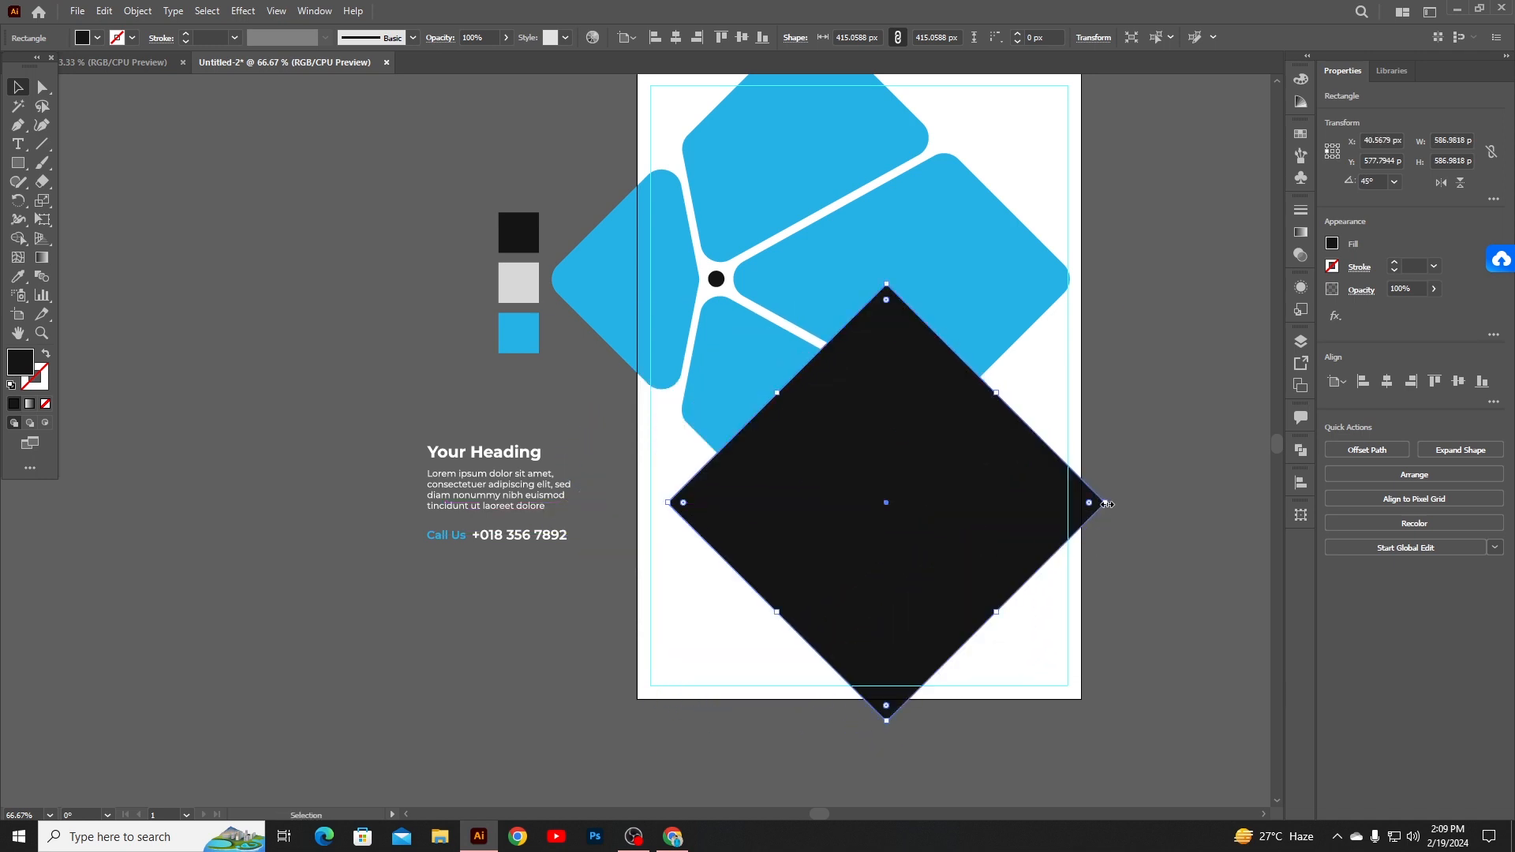
# - Enlarge the black diamond to about 575 px per side and place it at the page's lower right, parallel to the blue shapes' edges
pyautogui.moveTo(1107, 504); pyautogui.dragTo(1150, 615)
pyautogui.hotkey('ctrl', 'z')
pyautogui.moveTo(1108, 503); pyautogui.dragTo(1181, 624)
pyautogui.moveTo(1016, 557); pyautogui.dragTo(1161, 602)
pyautogui.moveTo(1066, 568); pyautogui.dragTo(1134, 610)
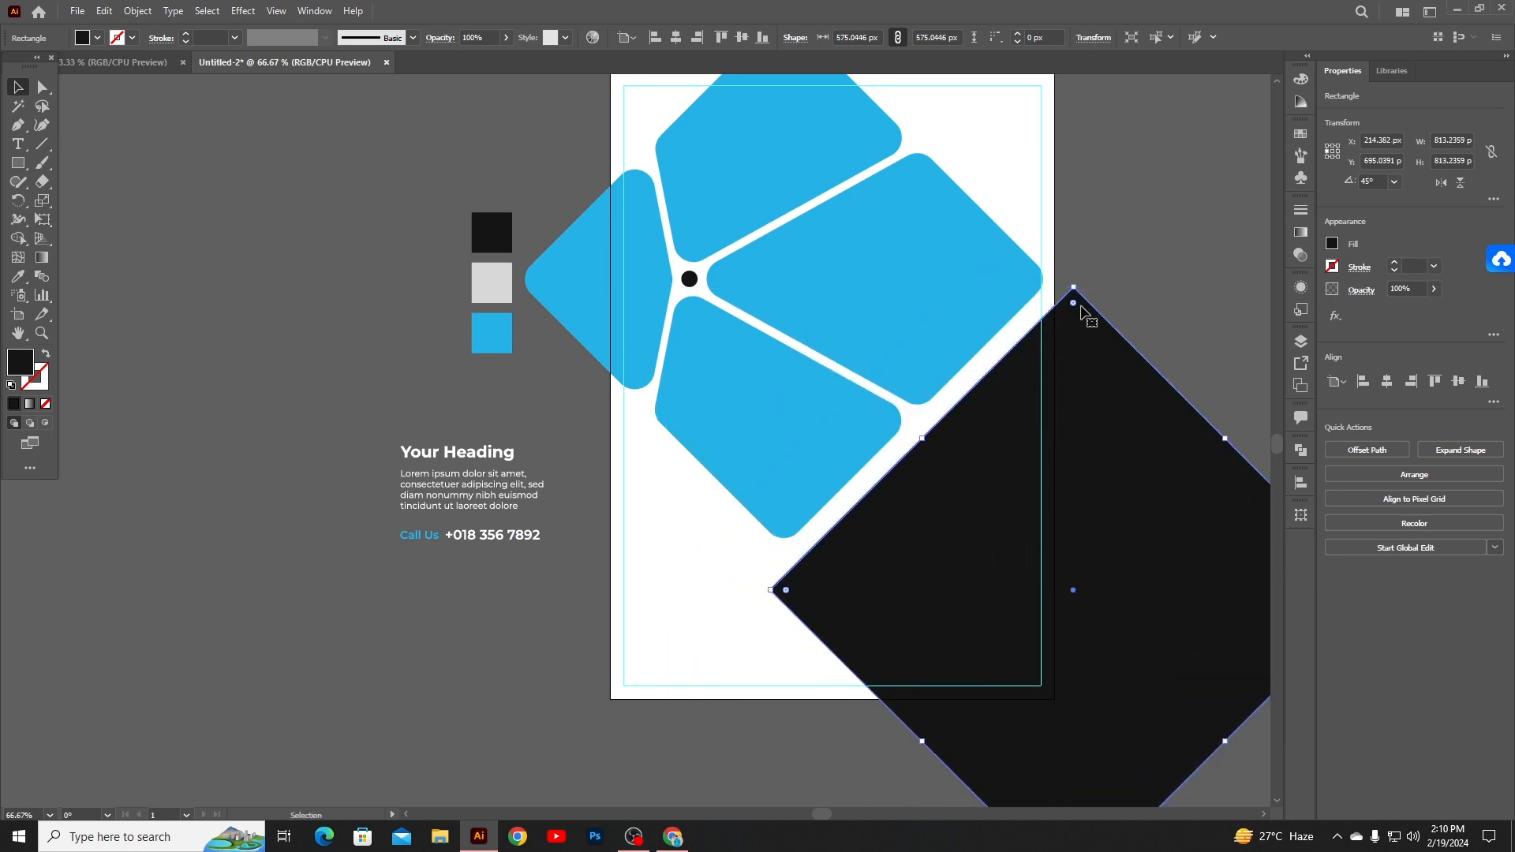
# - Round the black diamond's corners to about 66 px and shift it slightly up and right beside the blue shapes
pyautogui.moveTo(1074, 303); pyautogui.dragTo(1076, 356)
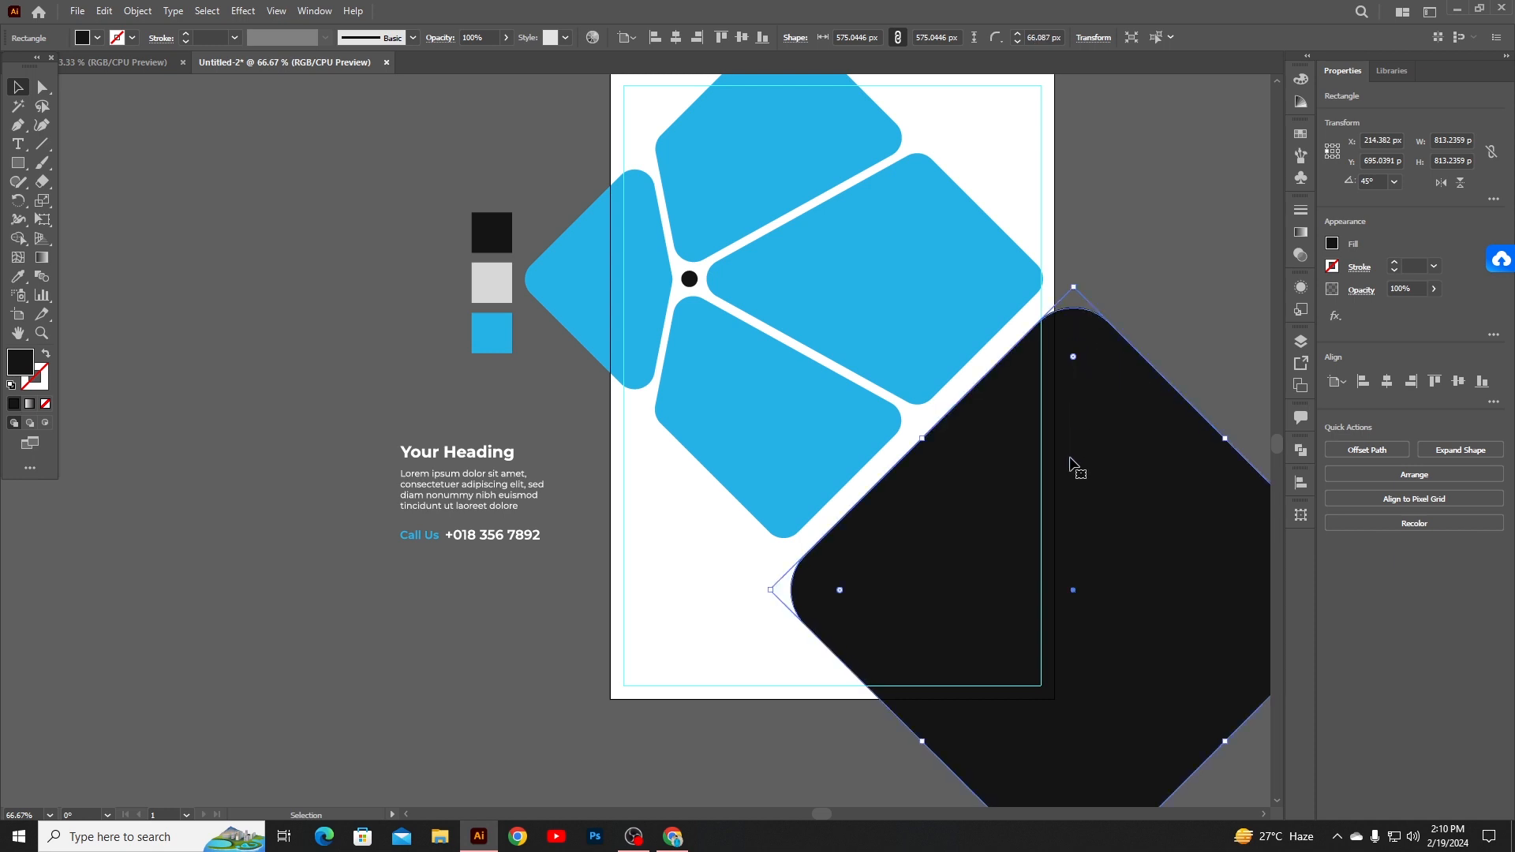
pyautogui.moveTo(1085, 450); pyautogui.dragTo(1099, 439)
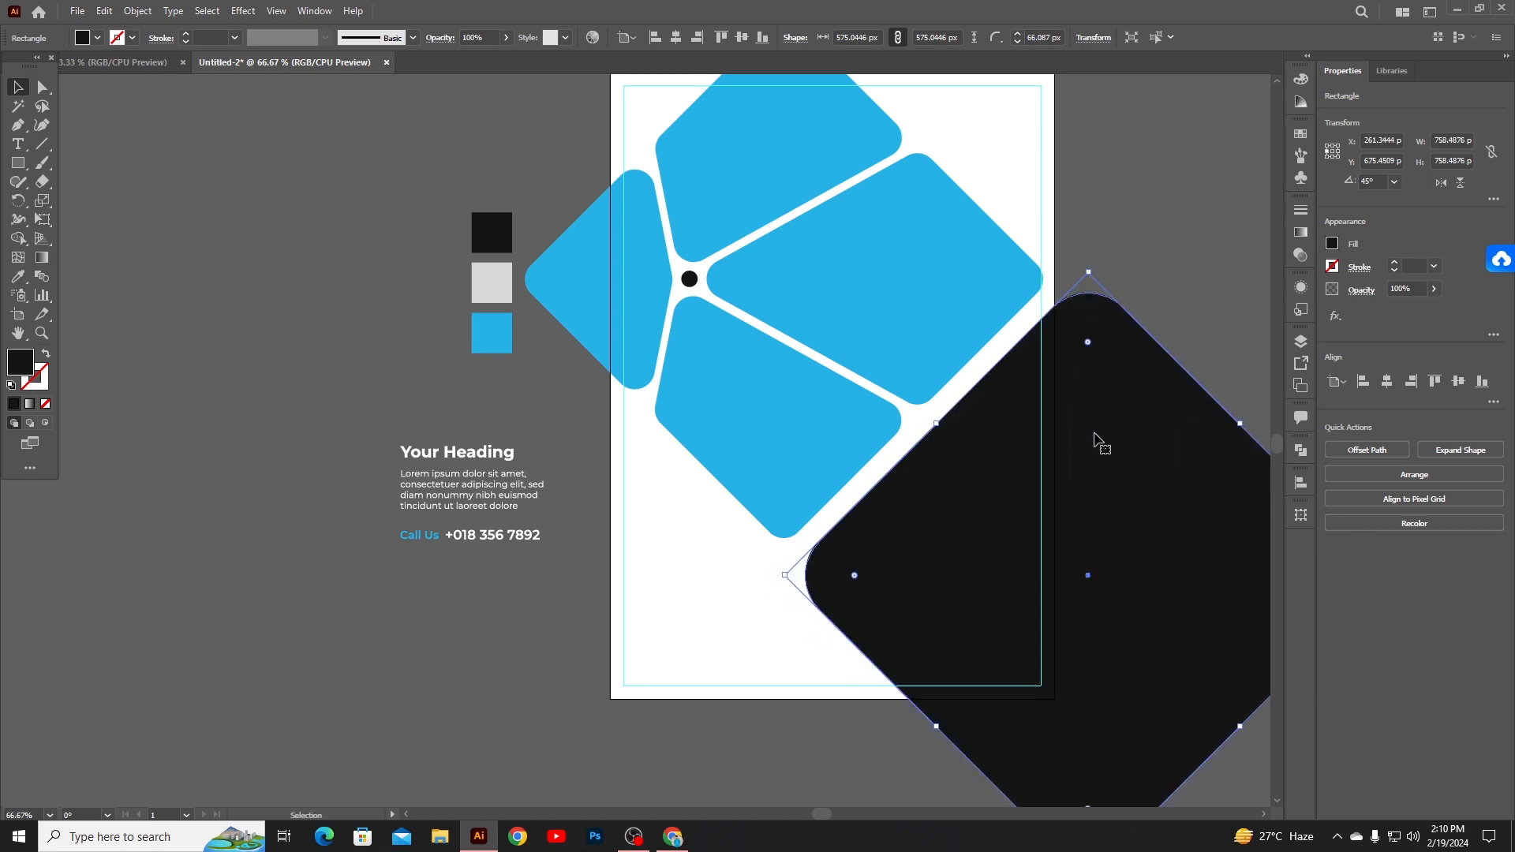
pyautogui.click(1163, 193)
pyautogui.scroll(-1, 1165, 229)
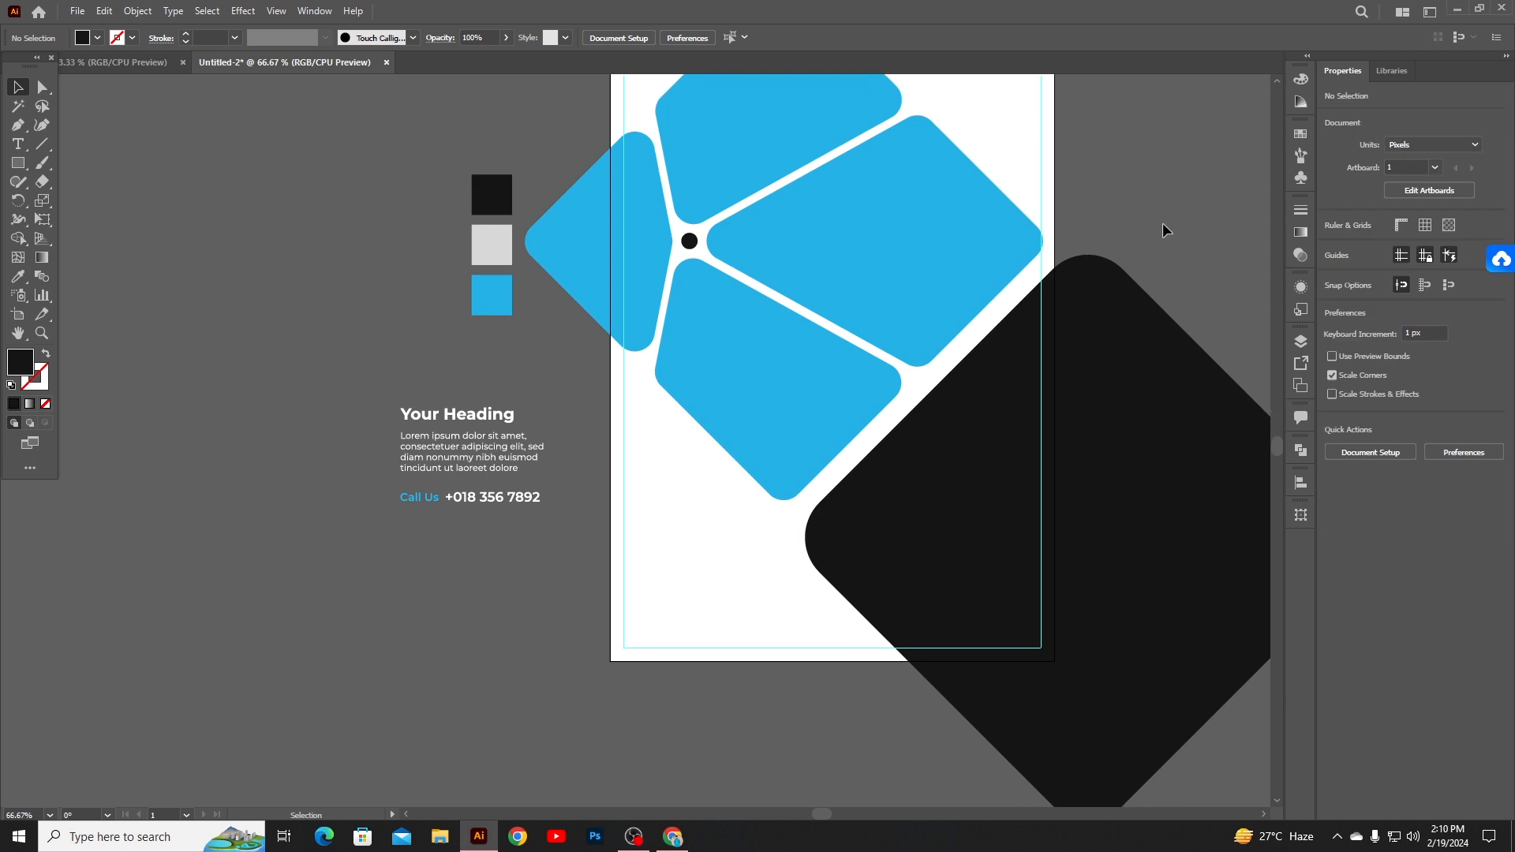
pyautogui.click(1056, 419)
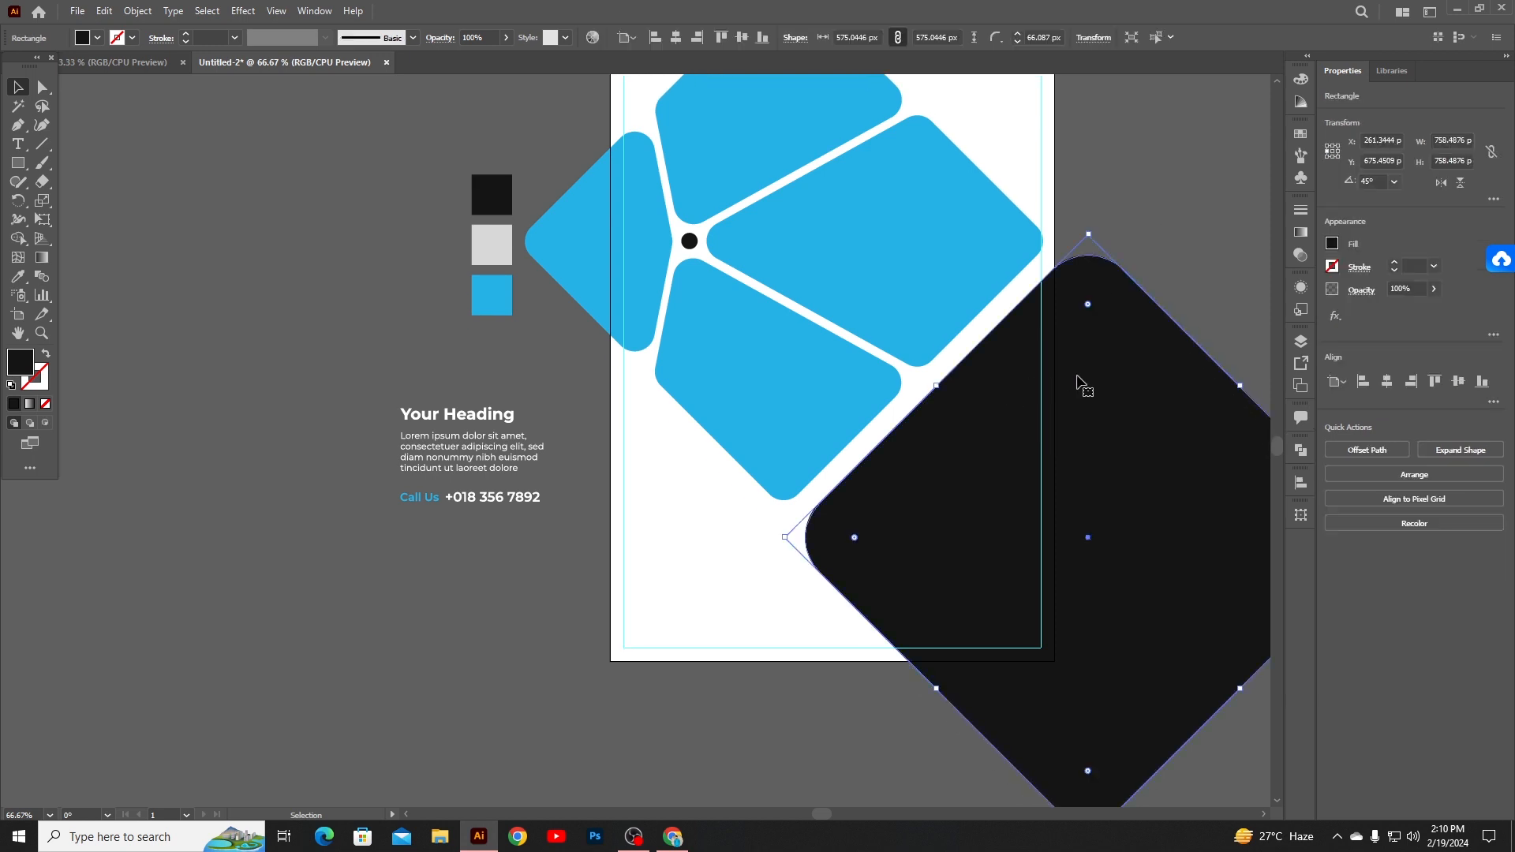
pyautogui.moveTo(1078, 376); pyautogui.dragTo(1085, 380)
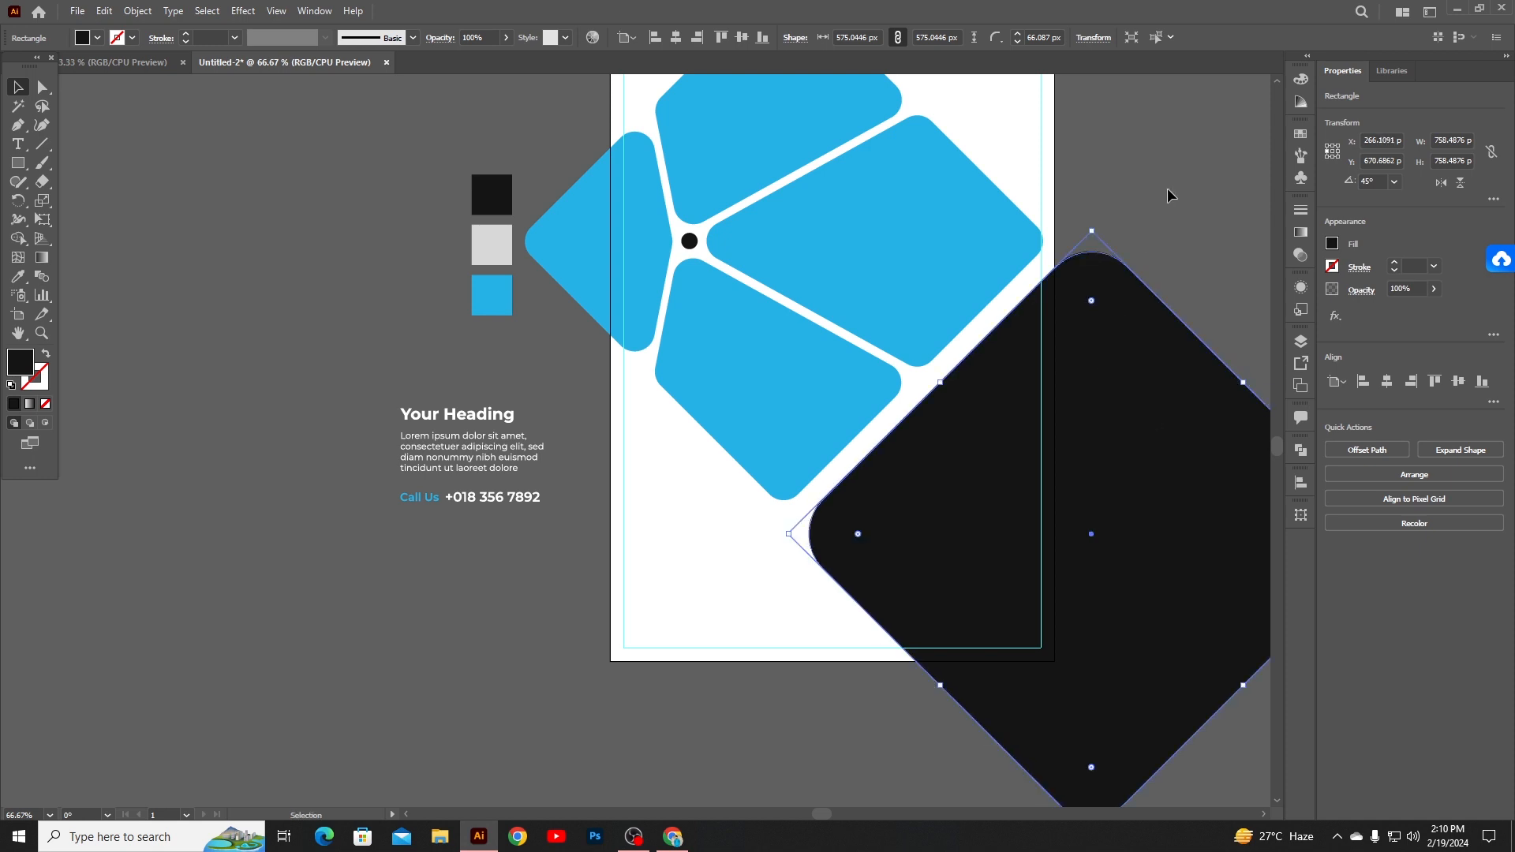
pyautogui.click(1171, 193)
# - Duplicate the black diamond, give the copy sharp corners and place it over the page's lower left, parallel to the original
pyautogui.scroll(2, 997, 463)
pyautogui.click(1034, 480)
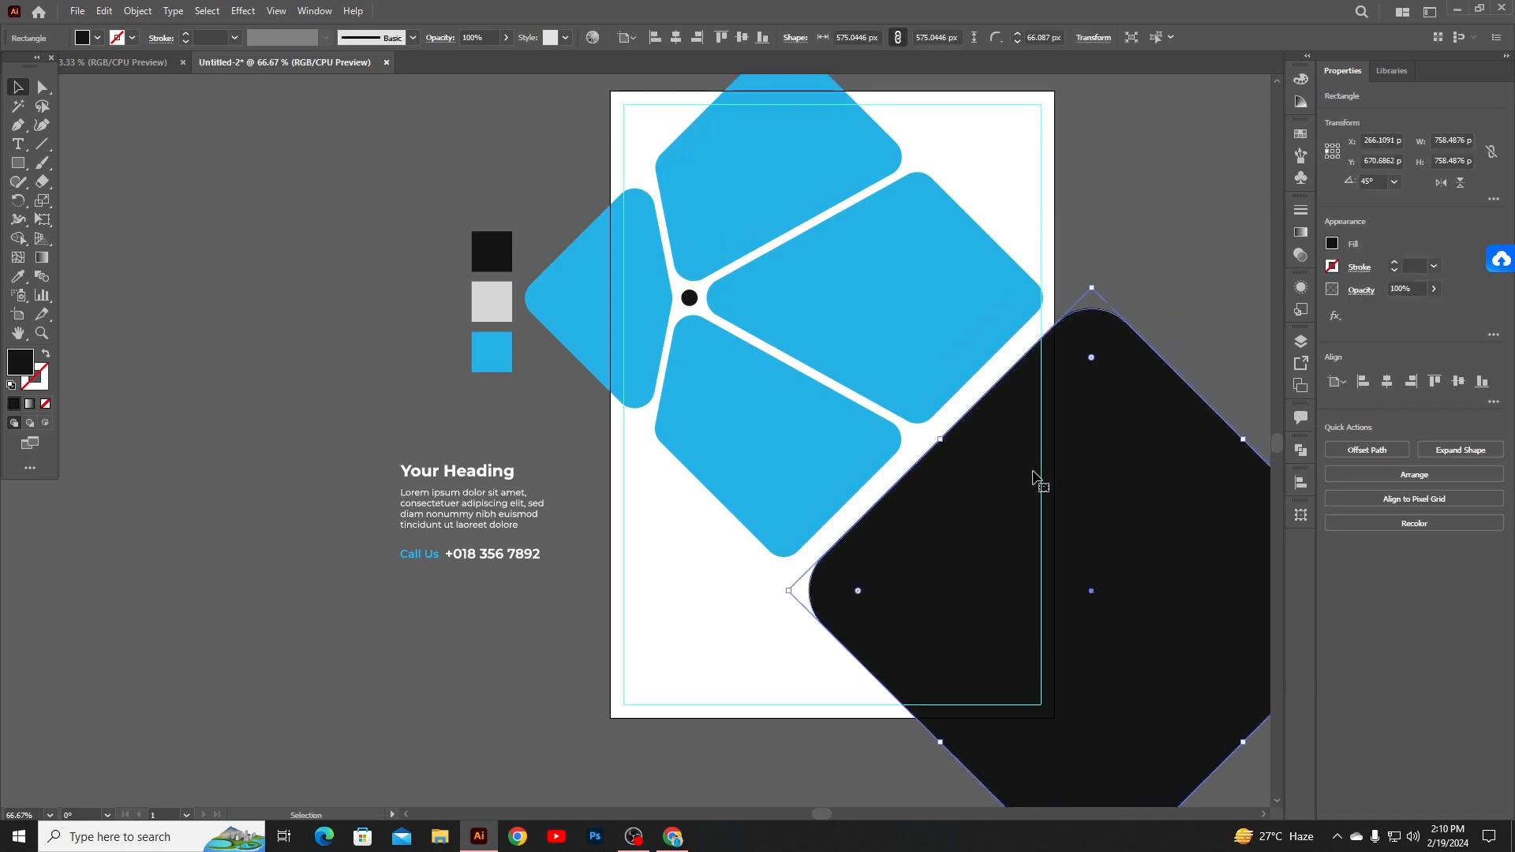
pyautogui.moveTo(1030, 483); pyautogui.dragTo(411, 530)
pyautogui.moveTo(474, 405); pyautogui.dragTo(491, 298)
pyautogui.moveTo(570, 584); pyautogui.dragTo(677, 650)
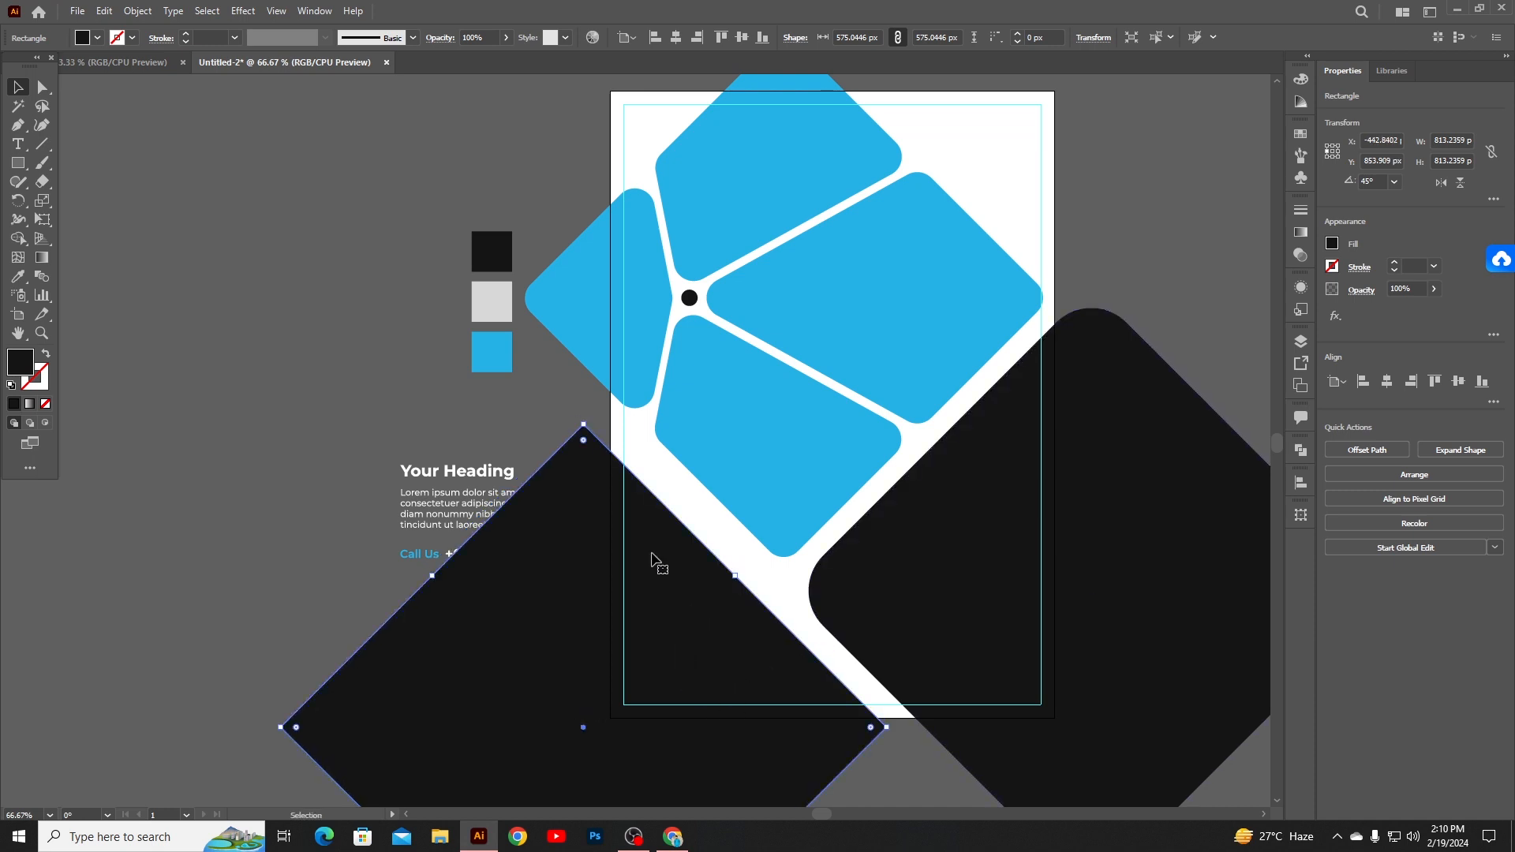
# - Fill the large rounded diamond on the right with the light grey sampled from the palette squares
pyautogui.scroll(-1, 660, 565)
pyautogui.click(1073, 390)
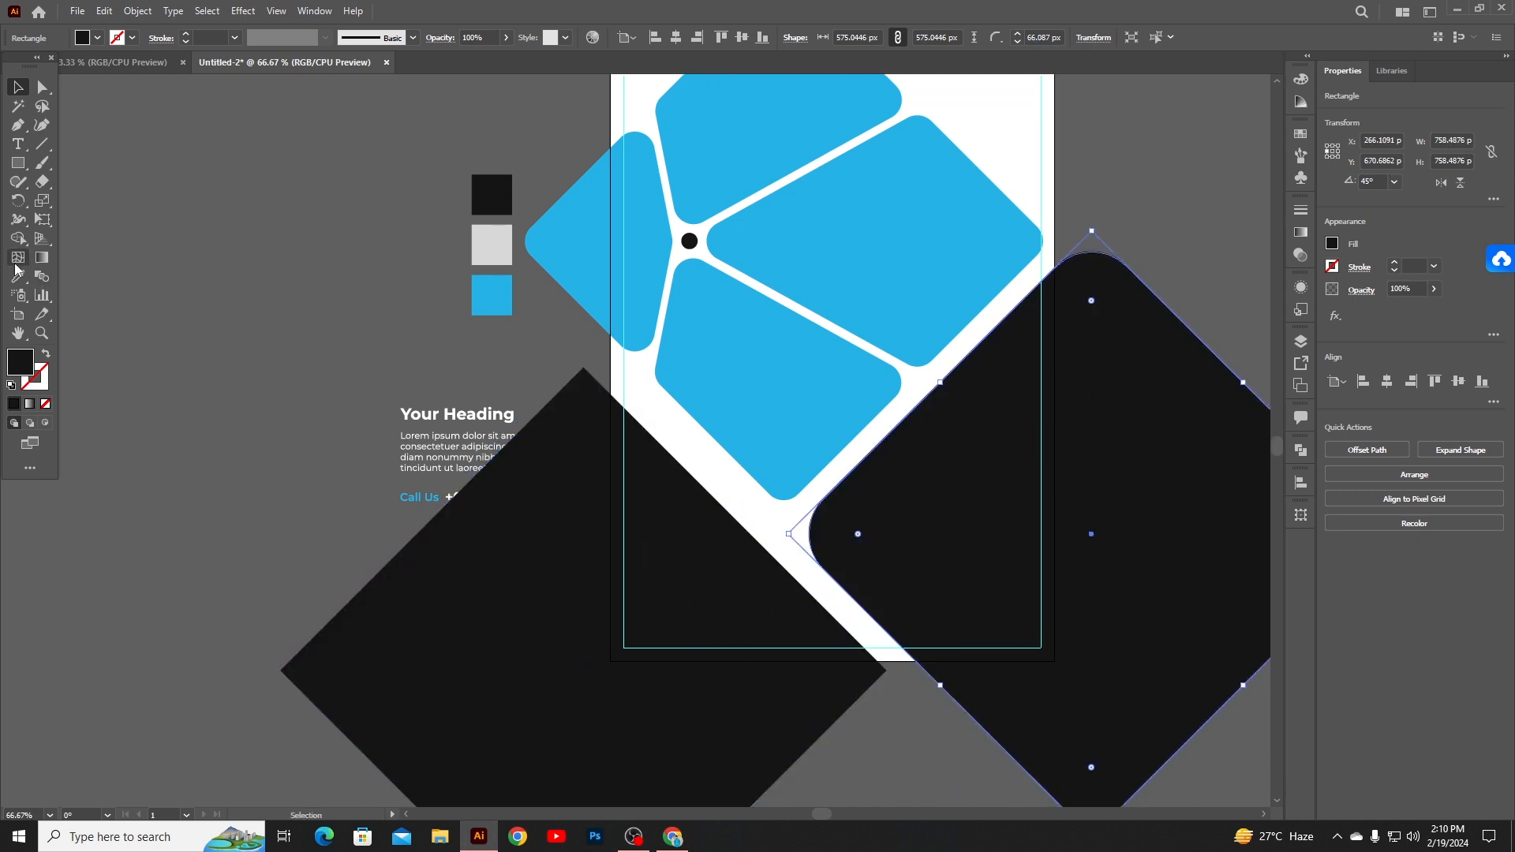
pyautogui.click(17, 276)
pyautogui.click(503, 251)
pyautogui.click(14, 93)
pyautogui.click(347, 278)
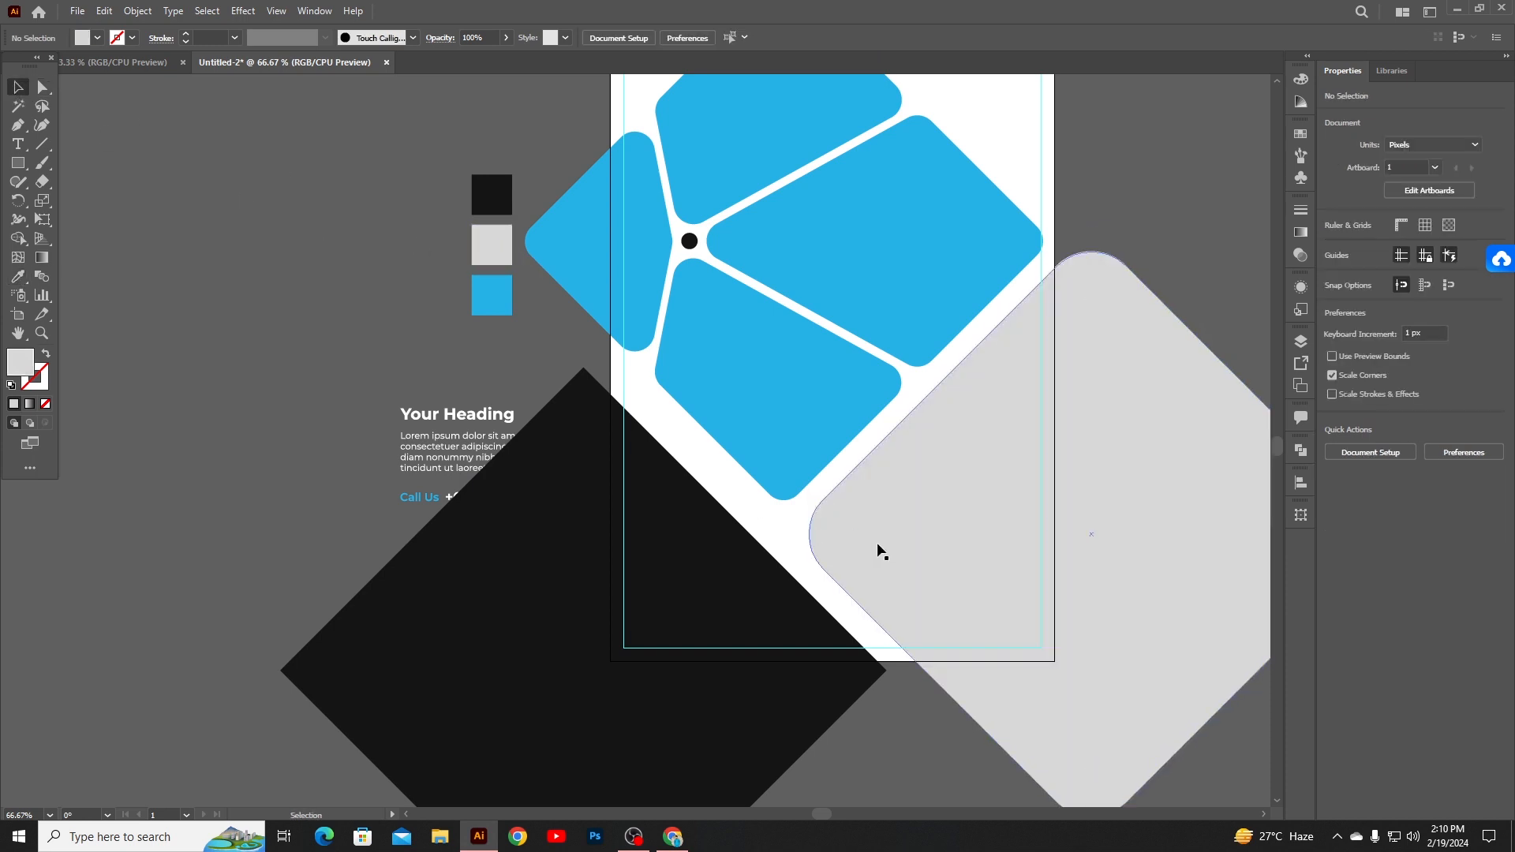
# - Unlock the white page background and select it with the upper, right and lower blue shapes, the circle and both large diamonds
pyautogui.scroll(1, 979, 543)
pyautogui.scroll(3, 1024, 528)
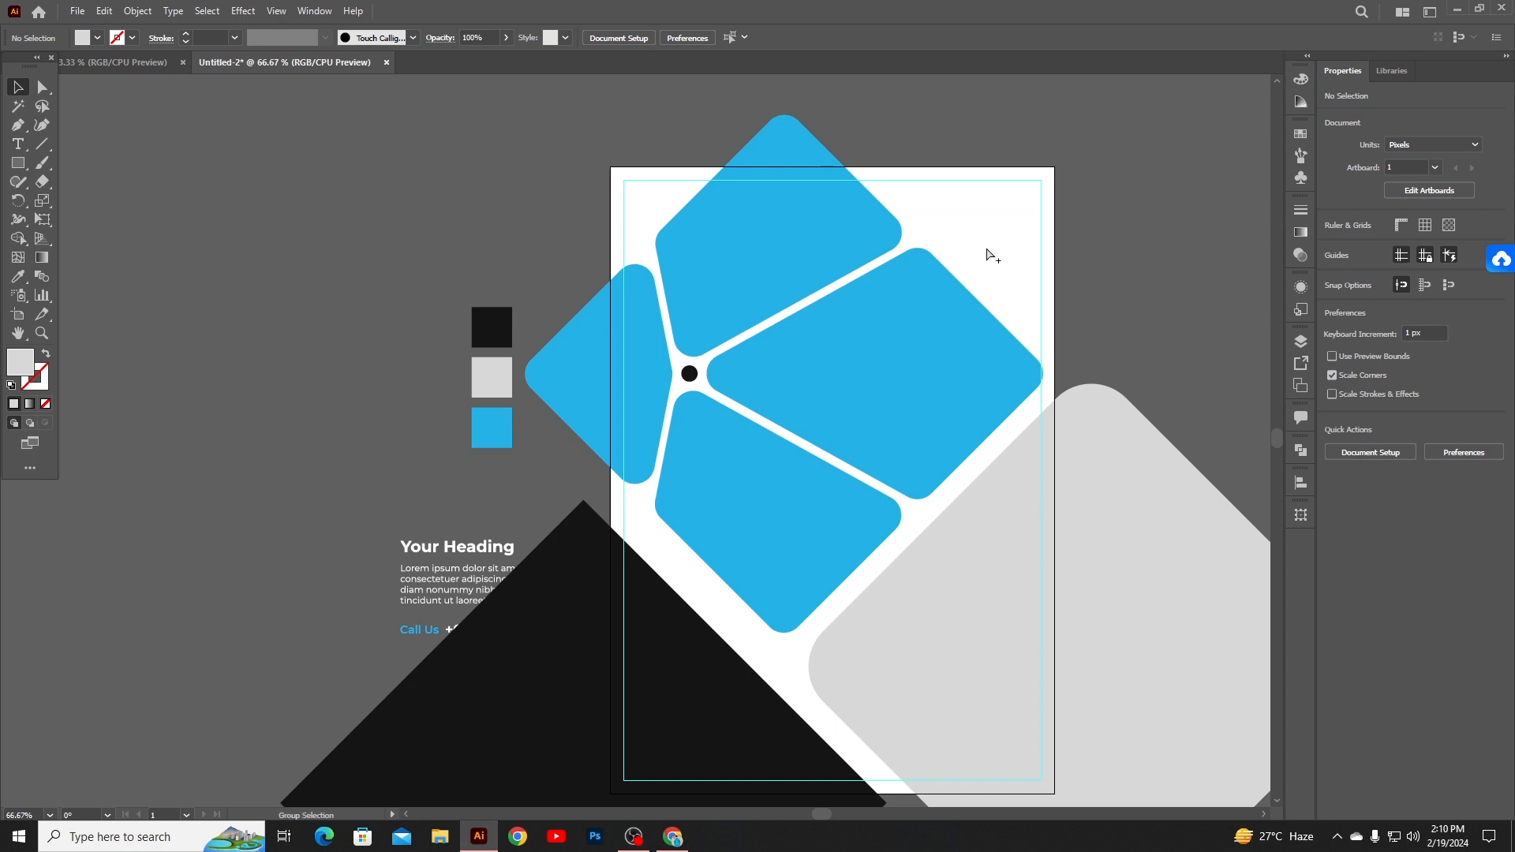
pyautogui.click(986, 249)
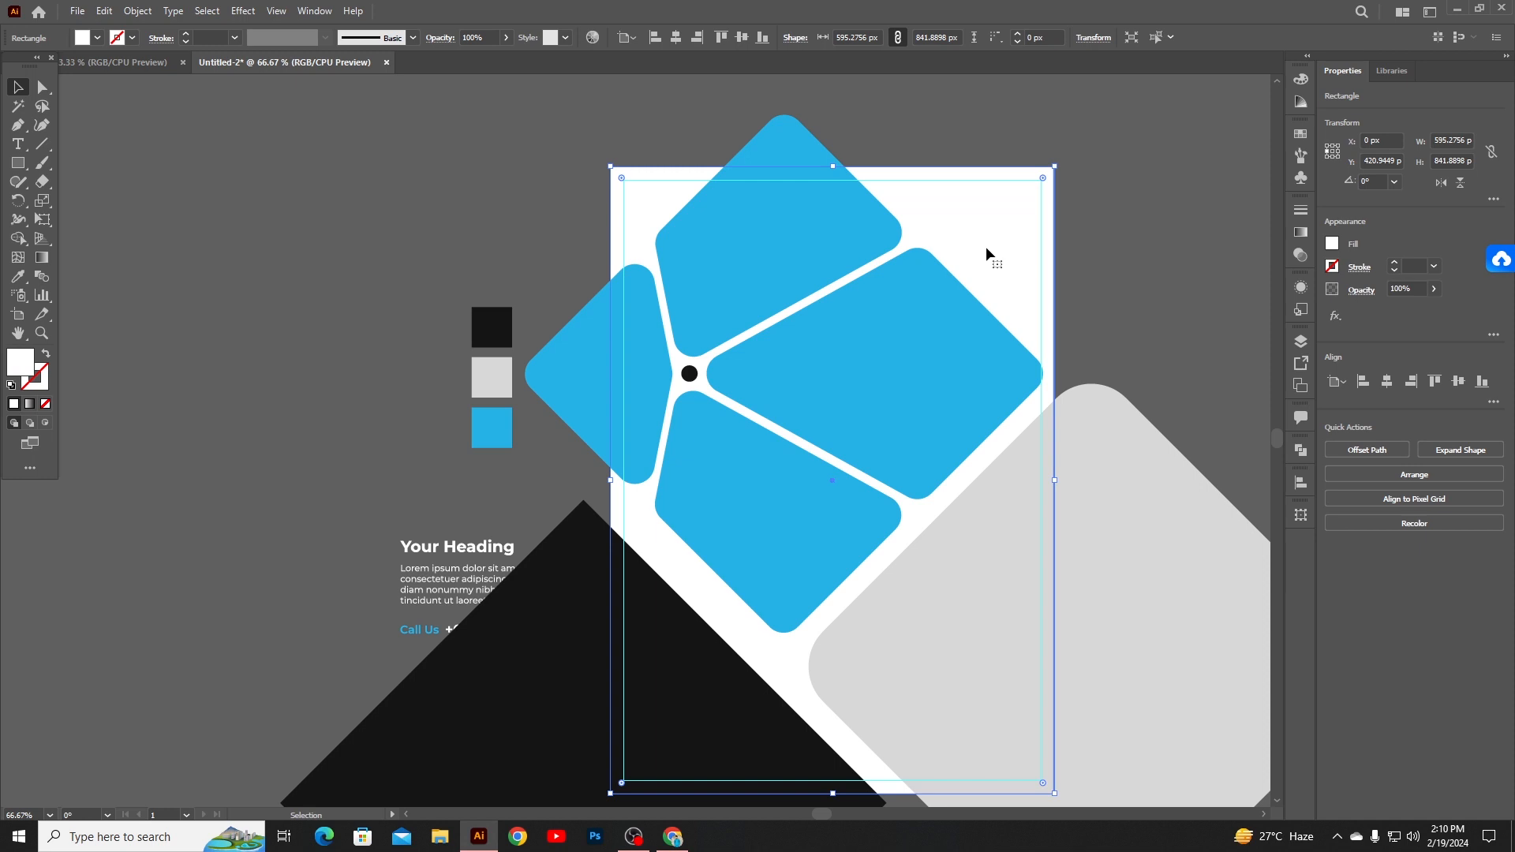
pyautogui.scroll(-2, 1177, 251)
pyautogui.scroll(2, 1072, 172)
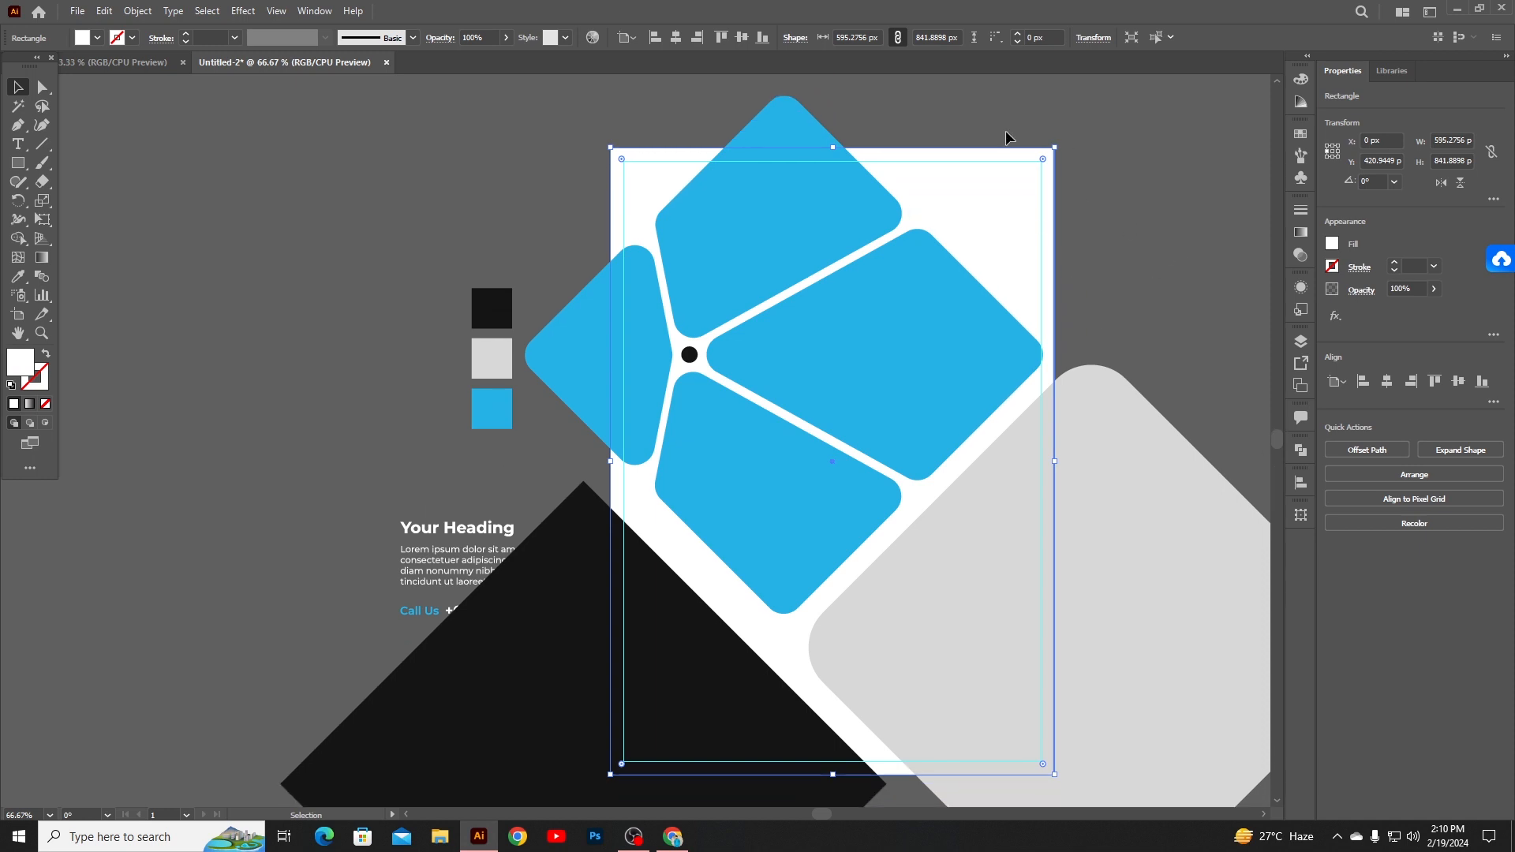
pyautogui.moveTo(678, 97); pyautogui.dragTo(1107, 805)
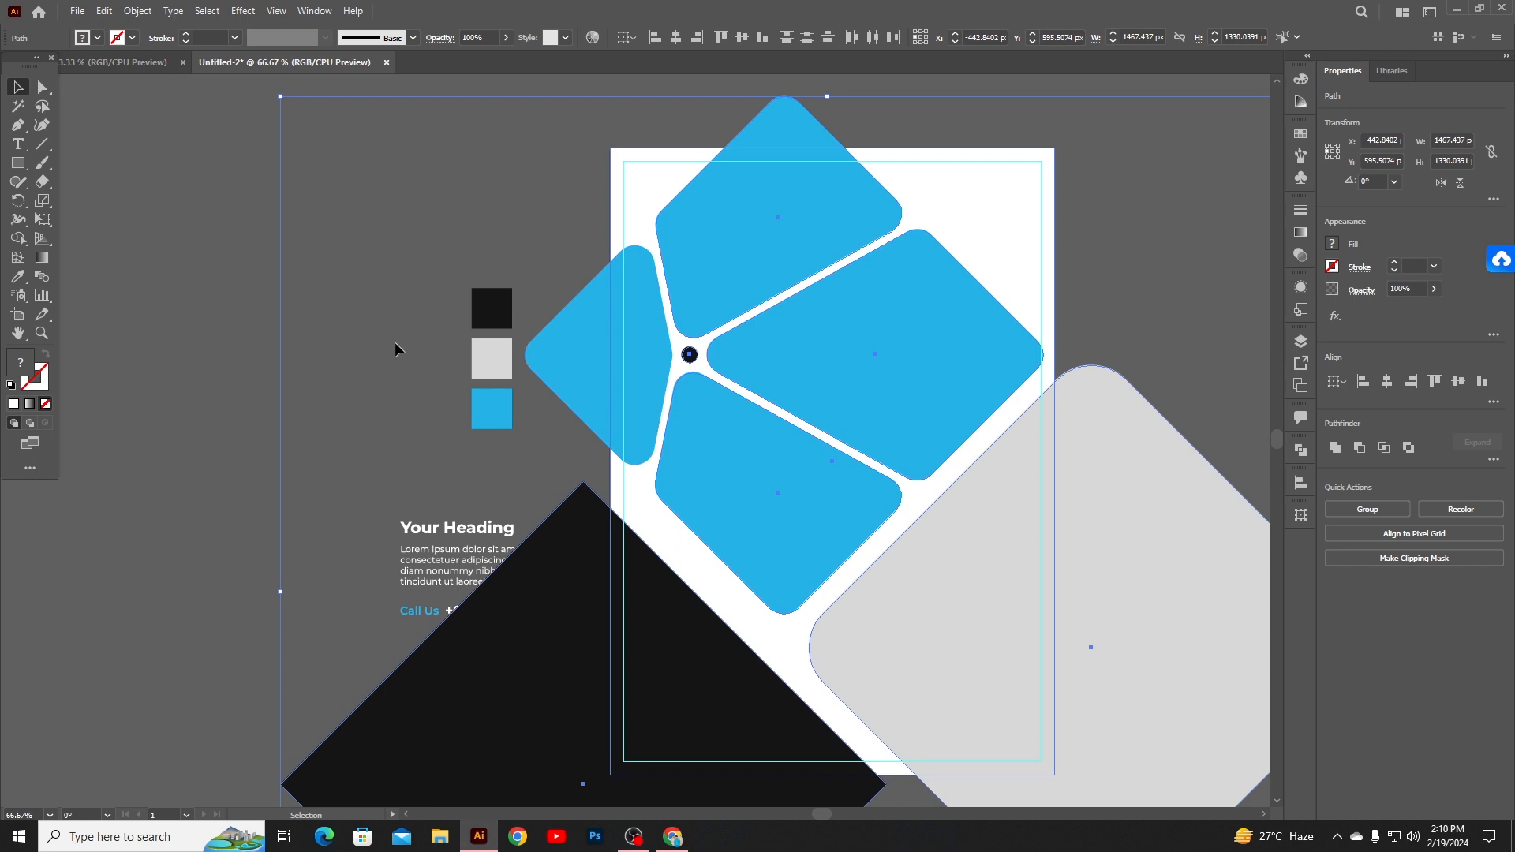
# - Trim away the parts of the upper blue shape and the grey and black diamonds beyond the page with Shape Builder
pyautogui.click(17, 239)
pyautogui.scroll(-2, 587, 265)
pyautogui.scroll(2, 588, 307)
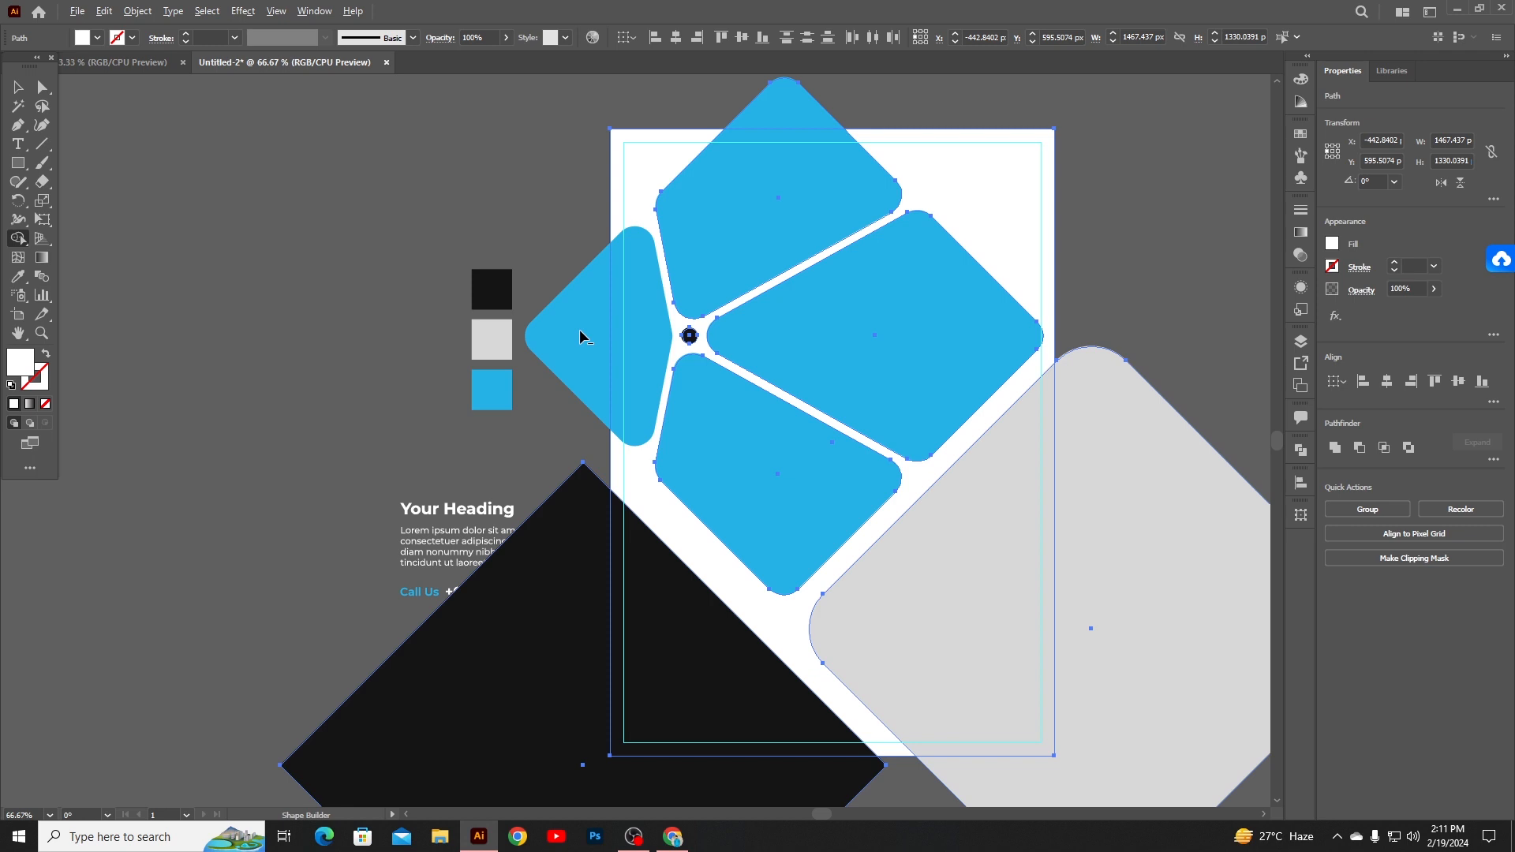
pyautogui.keyDown('alt'); pyautogui.click(774, 104); pyautogui.keyUp('alt')
pyautogui.scroll(-3, 866, 410)
pyautogui.scroll(1, 1032, 451)
pyautogui.scroll(3, 1032, 451)
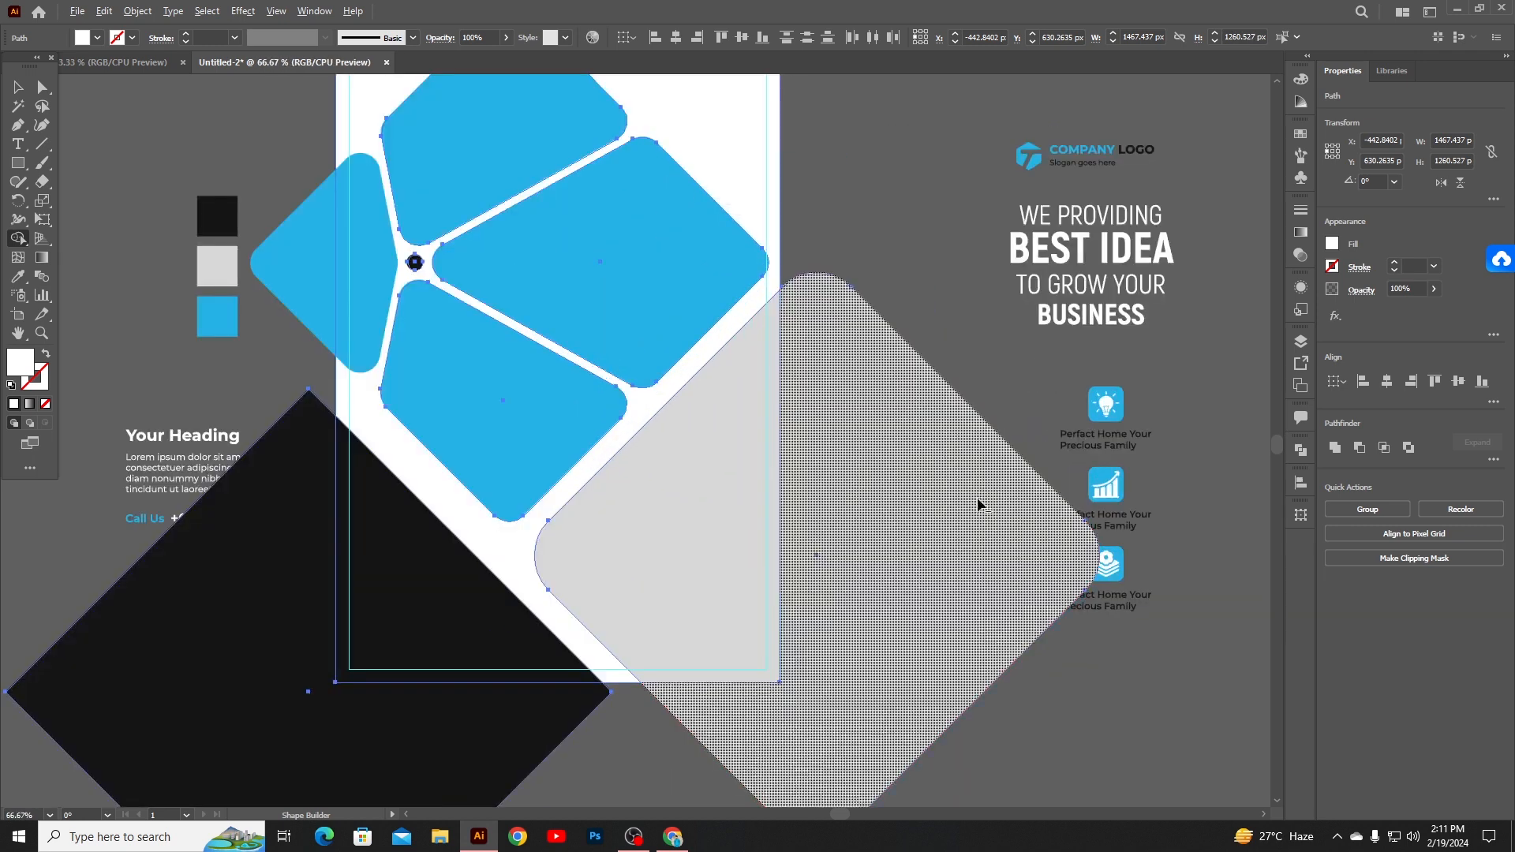
pyautogui.keyDown('alt'); pyautogui.click(941, 506); pyautogui.keyUp('alt')
pyautogui.keyDown('alt'); pyautogui.click(187, 633); pyautogui.keyUp('alt')
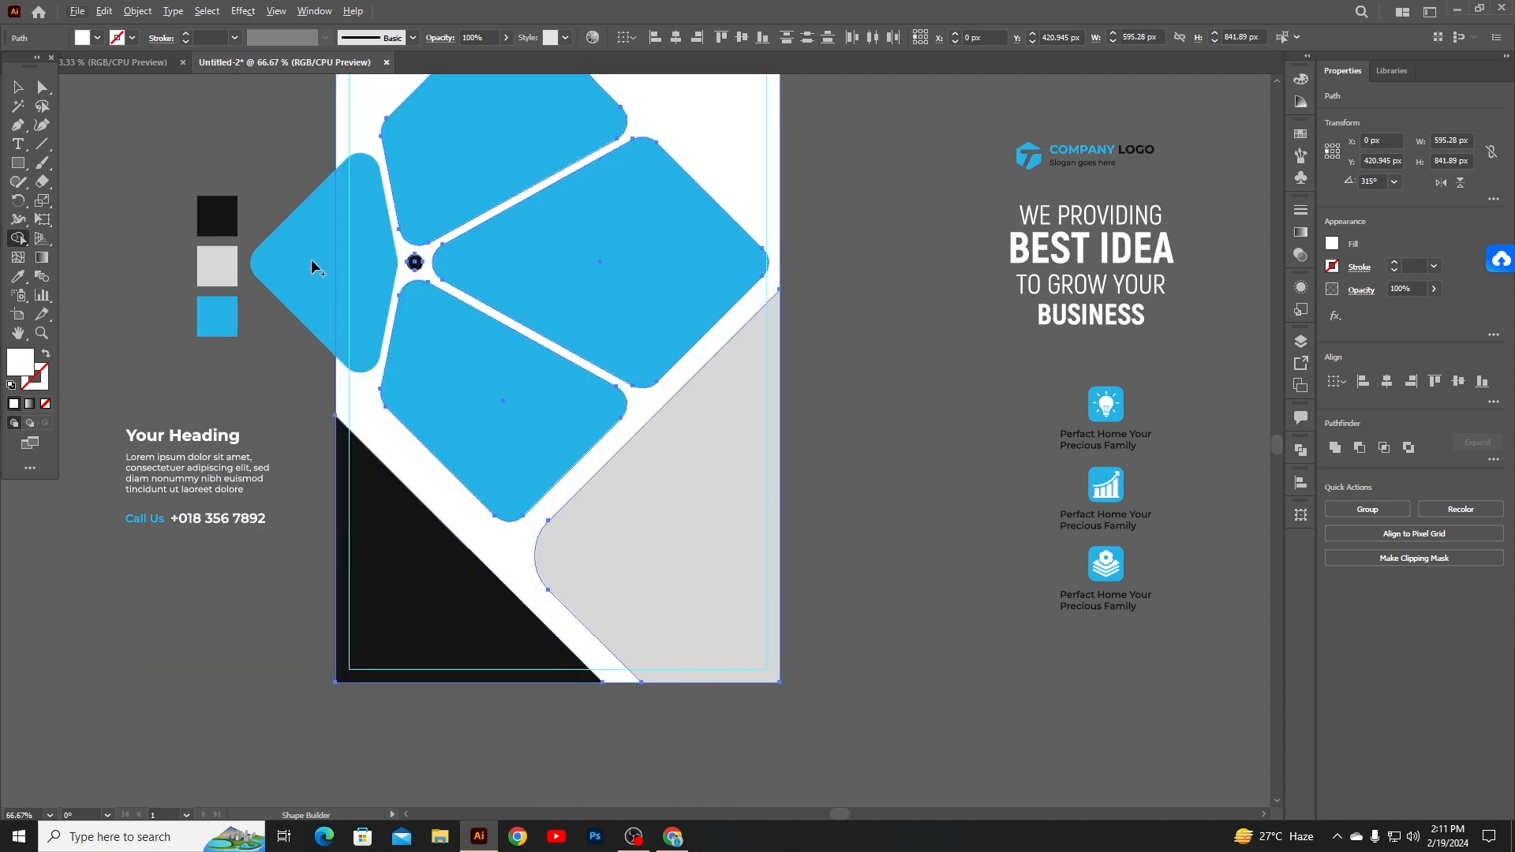
# - Add the left blue shape to the selection and trim off its part outside the page with Shape Builder
pyautogui.click(18, 87)
pyautogui.scroll(3, 326, 347)
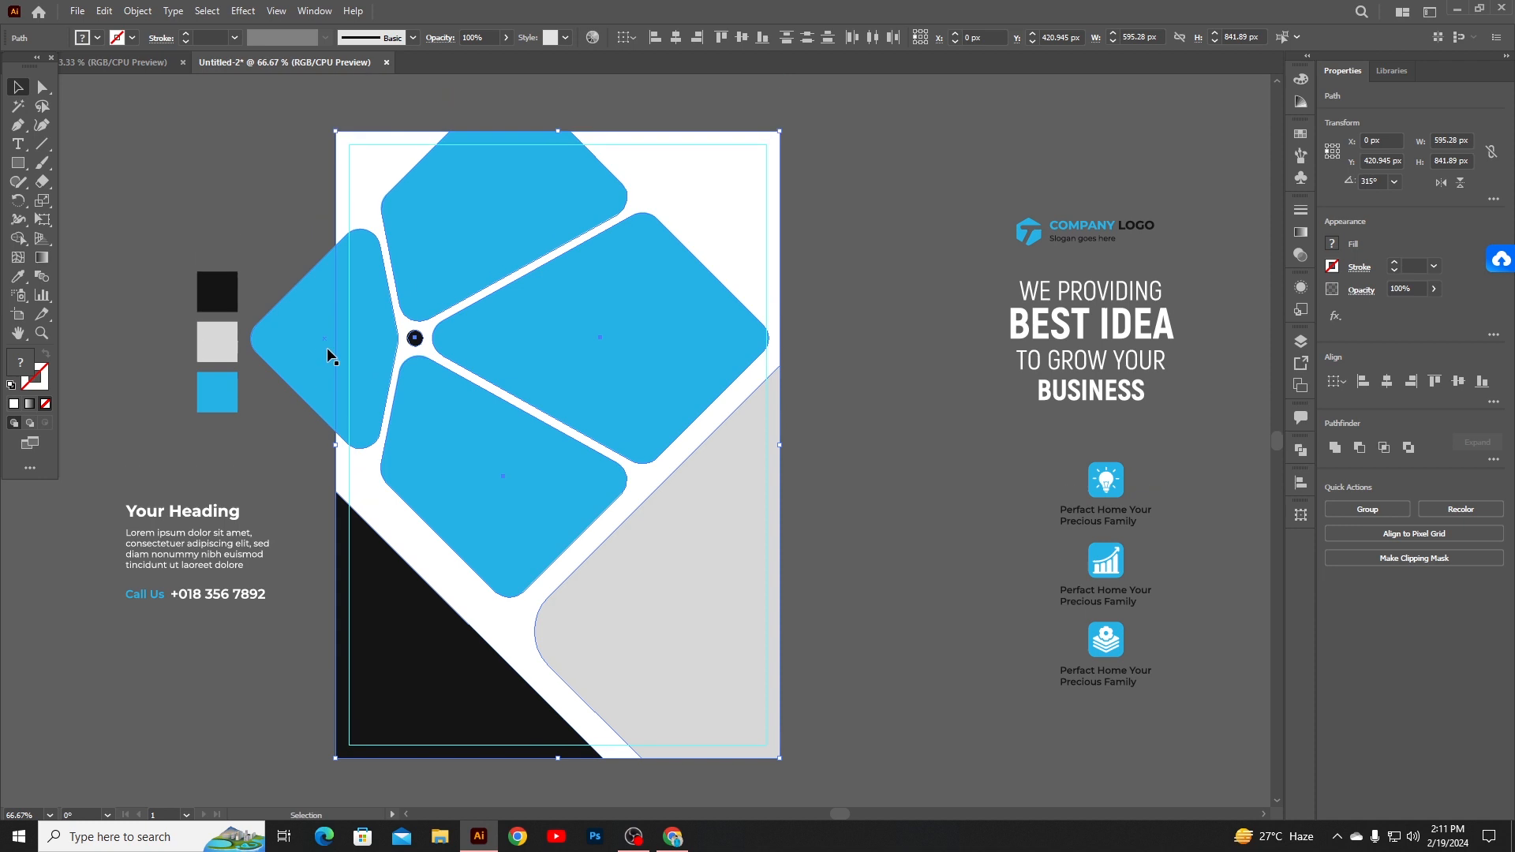
pyautogui.click(315, 352)
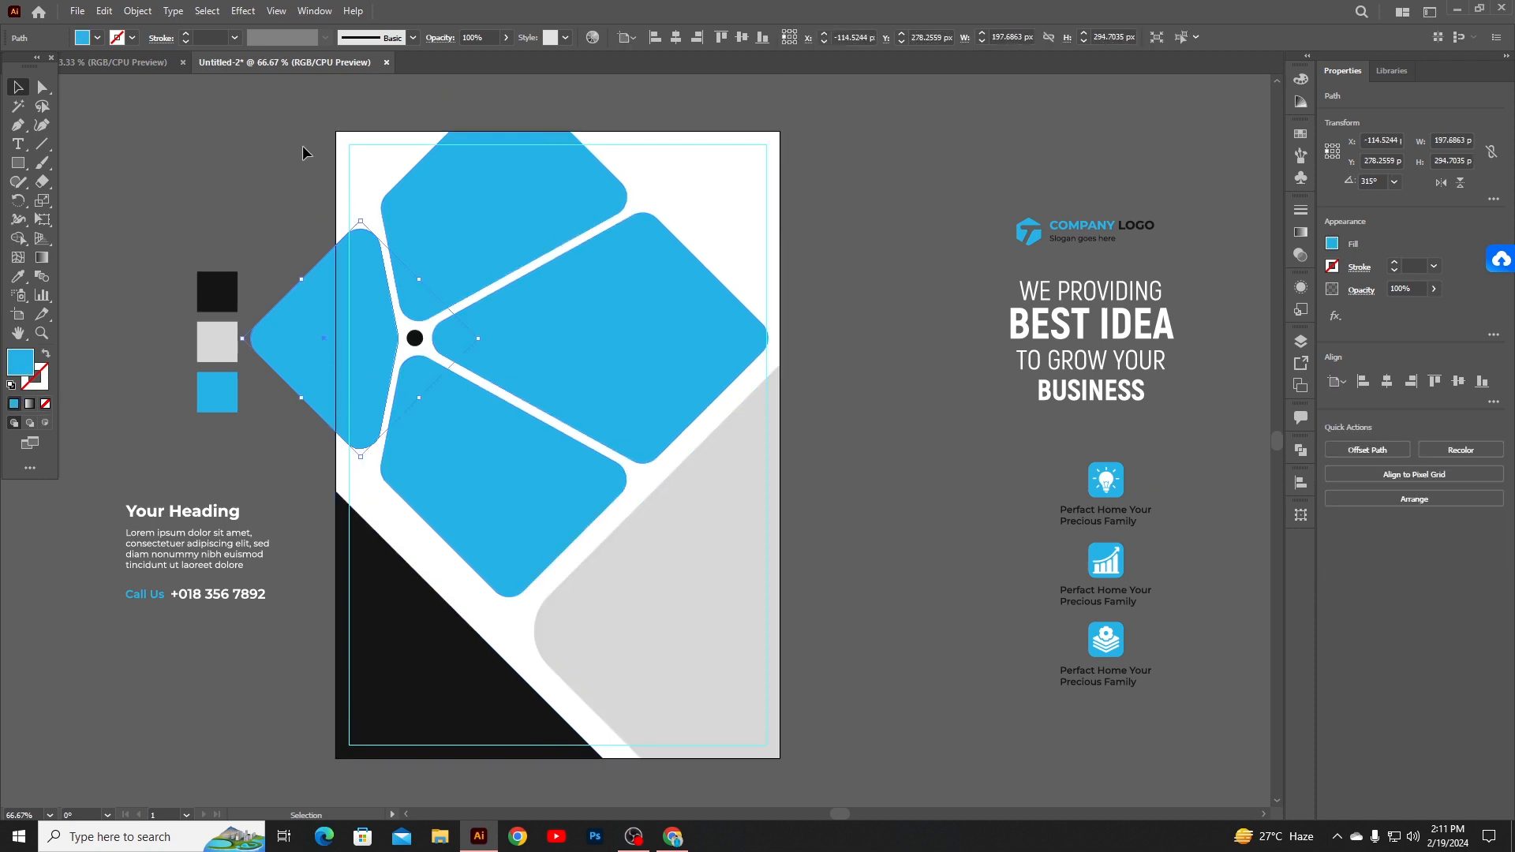
pyautogui.moveTo(572, 462); pyautogui.dragTo(652, 584)
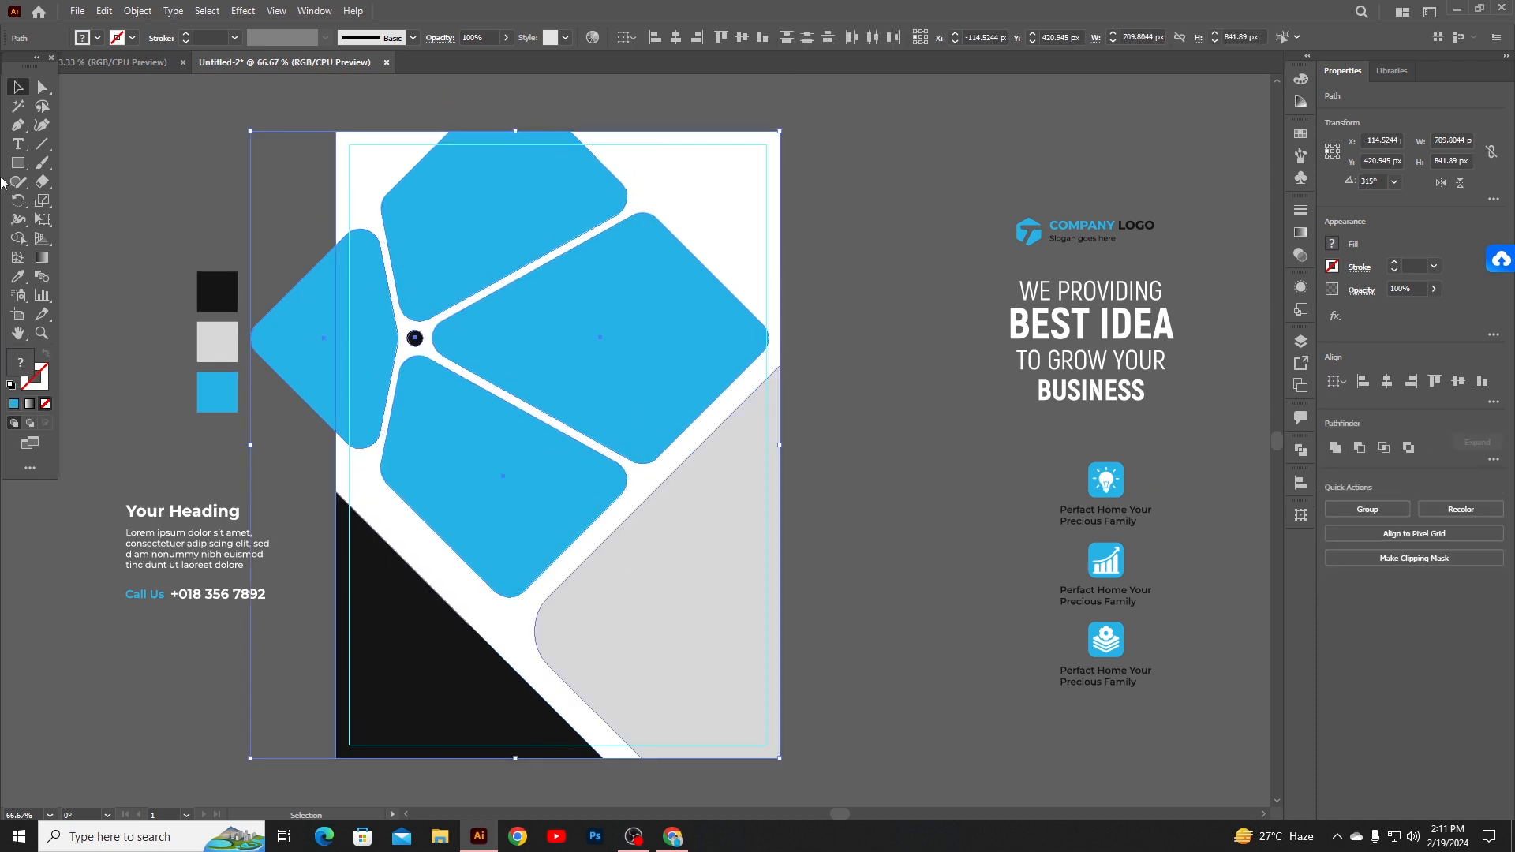
pyautogui.click(18, 239)
pyautogui.keyDown('alt'); pyautogui.click(306, 338); pyautogui.keyUp('alt')
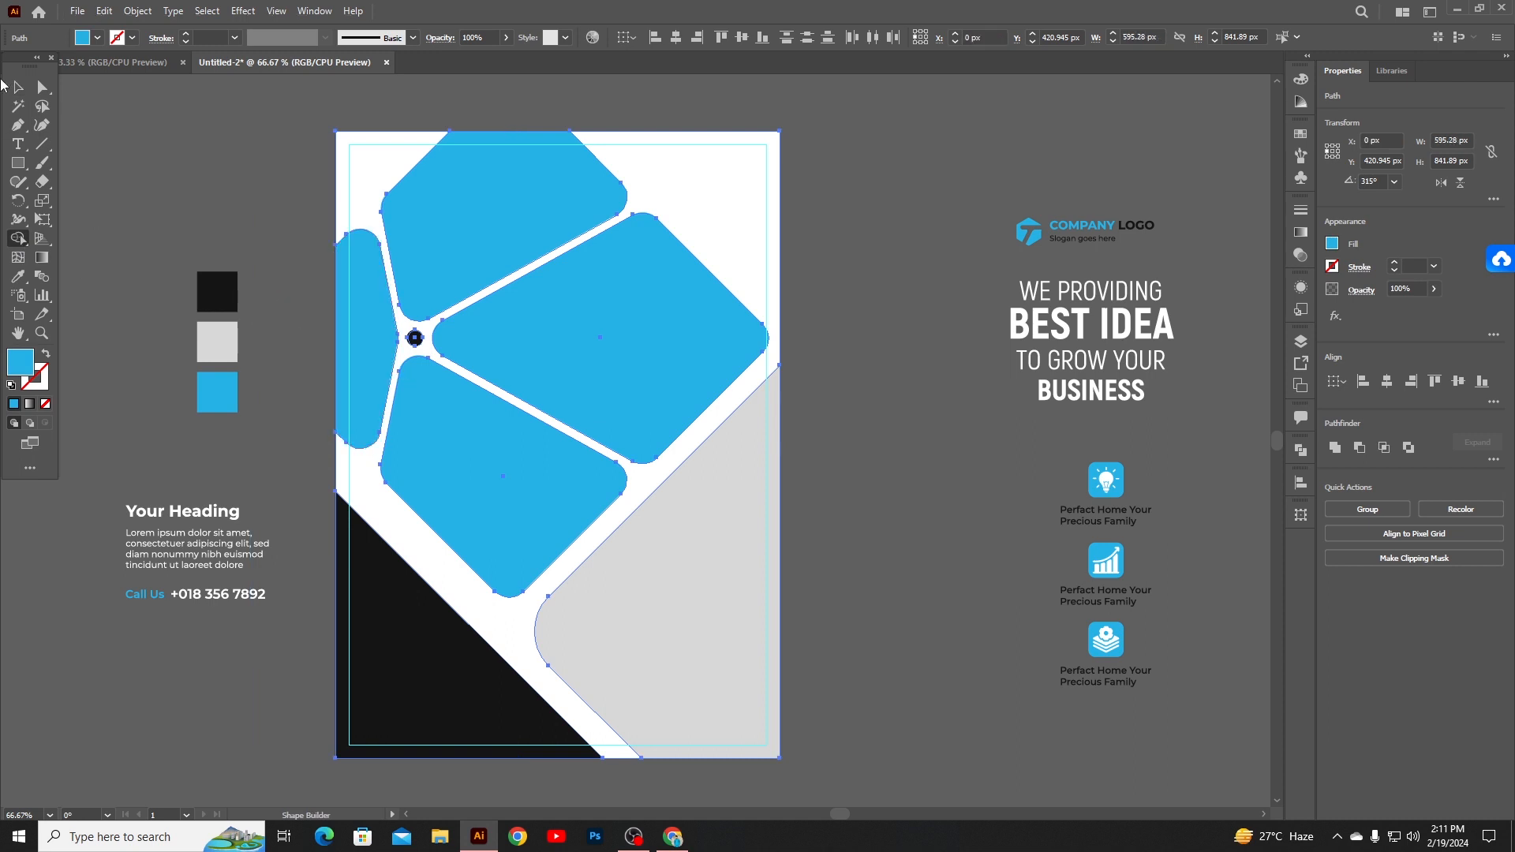
pyautogui.click(15, 88)
pyautogui.click(868, 267)
# - Place the company logo group in the page's upper-right corner inside the margin guides and bring it to the front
pyautogui.scroll(-2, 868, 268)
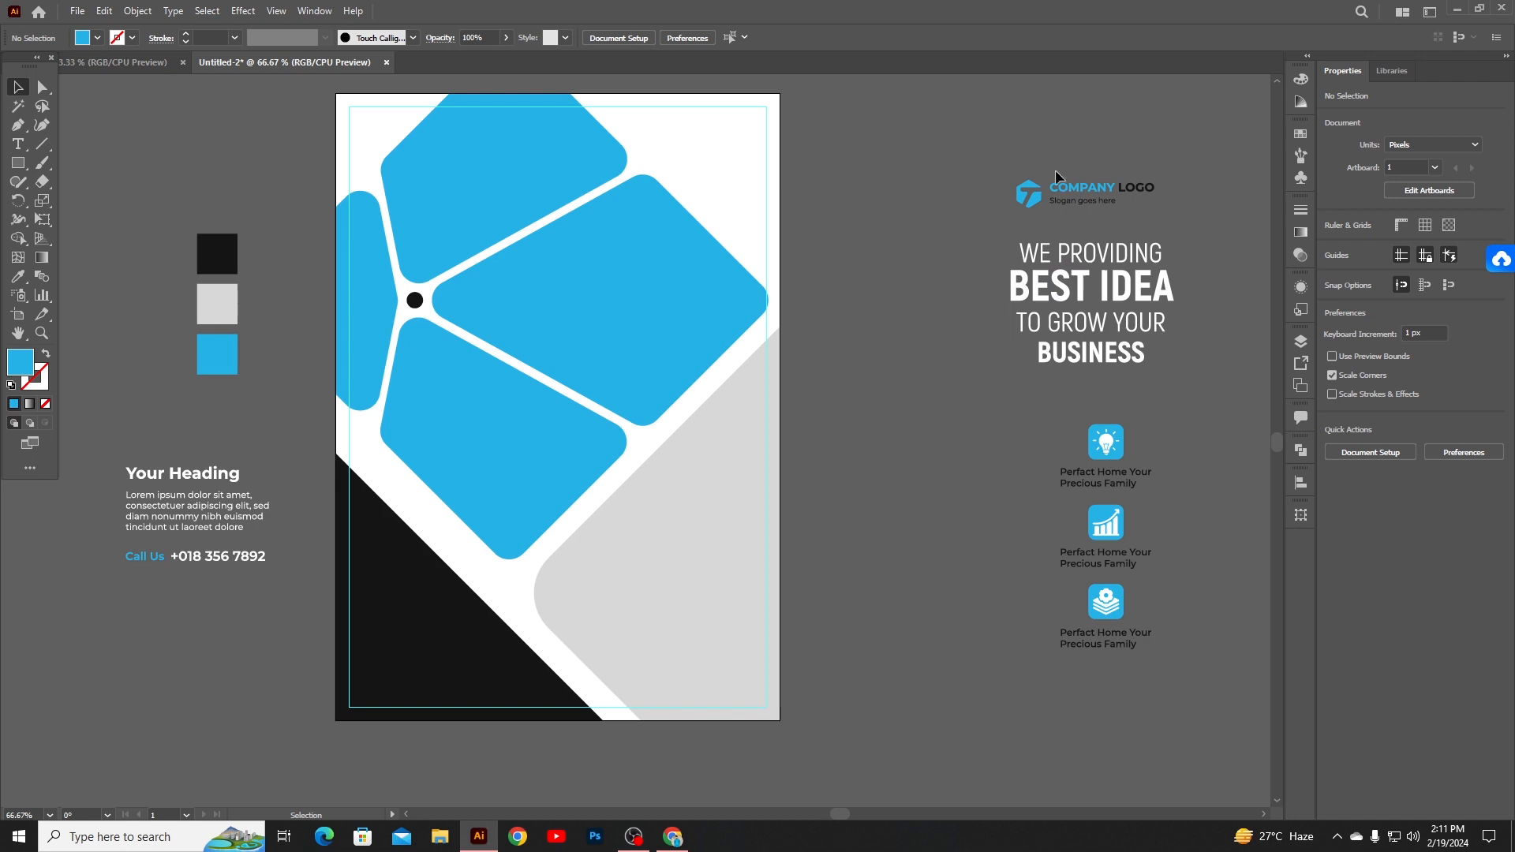
pyautogui.moveTo(1087, 196); pyautogui.dragTo(674, 129)
pyautogui.rightClick(674, 129)
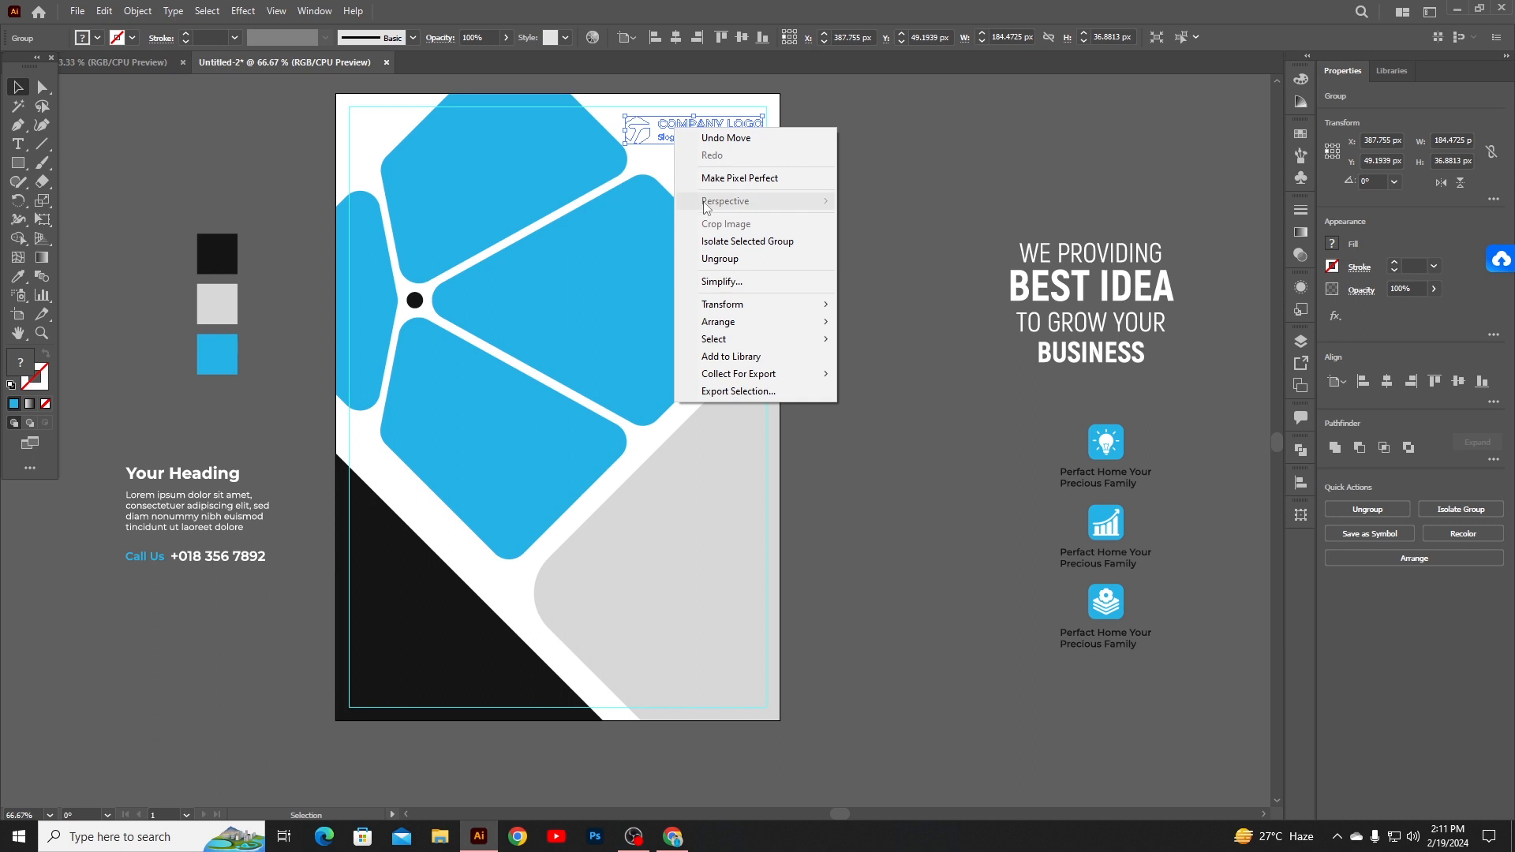
pyautogui.moveTo(730, 323)
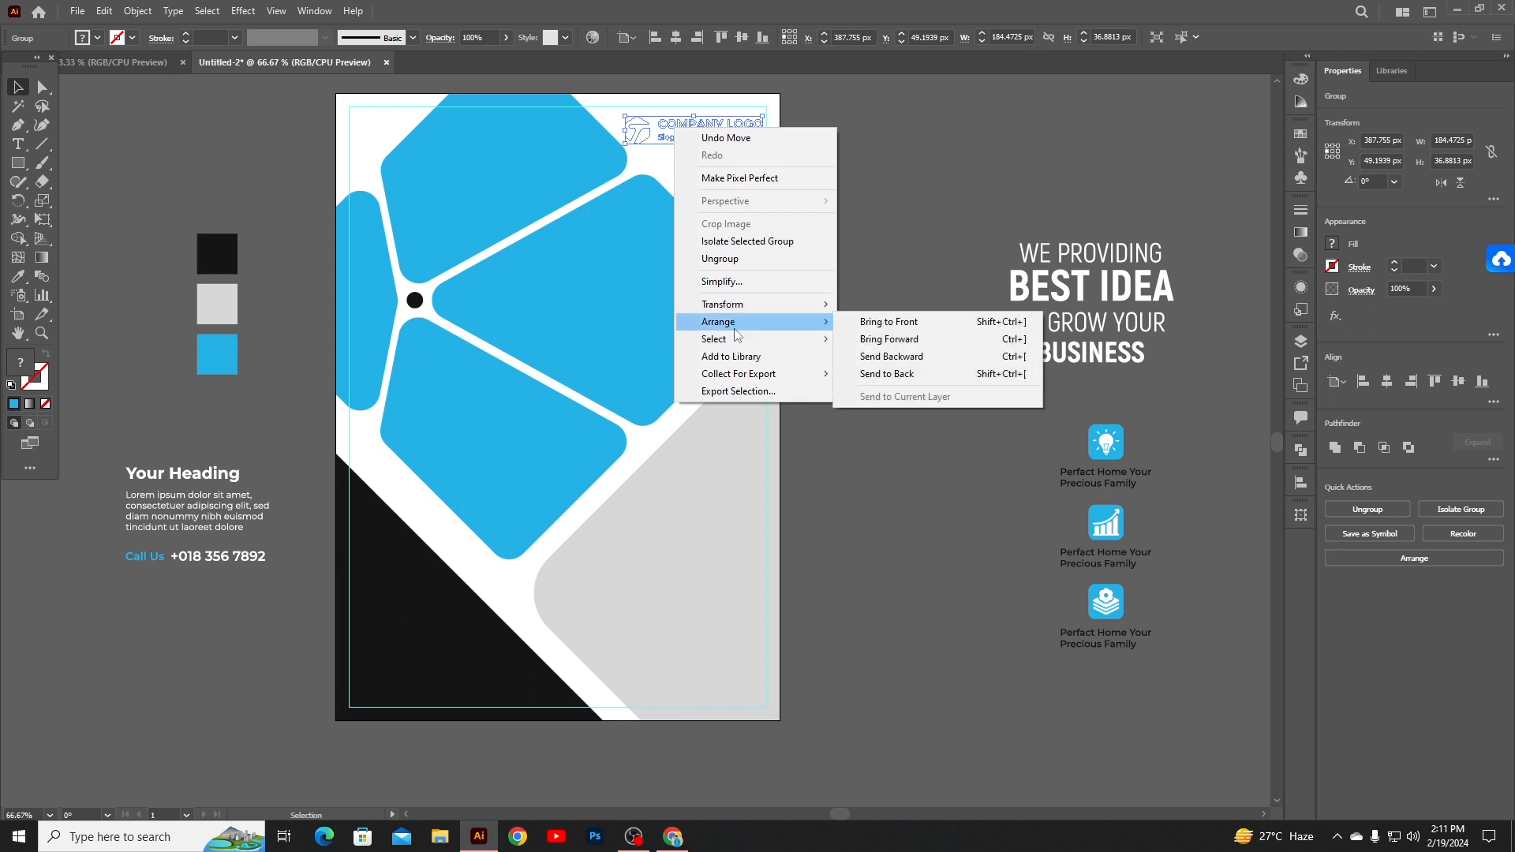
pyautogui.click(905, 323)
pyautogui.click(913, 238)
# - Place the group of three icons with captions over the grey shape beside the right margin and bring it to the front
pyautogui.scroll(-1, 912, 239)
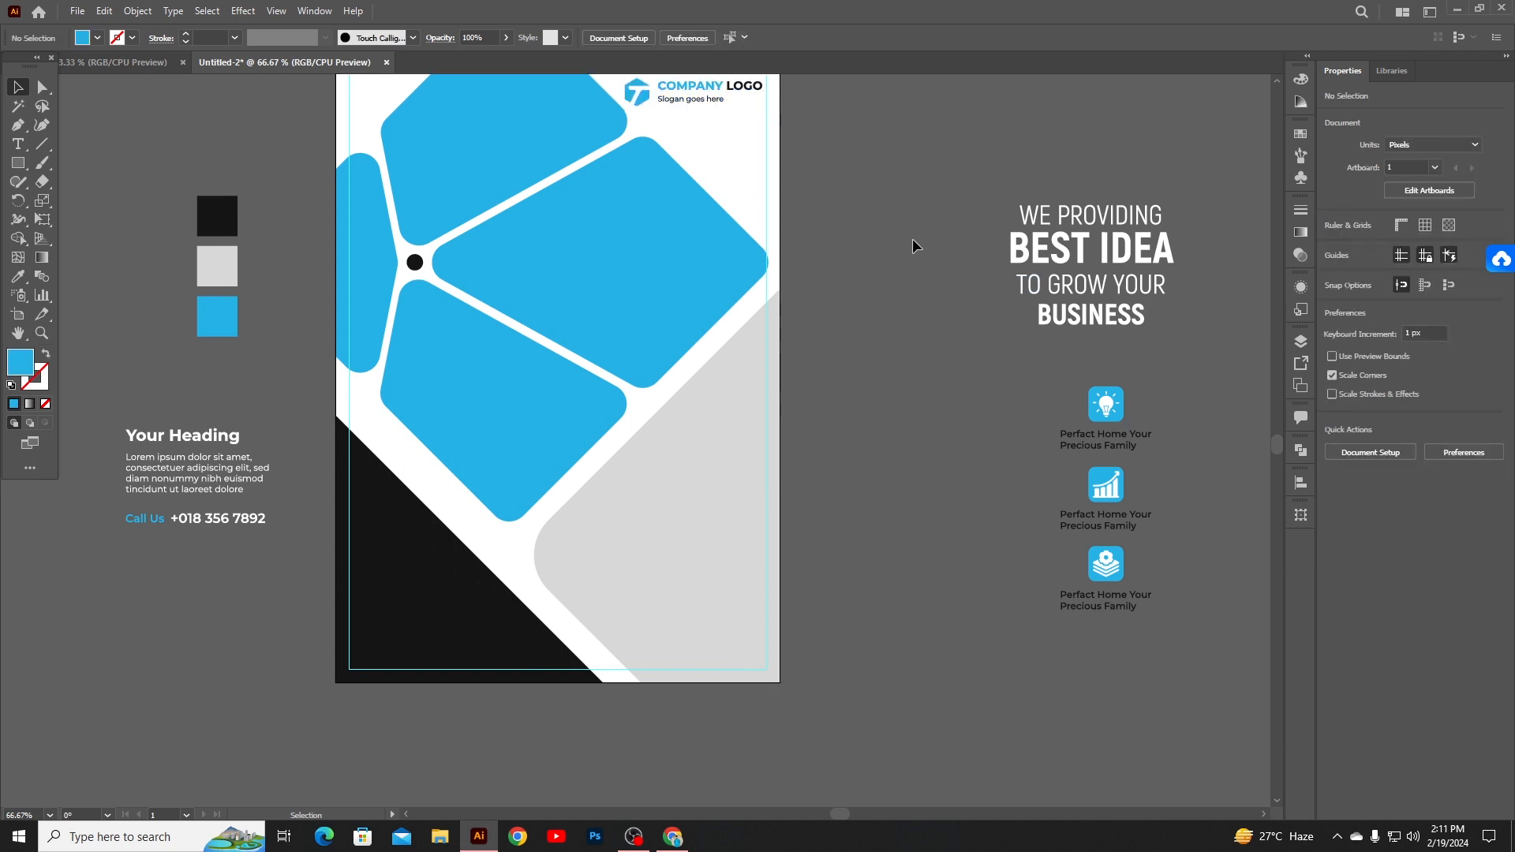
pyautogui.moveTo(1102, 412); pyautogui.dragTo(718, 423)
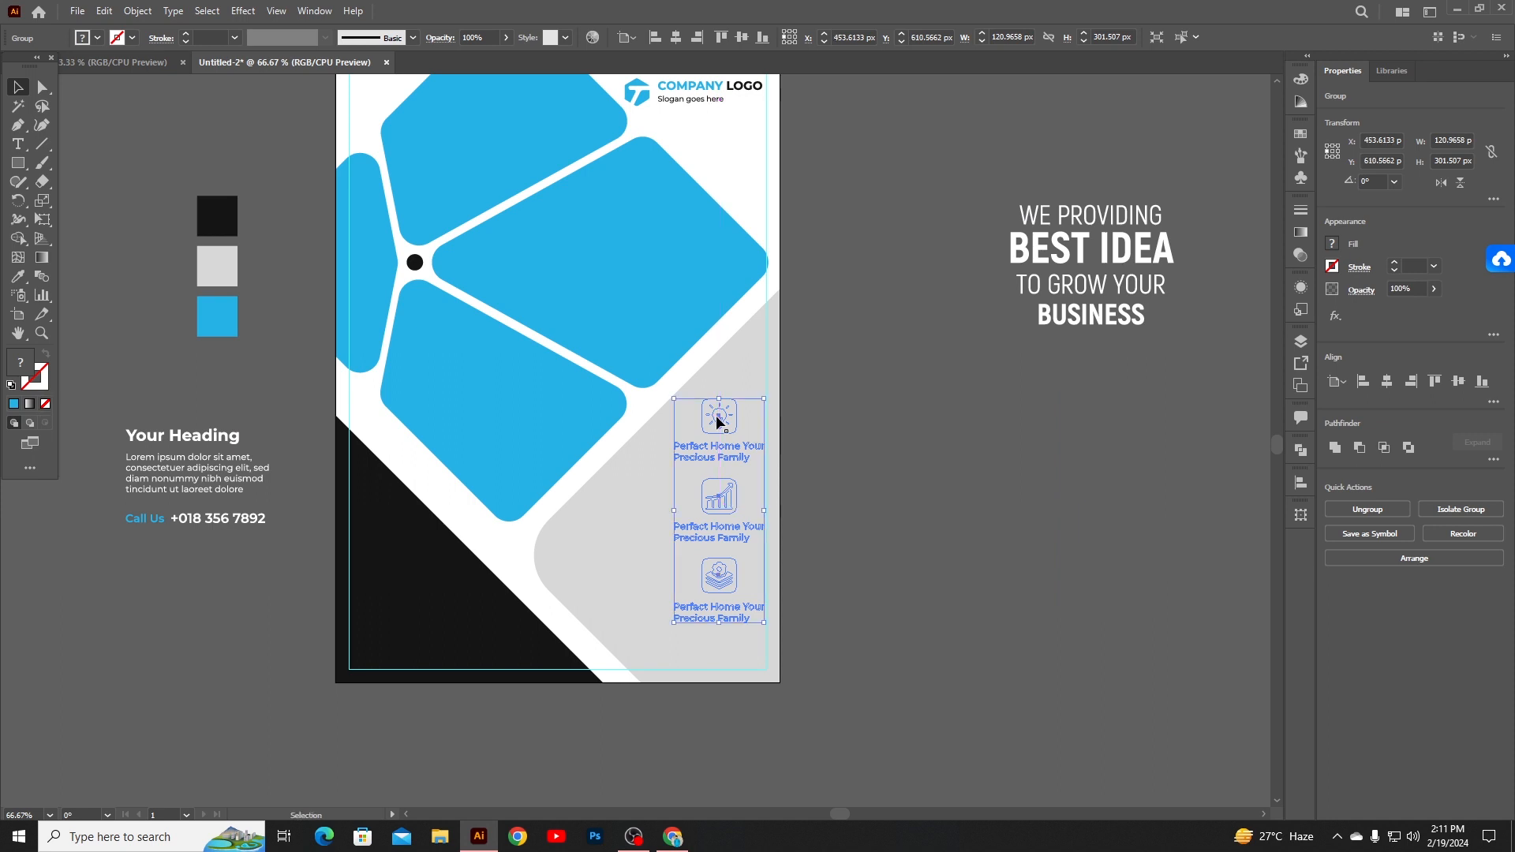
pyautogui.rightClick(718, 422)
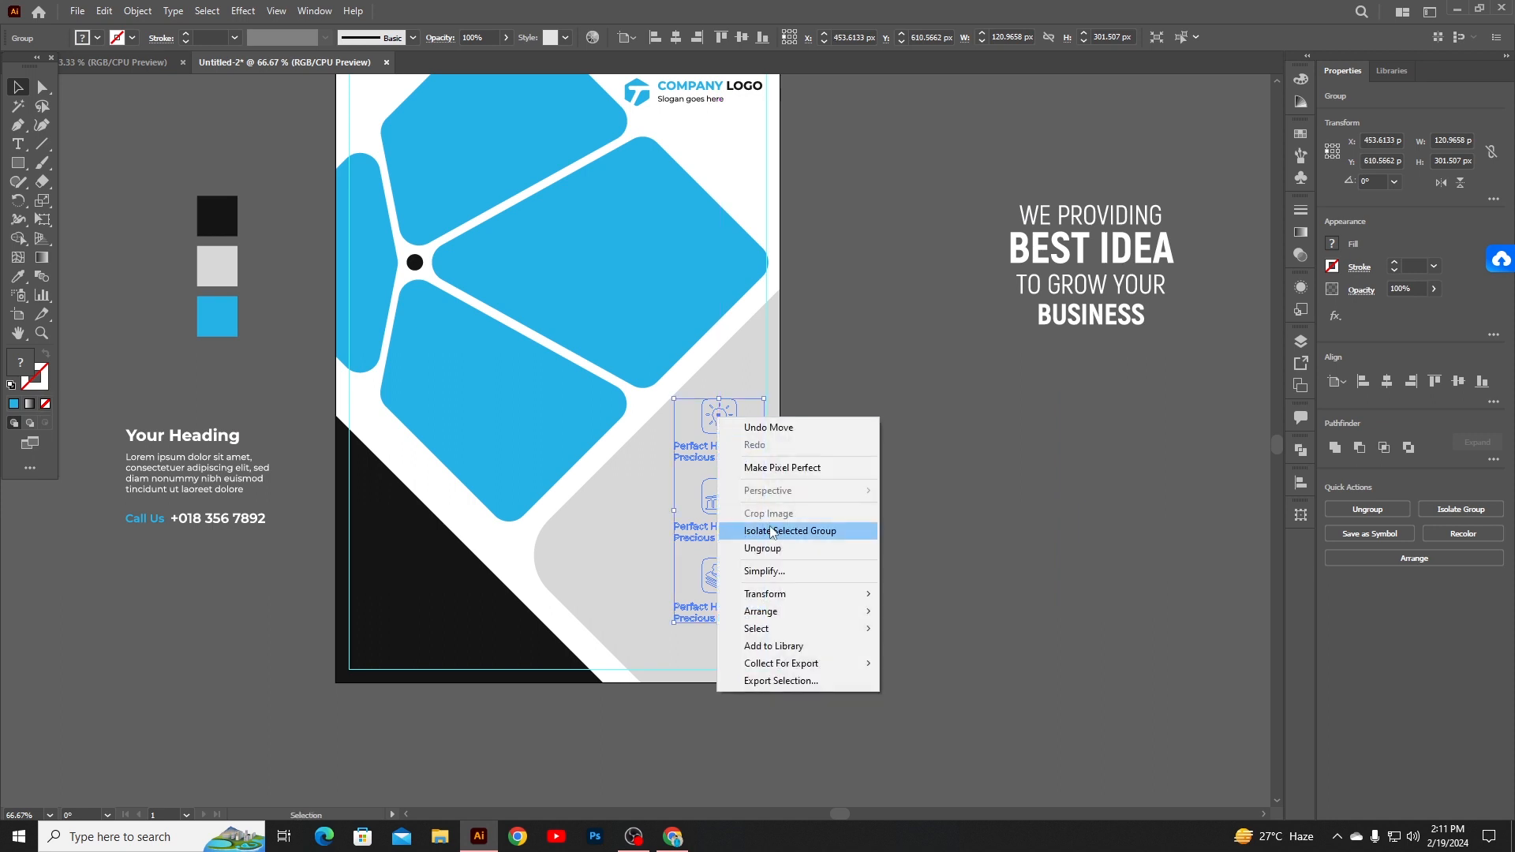
pyautogui.moveTo(773, 611)
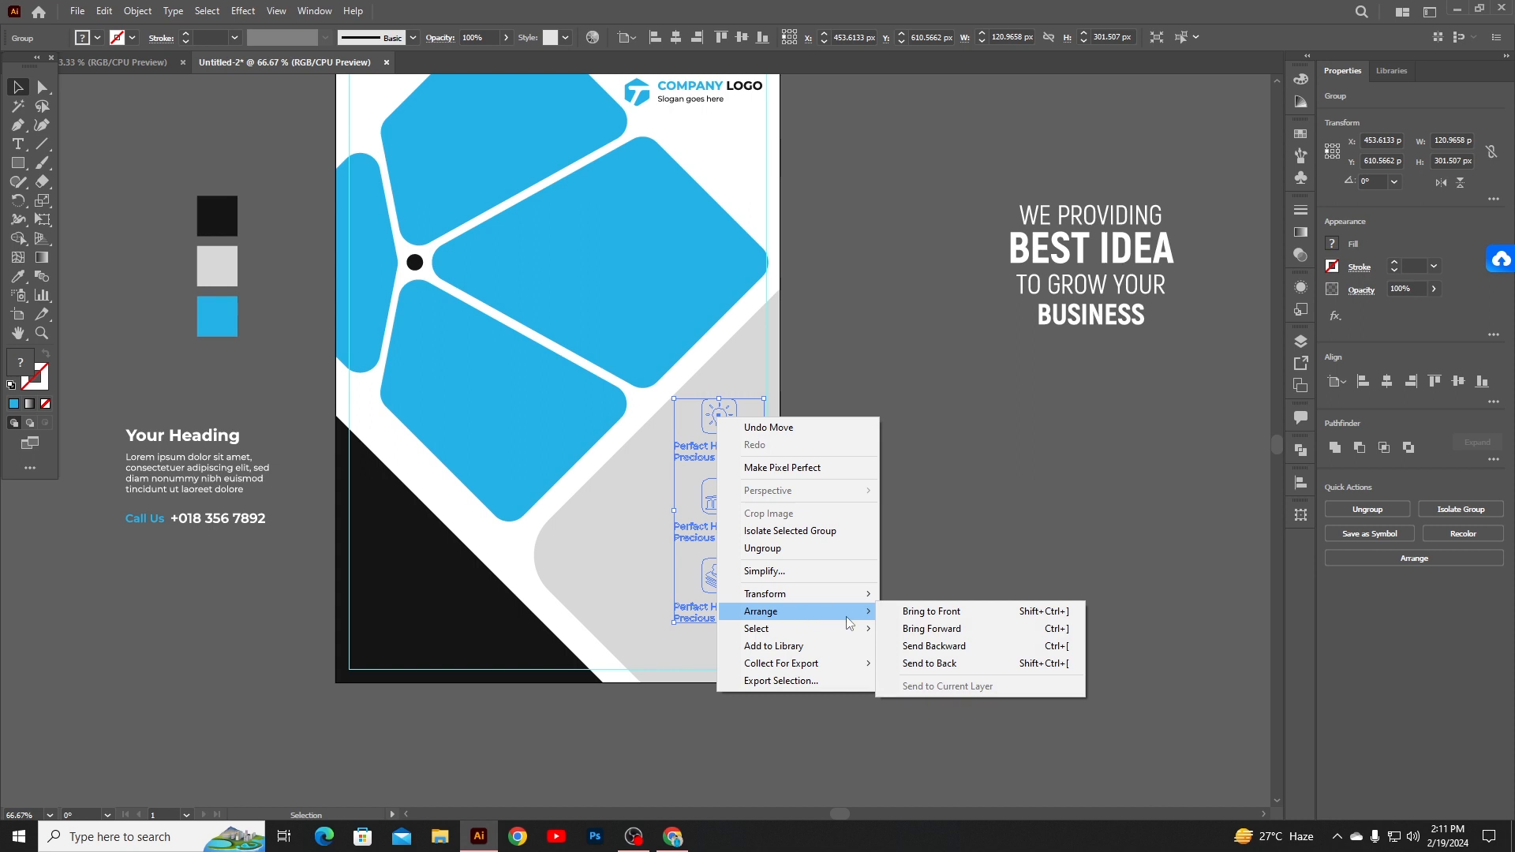
pyautogui.click(890, 615)
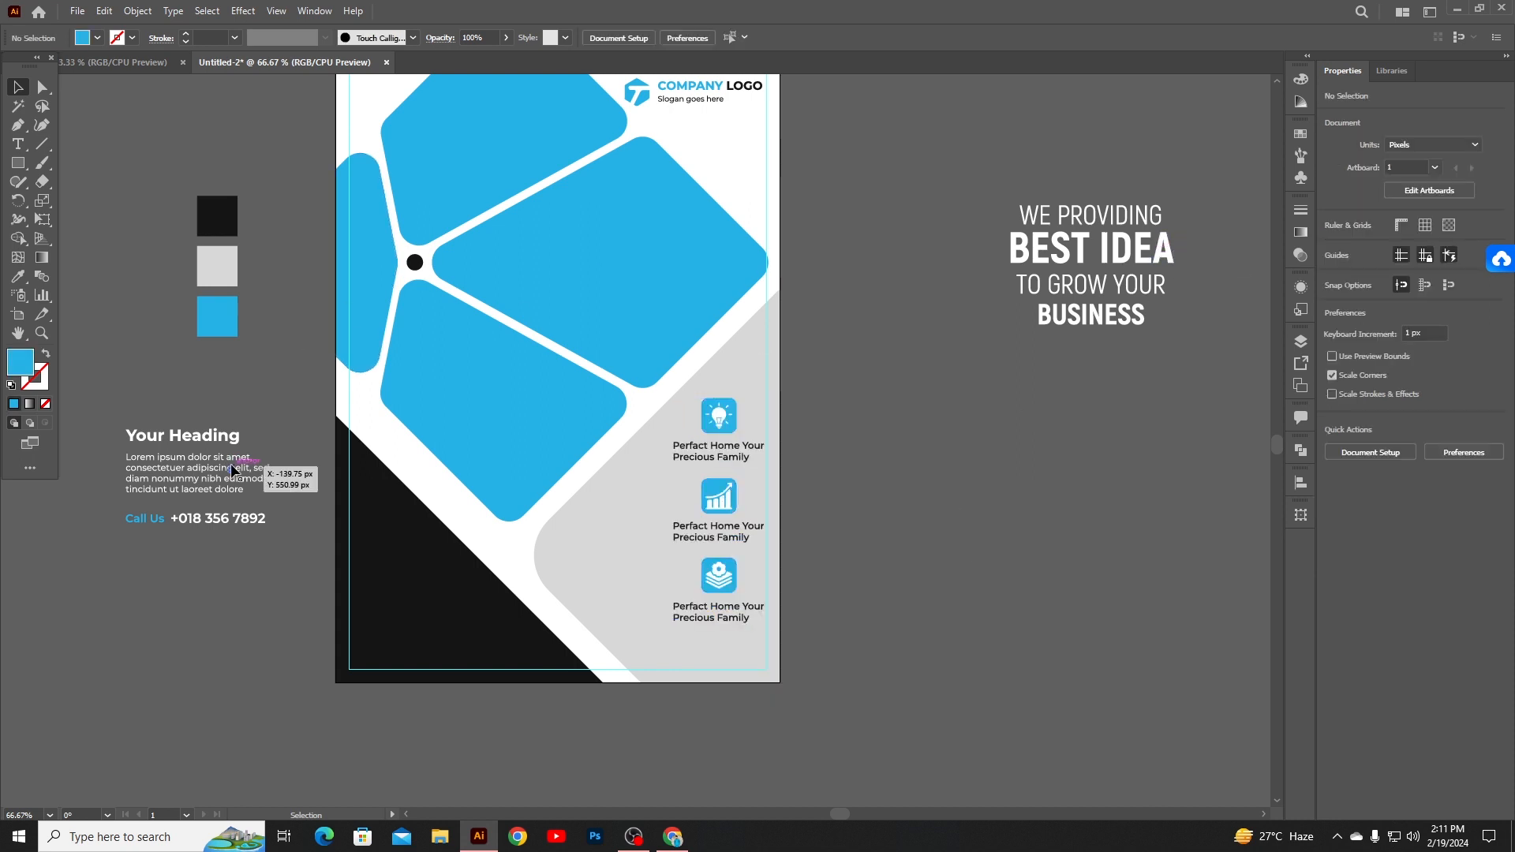
# - Place the "Your Heading" text group with the Call Us line on the black lower-left corner and bring it to the front
pyautogui.click(195, 478)
pyautogui.moveTo(195, 478); pyautogui.dragTo(423, 612)
pyautogui.rightClick(424, 613)
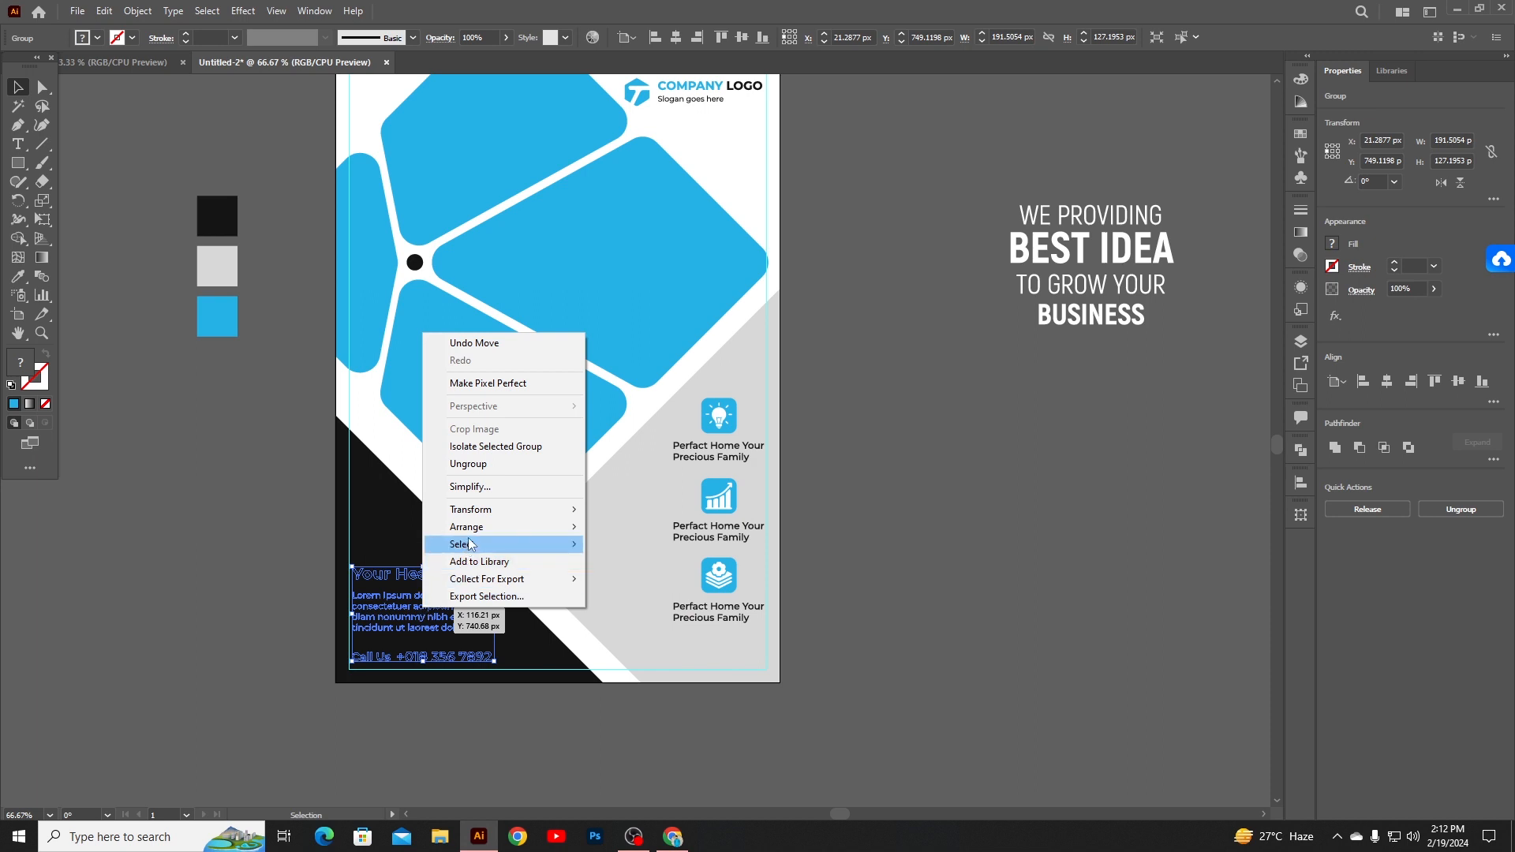
pyautogui.moveTo(495, 534)
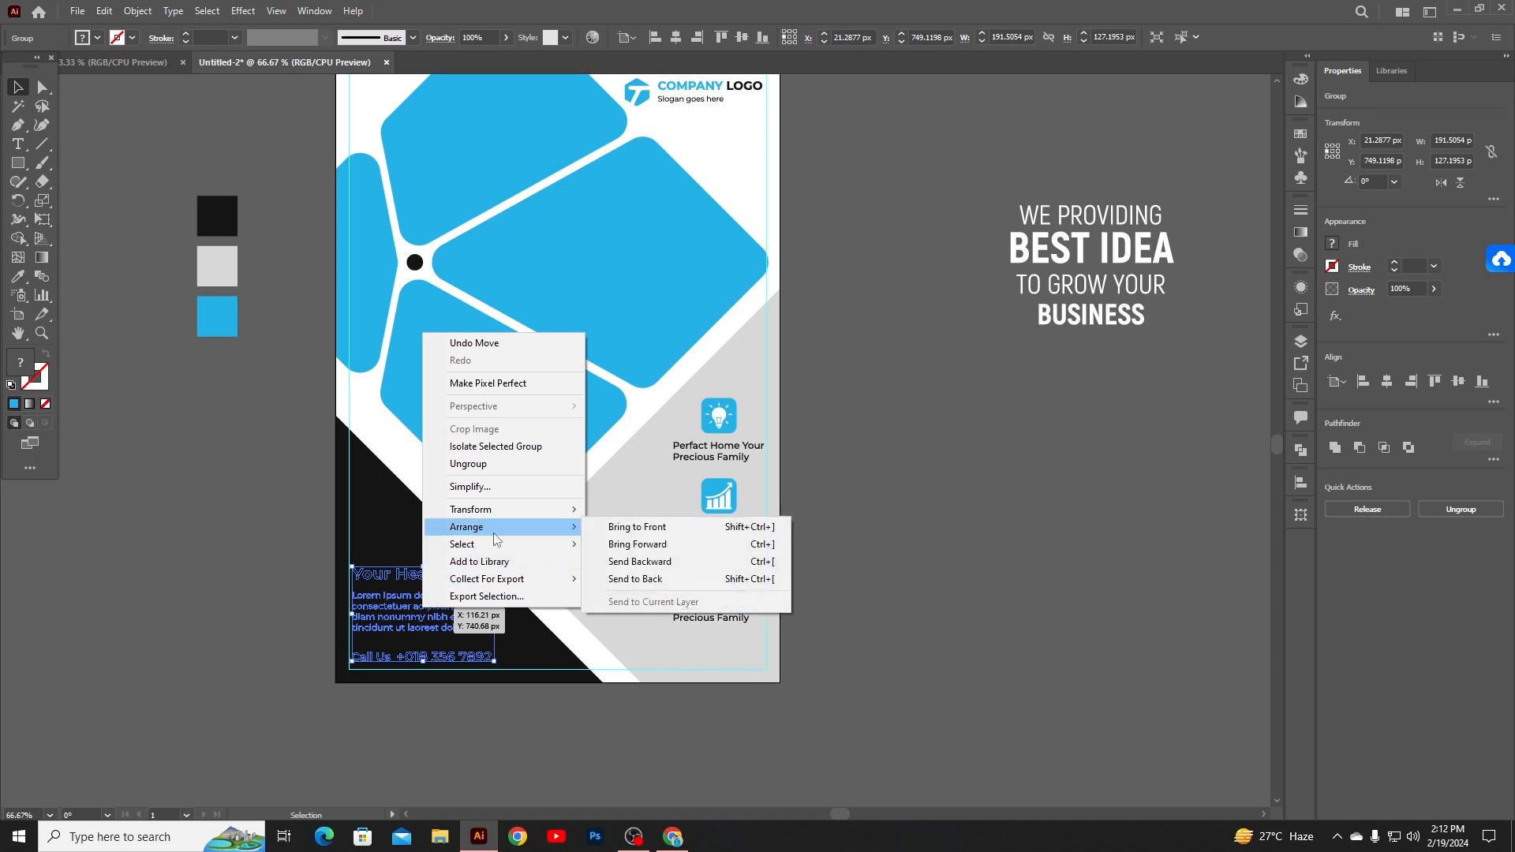
pyautogui.click(619, 529)
pyautogui.click(953, 514)
pyautogui.scroll(-2, 891, 446)
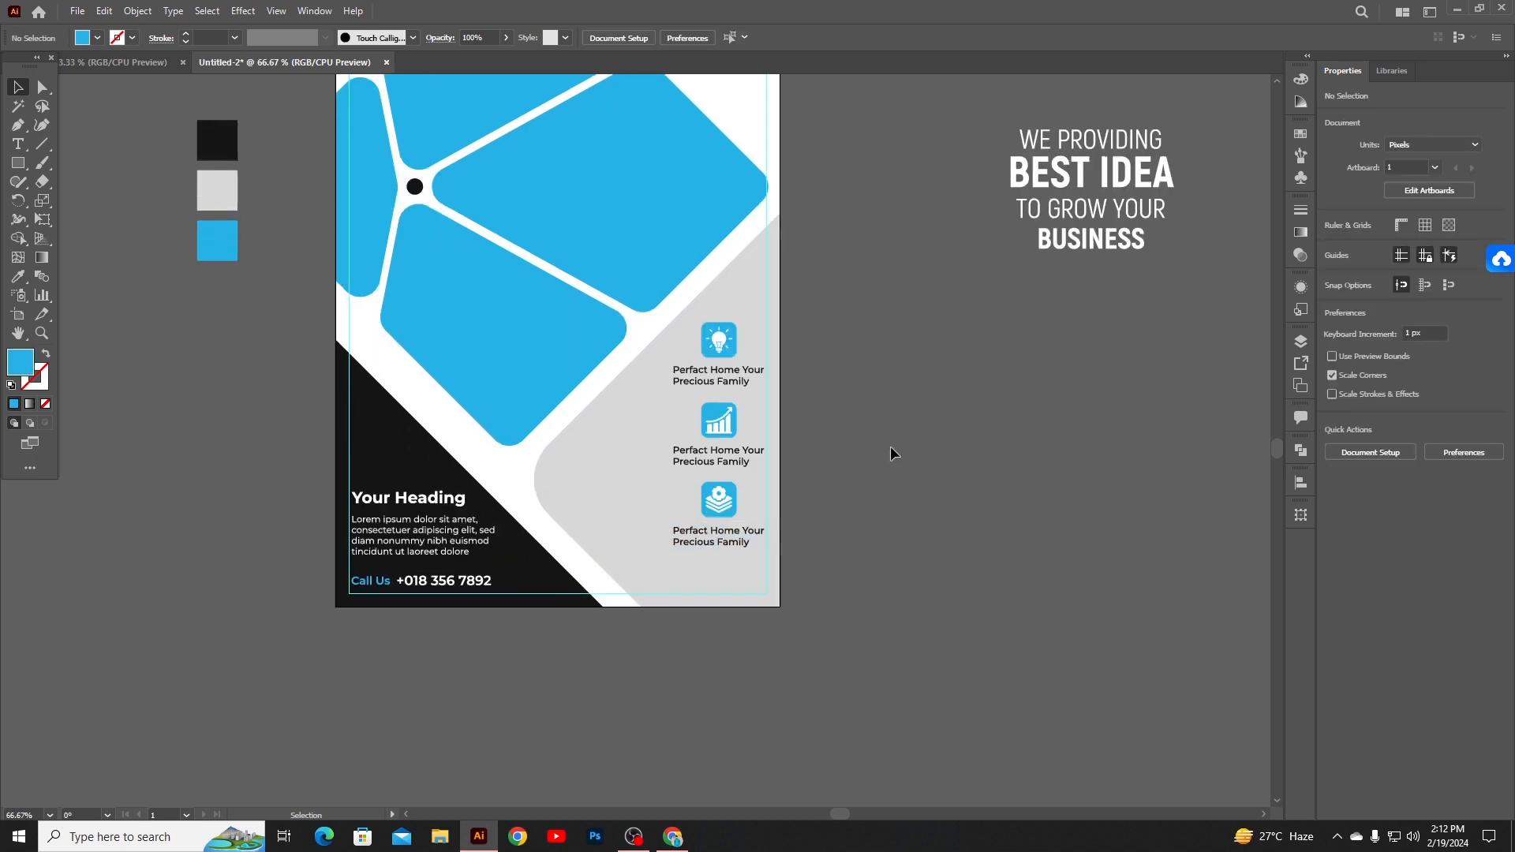
pyautogui.scroll(3, 890, 447)
pyautogui.scroll(1, 890, 446)
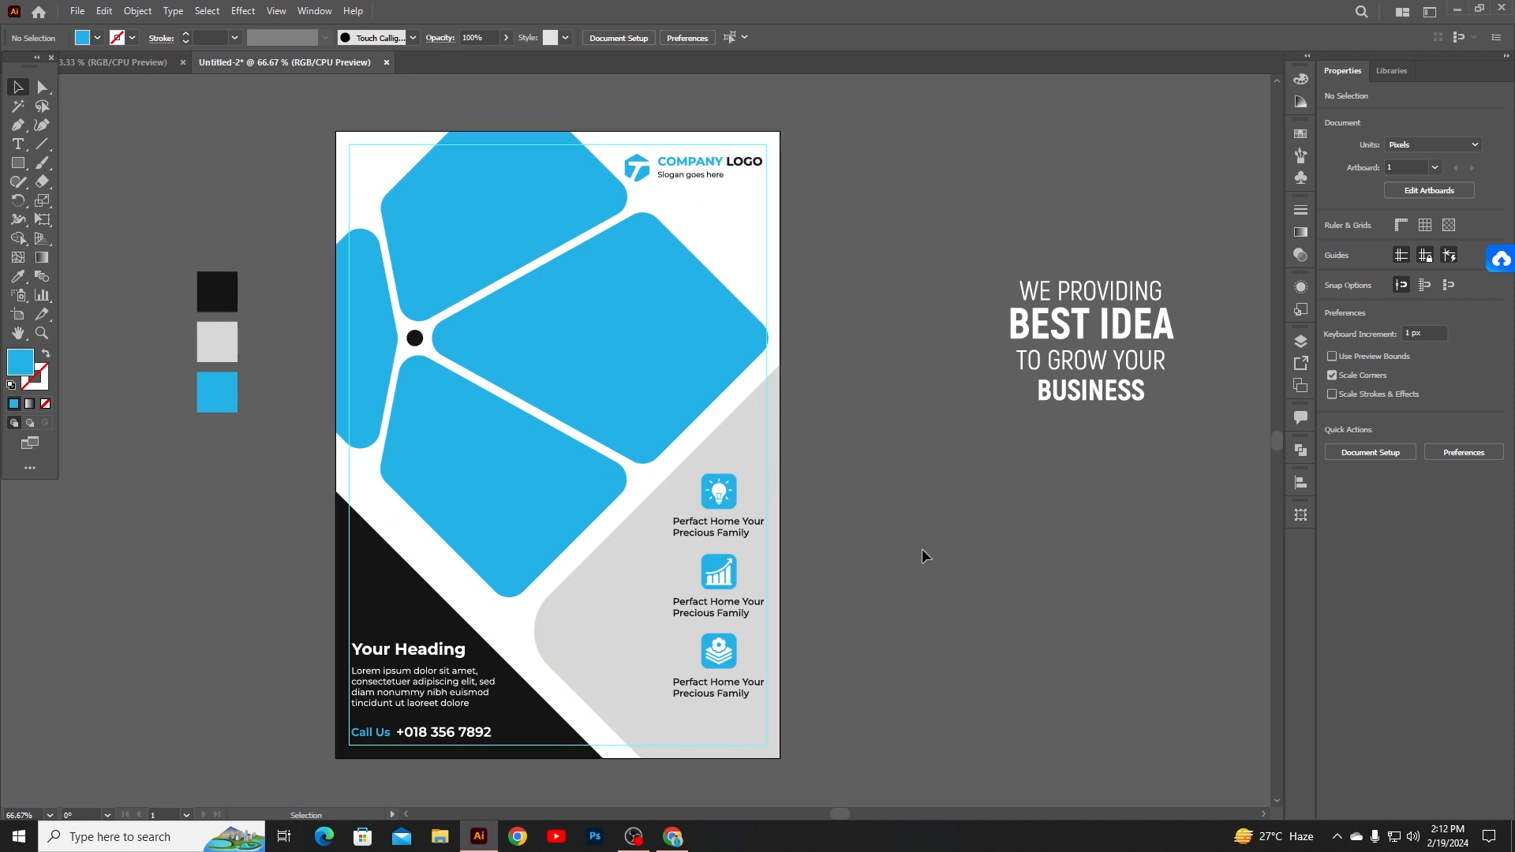
pyautogui.scroll(1, 442, 221)
pyautogui.scroll(-2, 637, 425)
pyautogui.scroll(2, 637, 424)
pyautogui.scroll(-2, 637, 423)
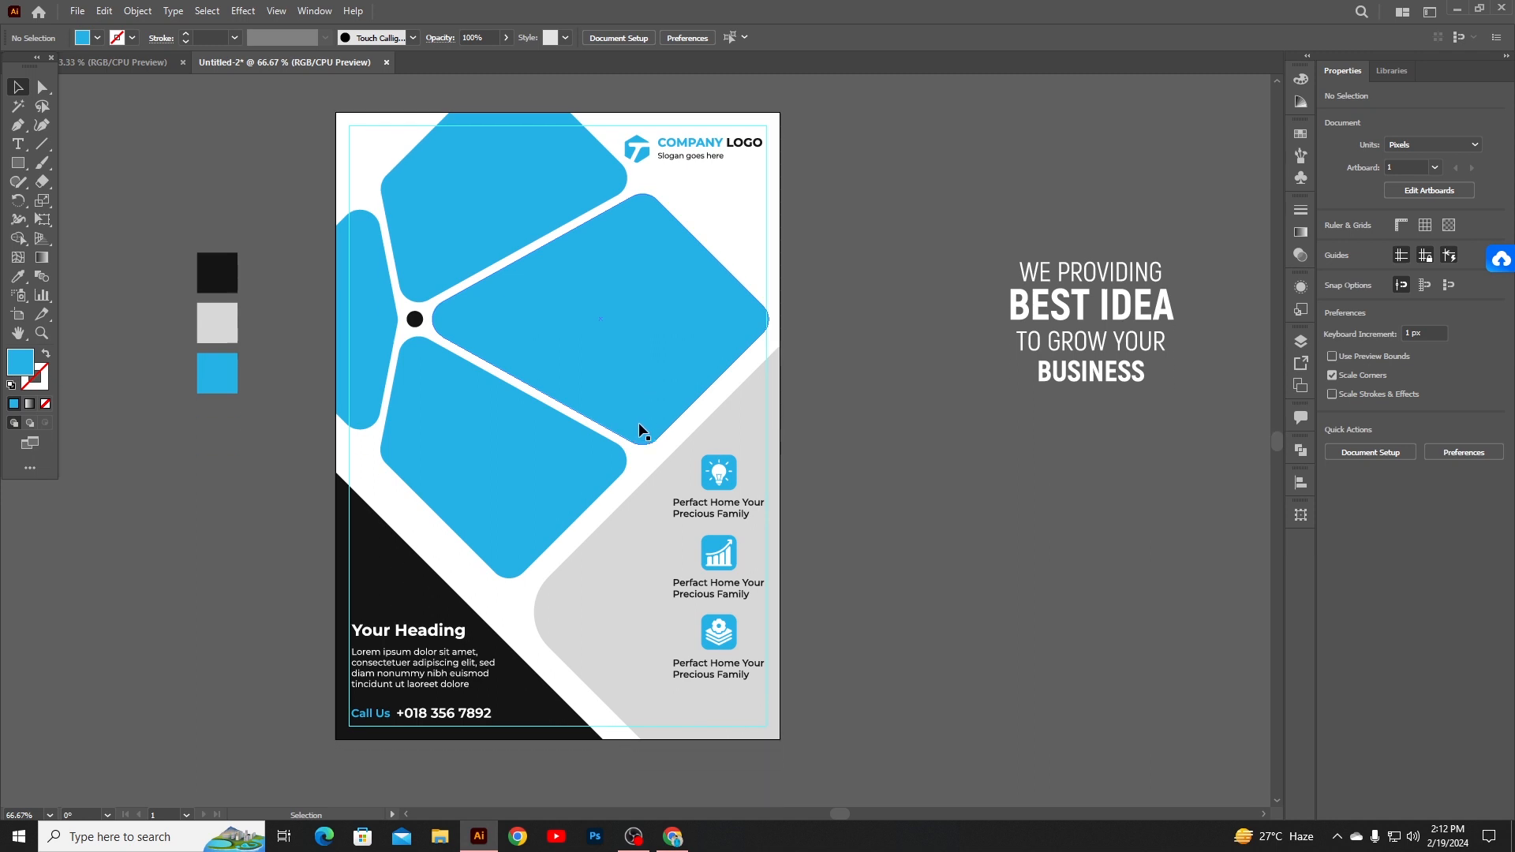
# - Select the right, upper and lower blue shapes together and combine them into one compound path
pyautogui.click(531, 287)
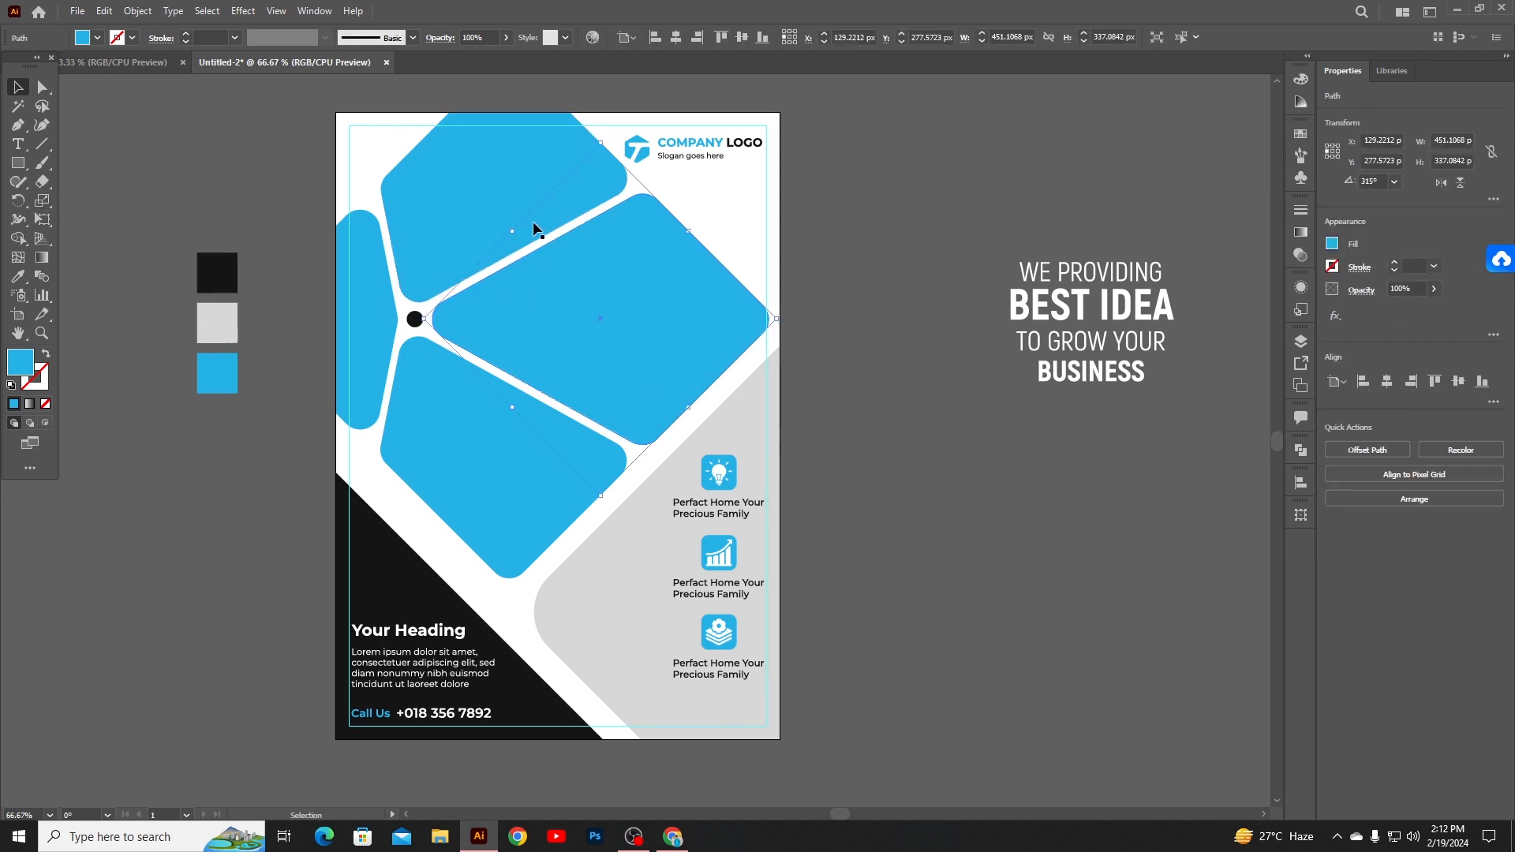
pyautogui.keyDown('shift'); pyautogui.click(499, 186); pyautogui.keyUp('shift')
pyautogui.keyDown('shift'); pyautogui.click(478, 479); pyautogui.keyUp('shift')
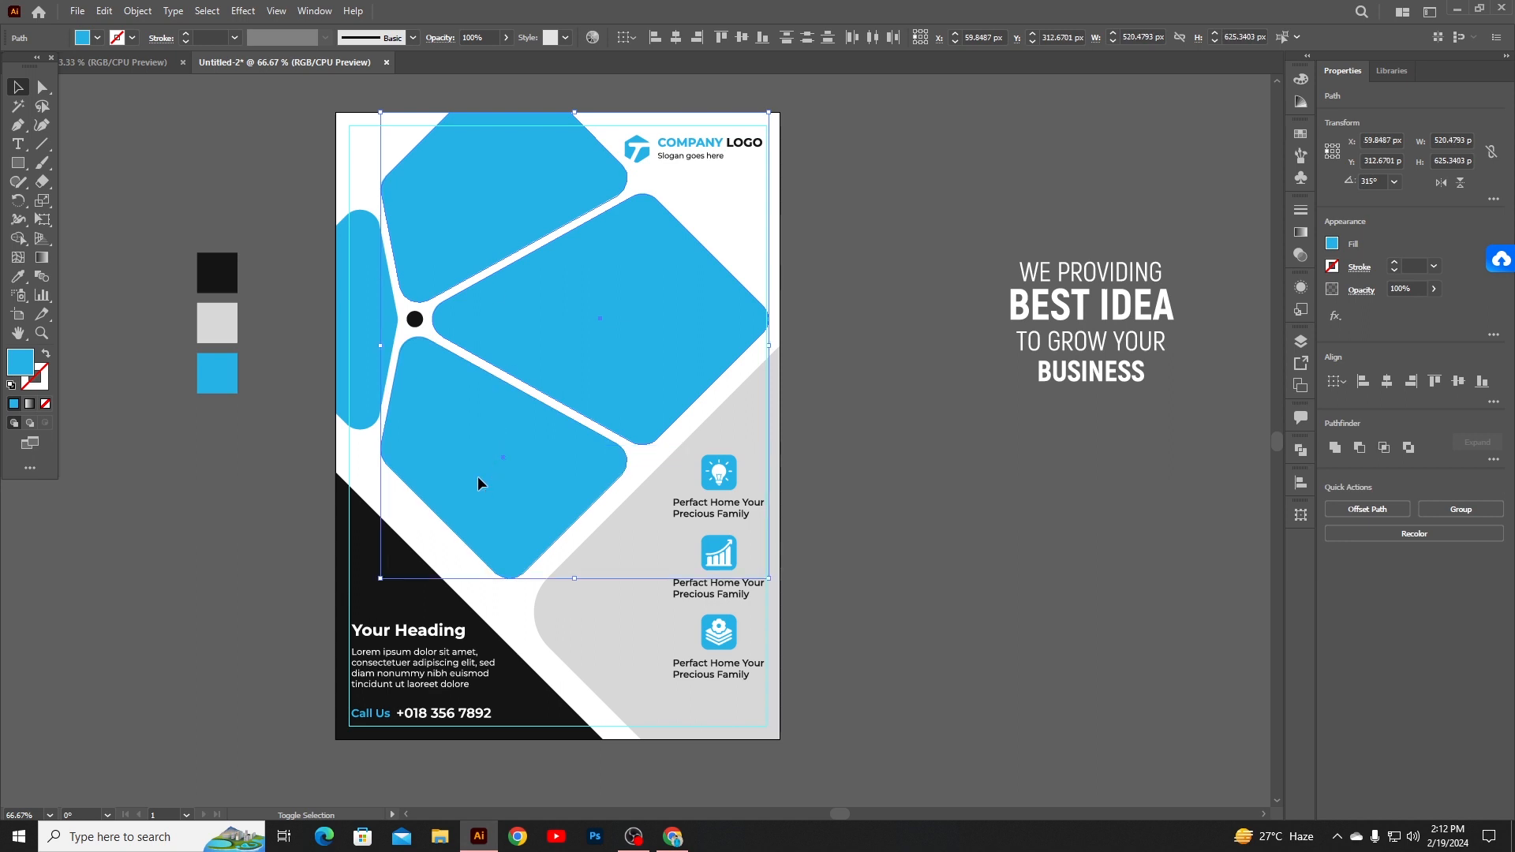
pyautogui.press('a')
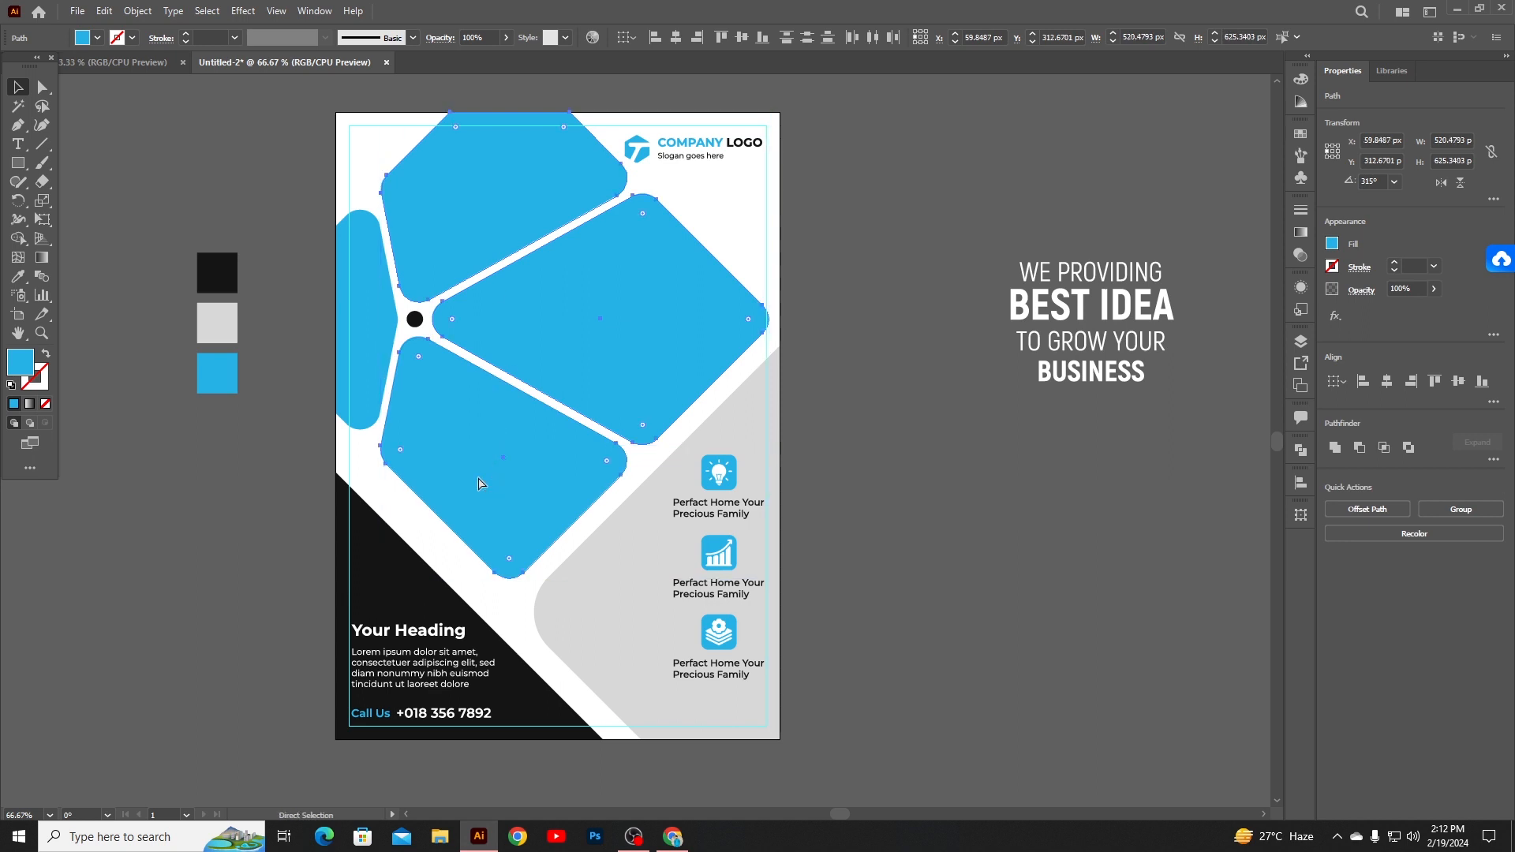
pyautogui.press('v')
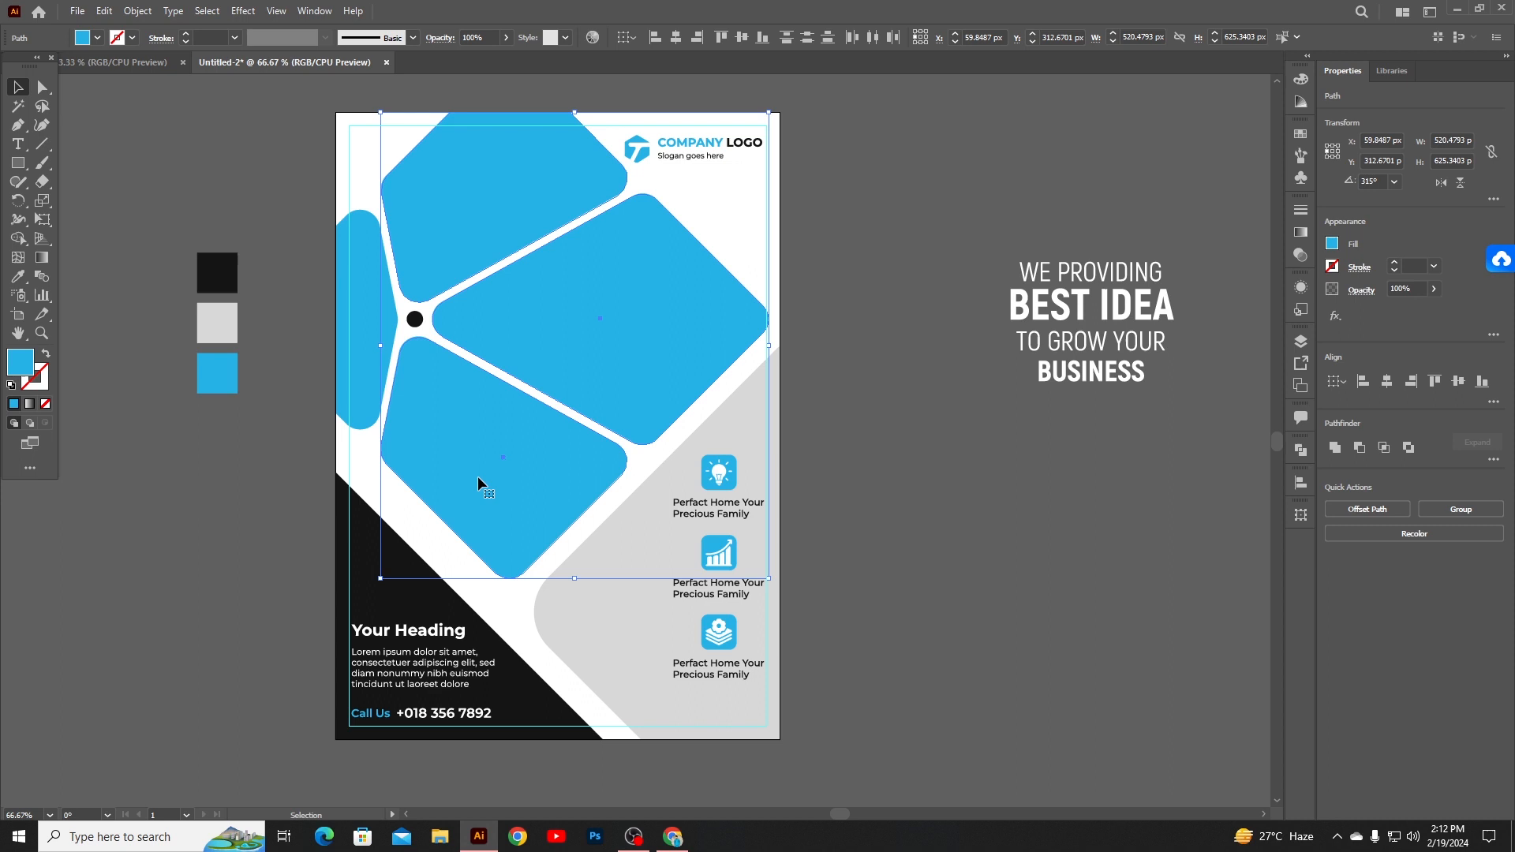
pyautogui.press('a')
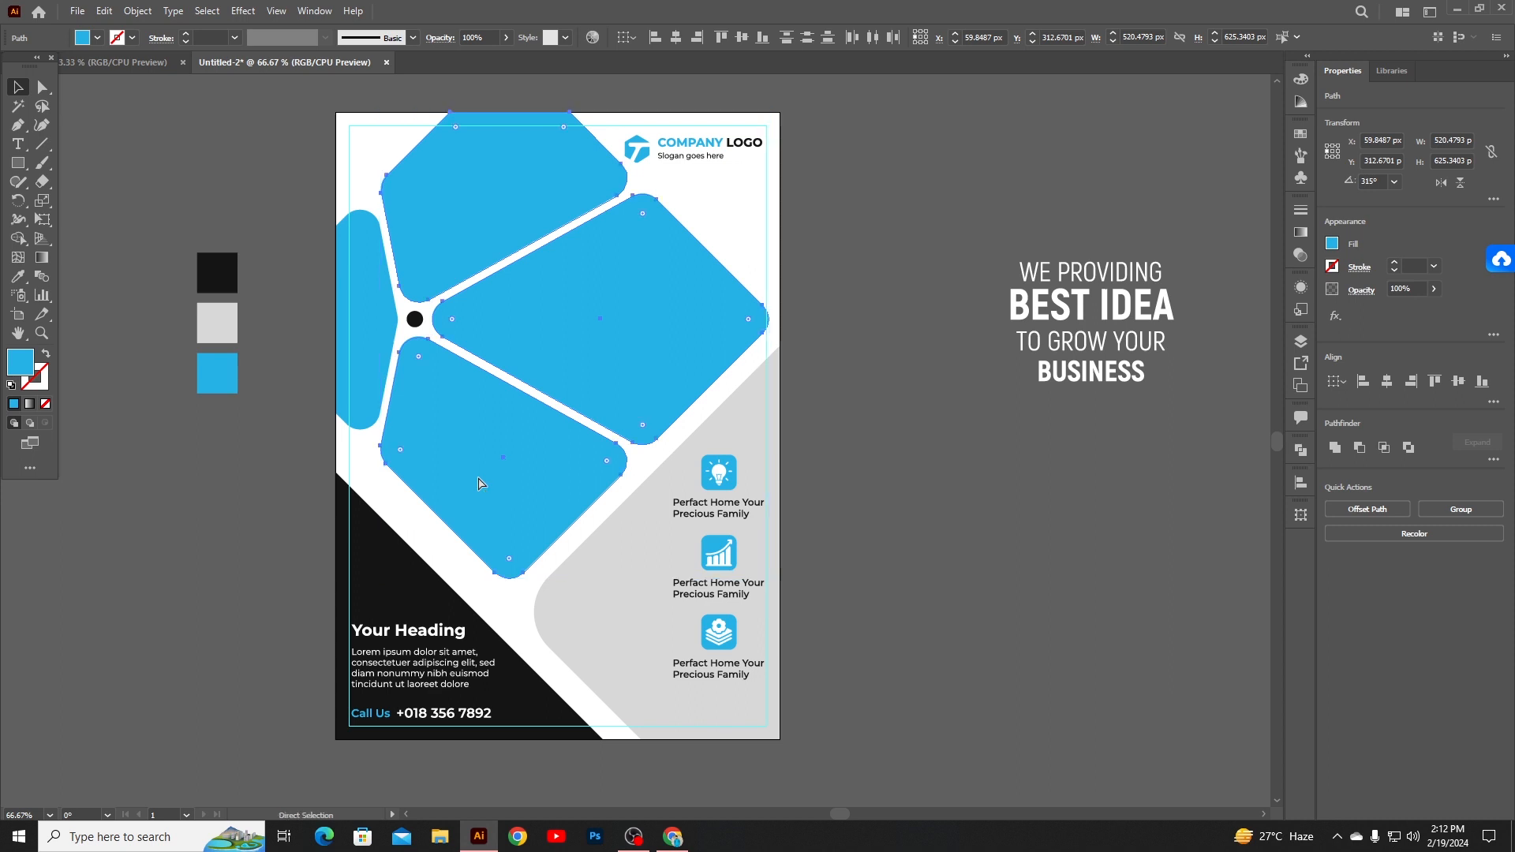
pyautogui.press('v')
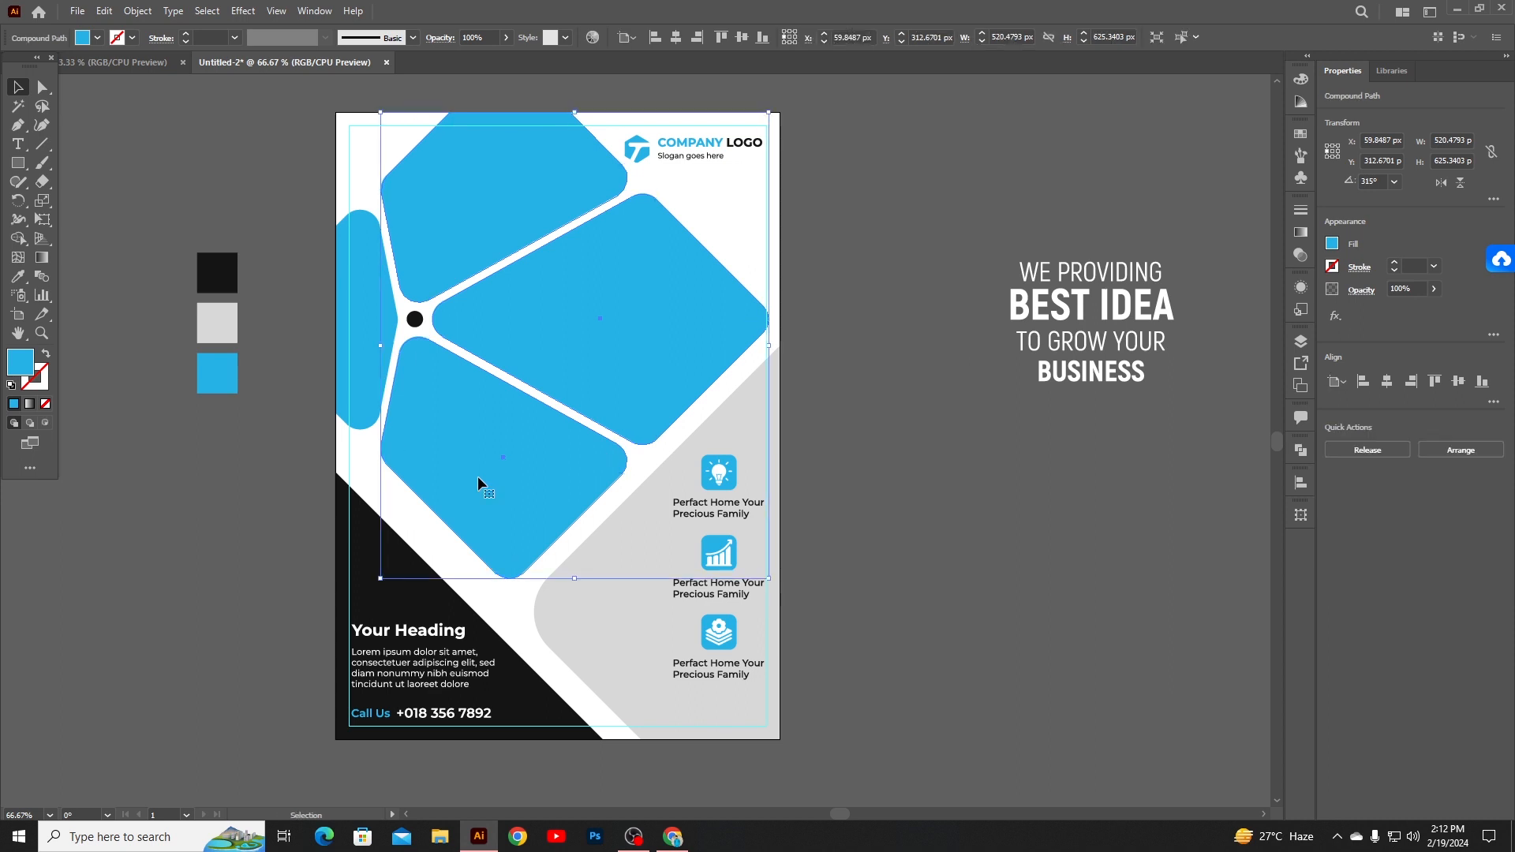
# - Place the black-and-white New York City Manhattan skyline photo as a linked file over the flyer
pyautogui.click(76, 11)
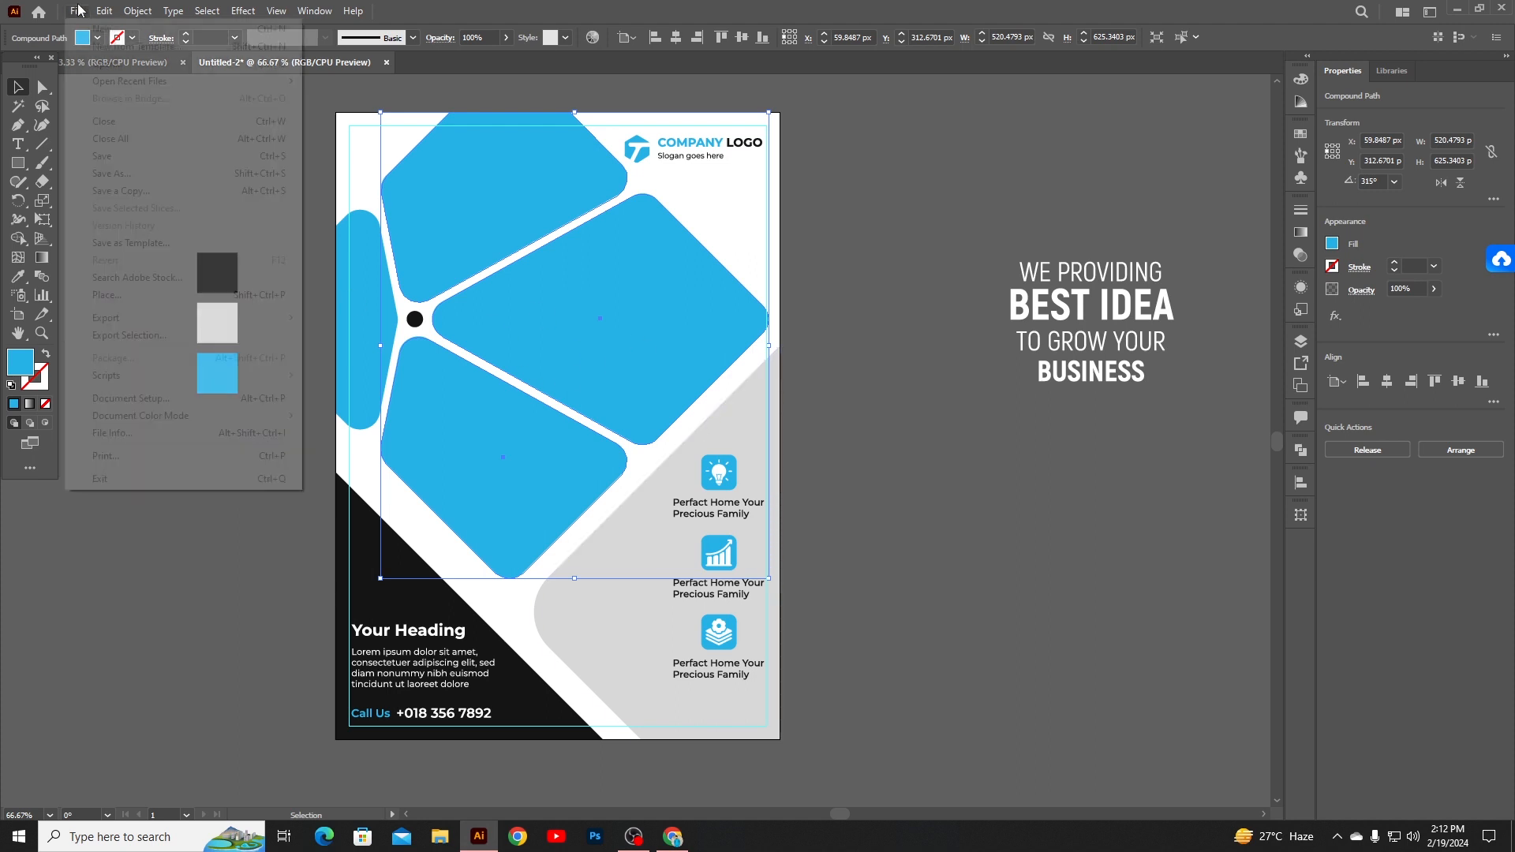
pyautogui.click(96, 297)
pyautogui.click(209, 174)
pyautogui.click(621, 472)
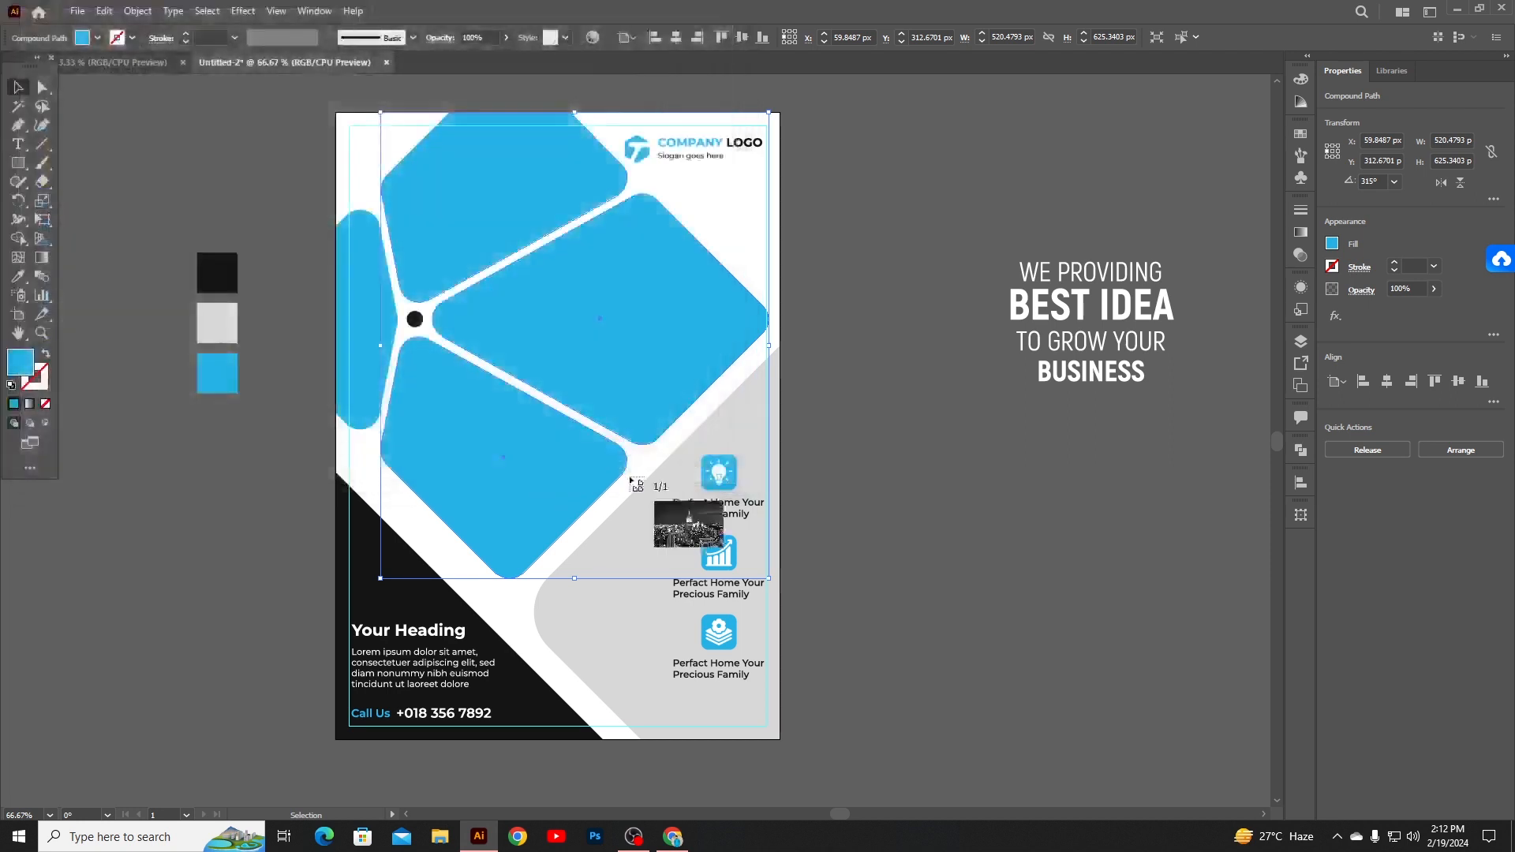
pyautogui.click(523, 285)
pyautogui.moveTo(905, 478); pyautogui.dragTo(507, 405)
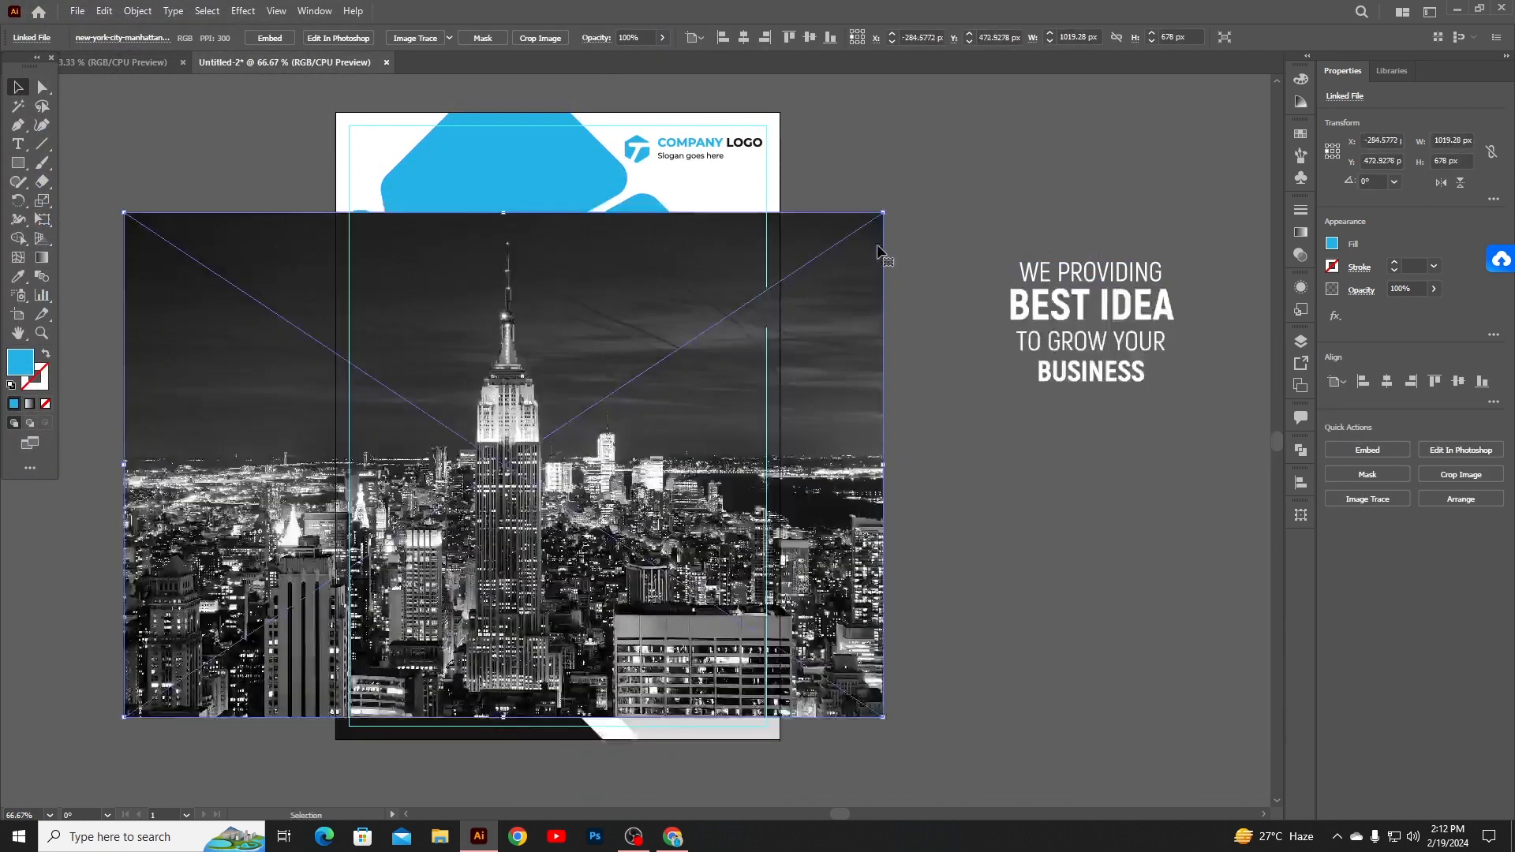
# - Align the skyline photo's top edge with the page and scale it to about 950 × 632 px, covering the blue shapes
pyautogui.moveTo(789, 308); pyautogui.dragTo(797, 203)
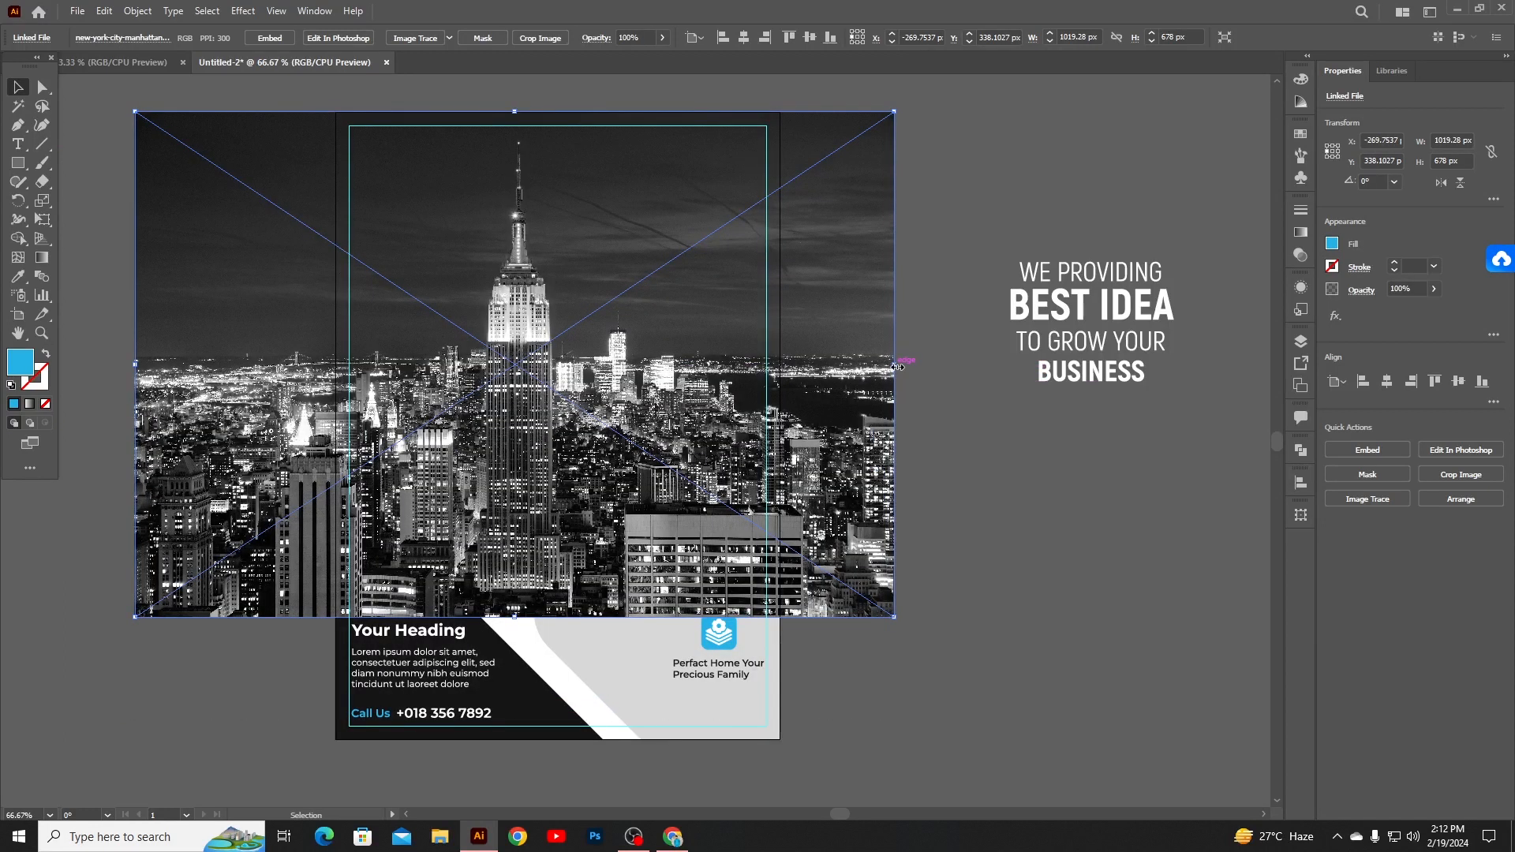
pyautogui.moveTo(898, 367); pyautogui.dragTo(766, 367)
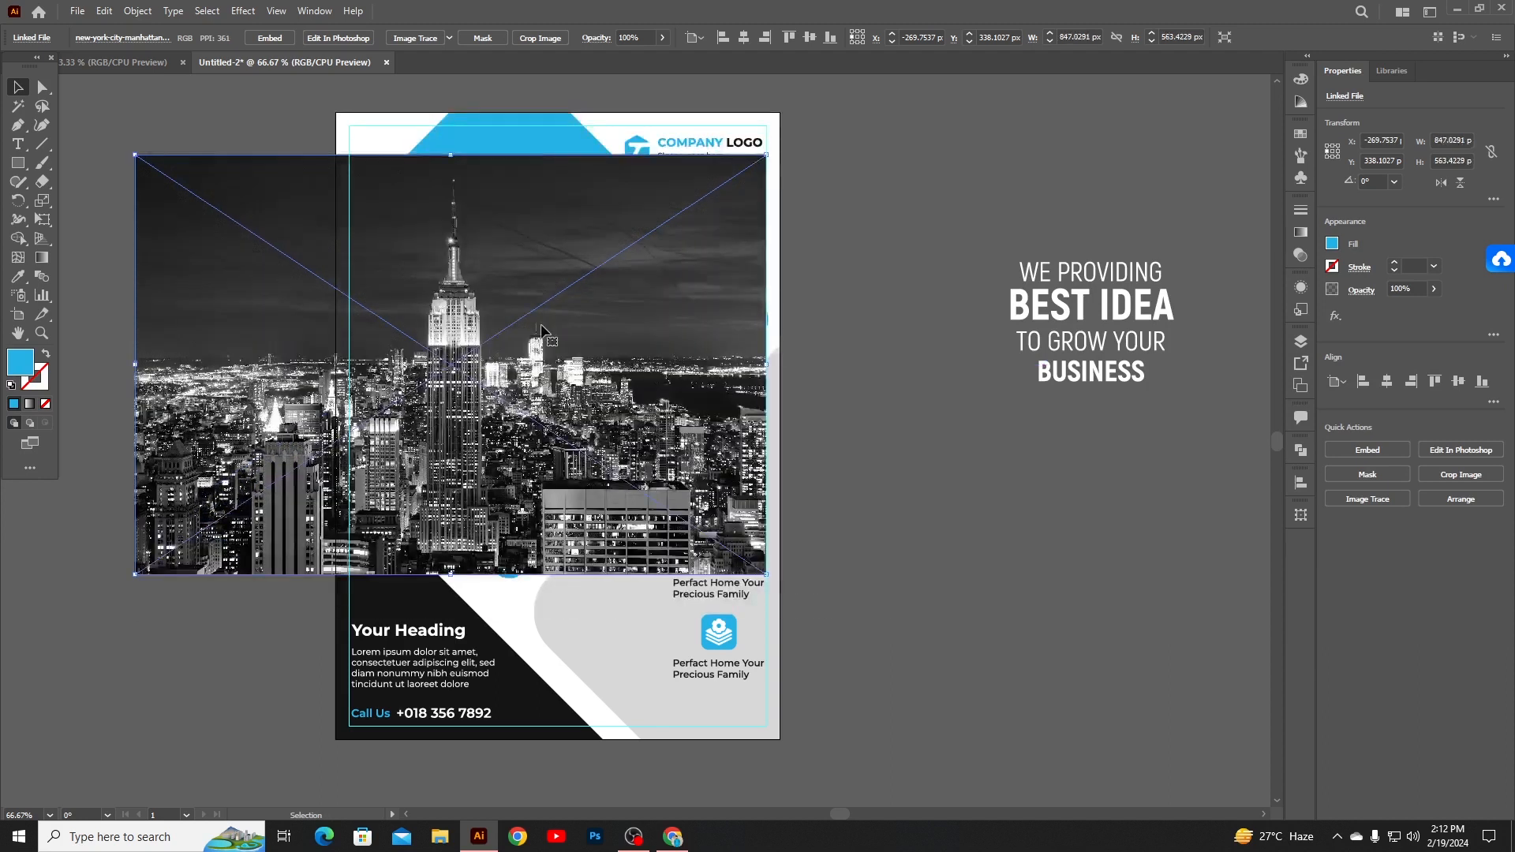
pyautogui.moveTo(136, 364); pyautogui.dragTo(336, 364)
pyautogui.moveTo(770, 364); pyautogui.dragTo(781, 364)
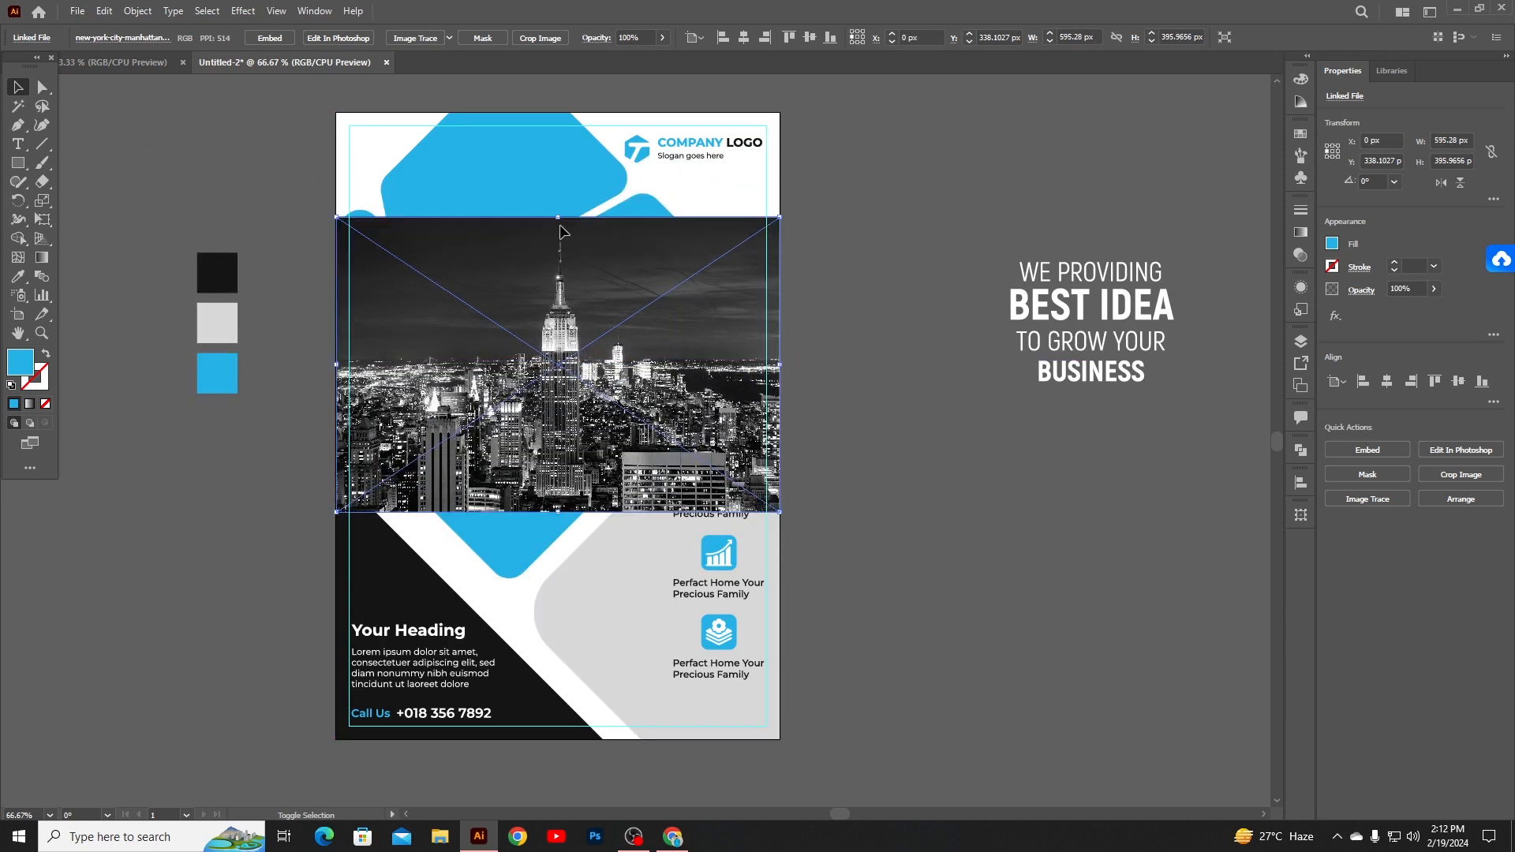
pyautogui.moveTo(558, 217); pyautogui.dragTo(576, 113)
pyautogui.moveTo(559, 511); pyautogui.dragTo(552, 584)
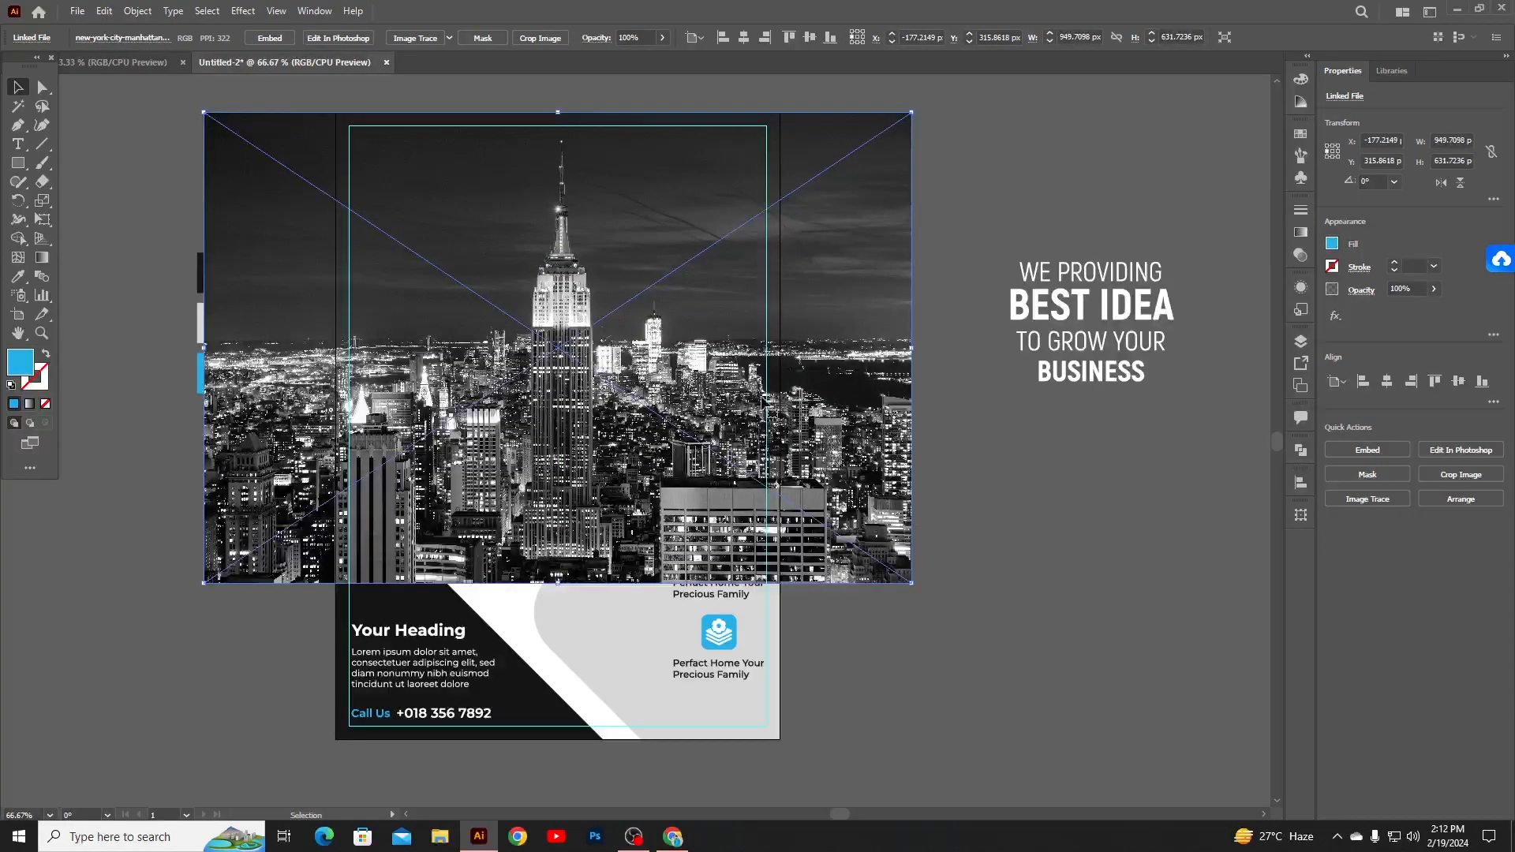
# - Send the skyline photo behind all the other artwork
pyautogui.rightClick(741, 359)
pyautogui.moveTo(785, 489)
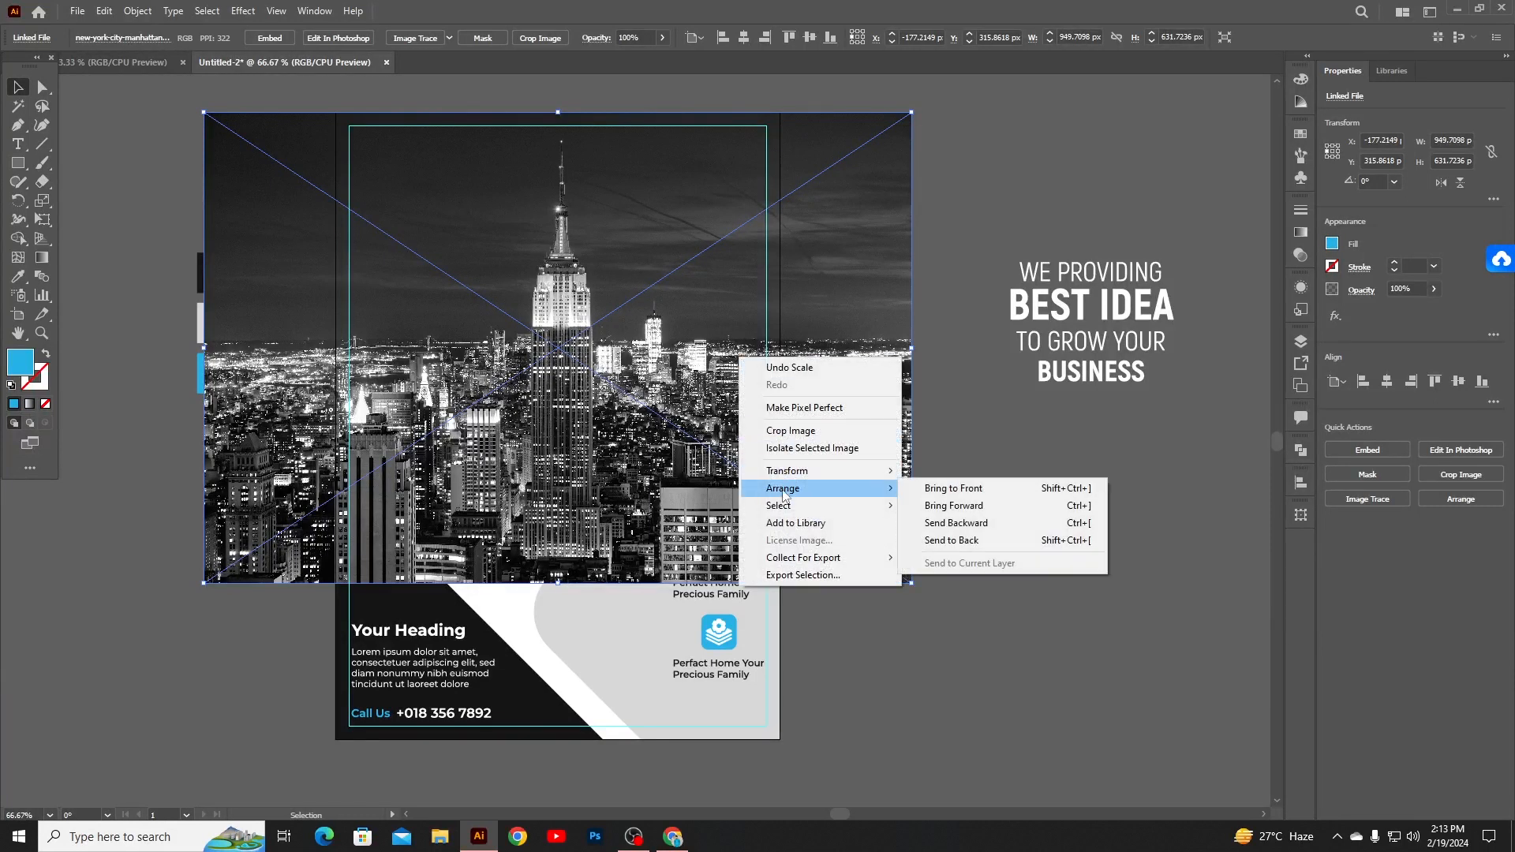
pyautogui.click(947, 542)
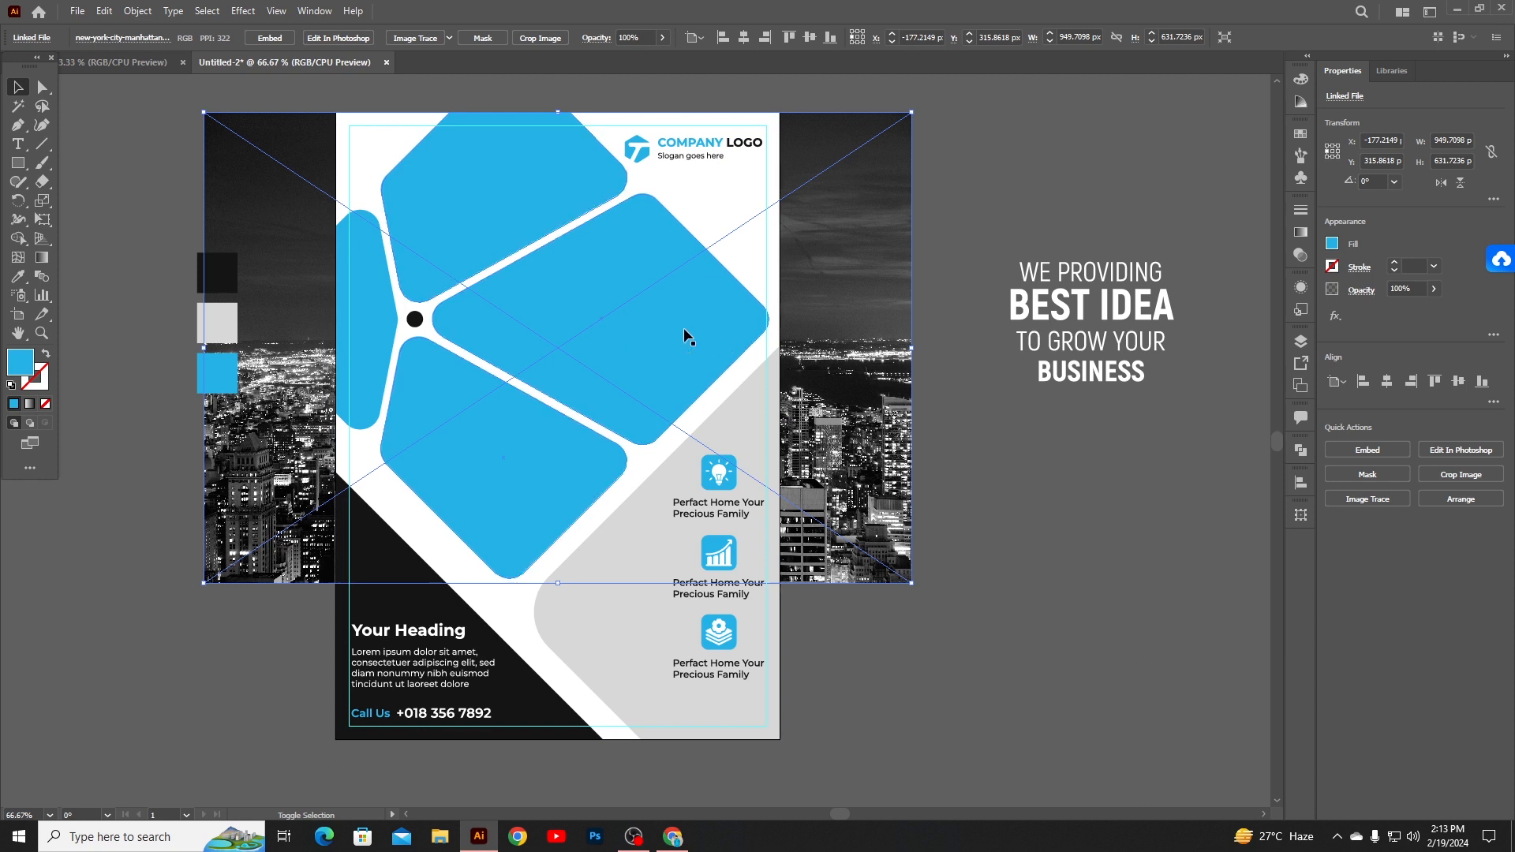
# - Mask the skyline photo into the compound path of the three blue shapes with a clipping mask
pyautogui.keyDown('shift'); pyautogui.click(603, 326); pyautogui.keyUp('shift')
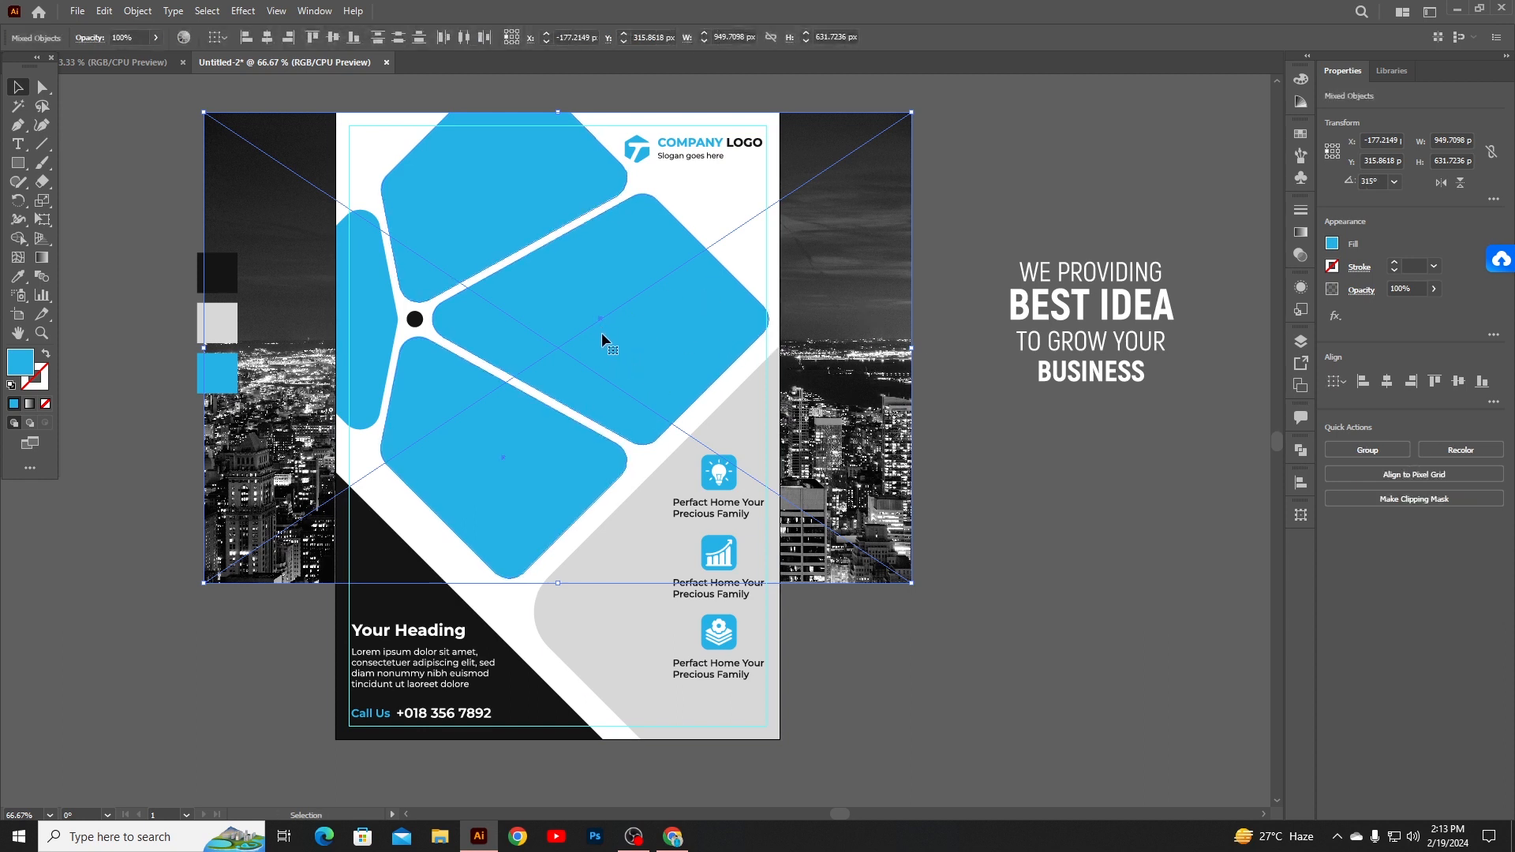
pyautogui.rightClick(602, 335)
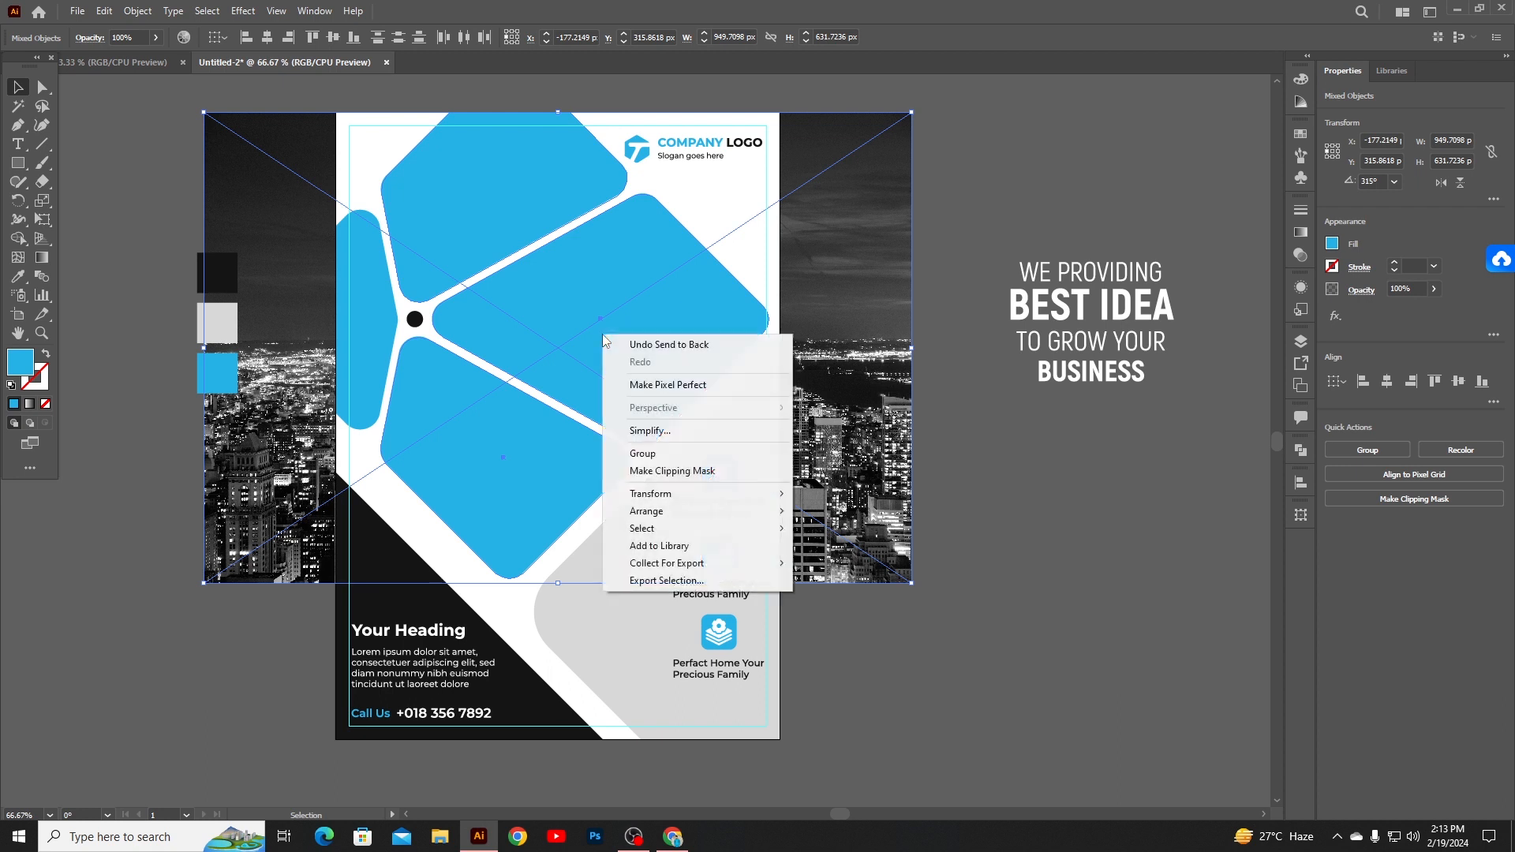
pyautogui.click(644, 472)
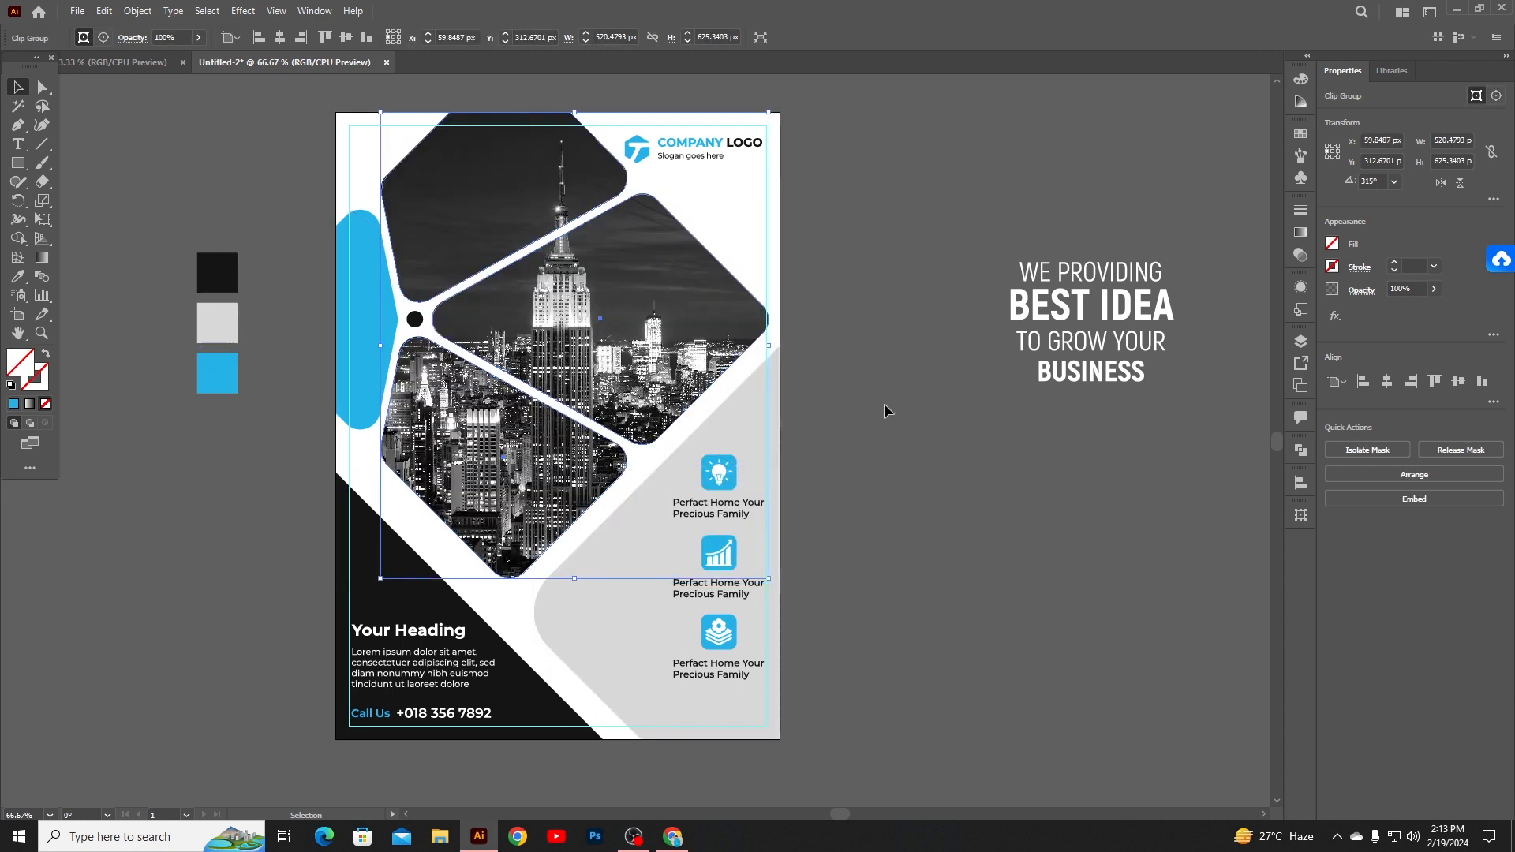
pyautogui.click(910, 406)
pyautogui.scroll(-1, 615, 278)
pyautogui.scroll(1, 614, 278)
# - Put separate blue copies of the shapes over the masked photo and delete the upper and lower copies, keeping the right one
pyautogui.press('a')
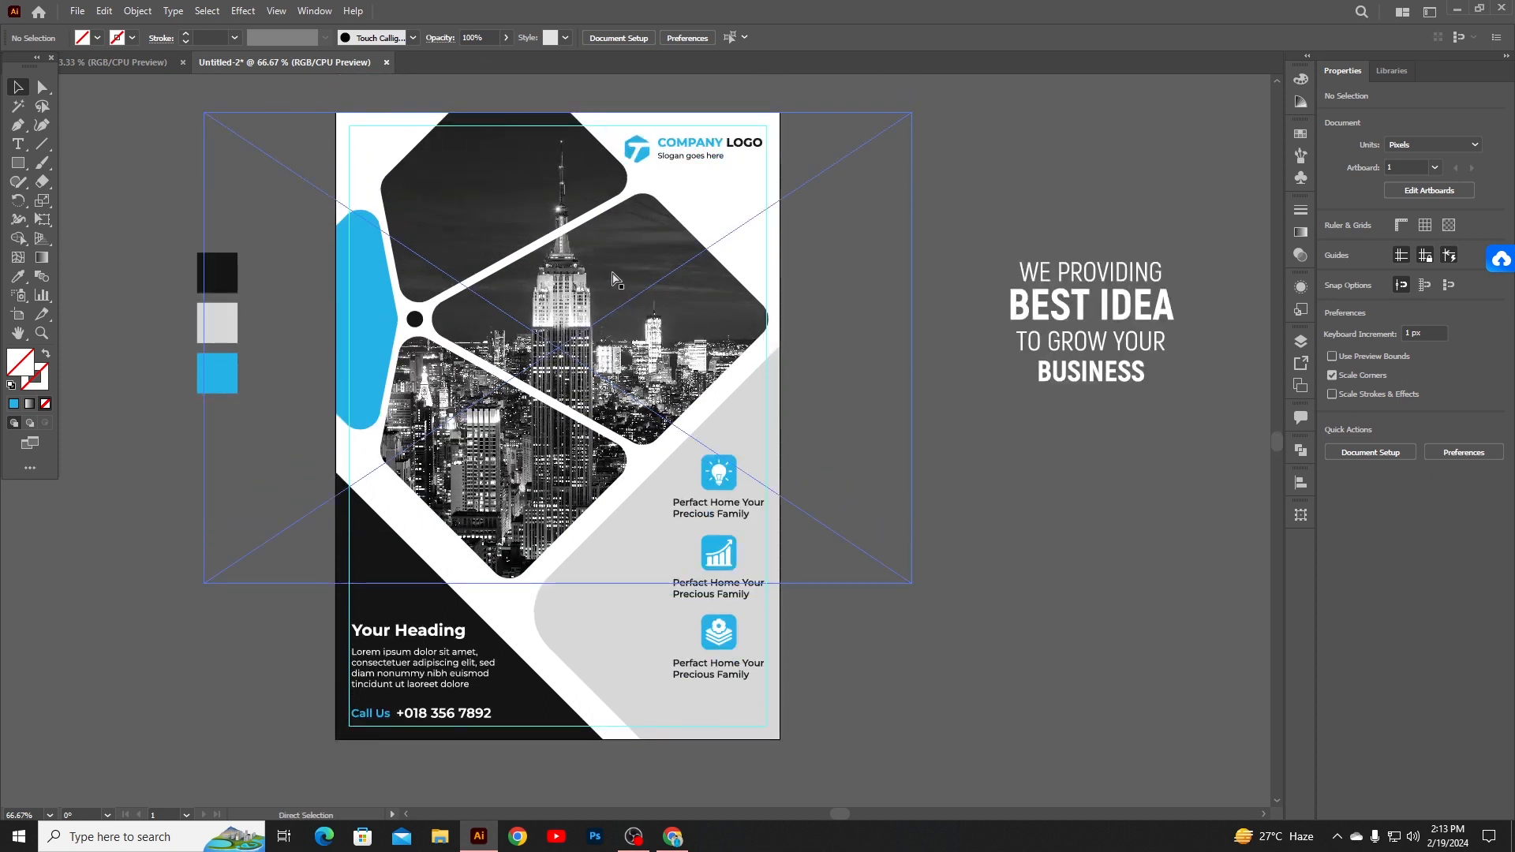
pyautogui.hotkey('ctrl', 'z')
pyautogui.hotkey('ctrl', 'z')
pyautogui.click(499, 205)
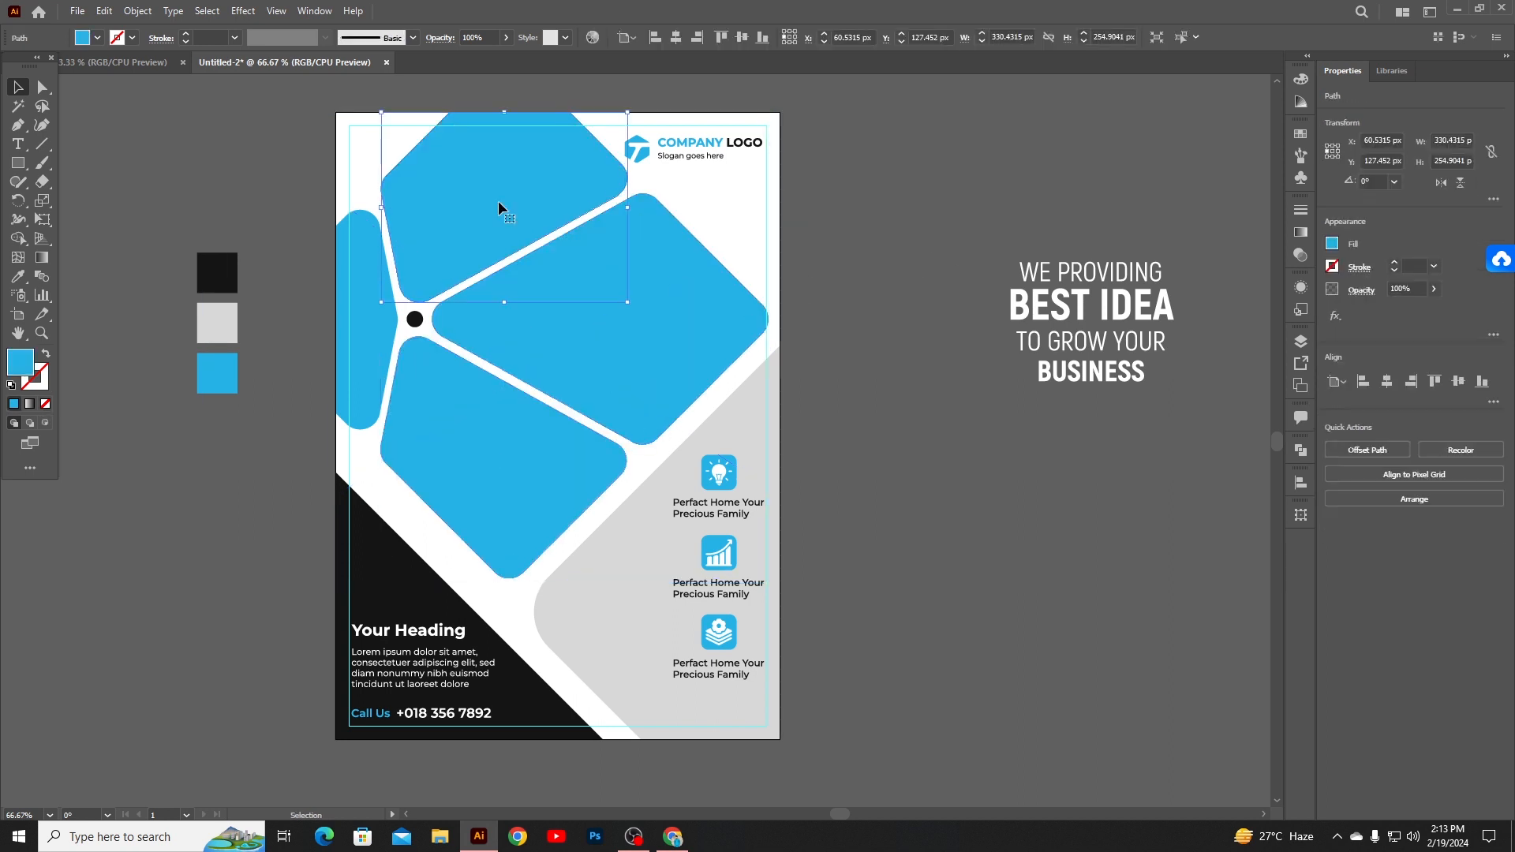
pyautogui.press('Delete')
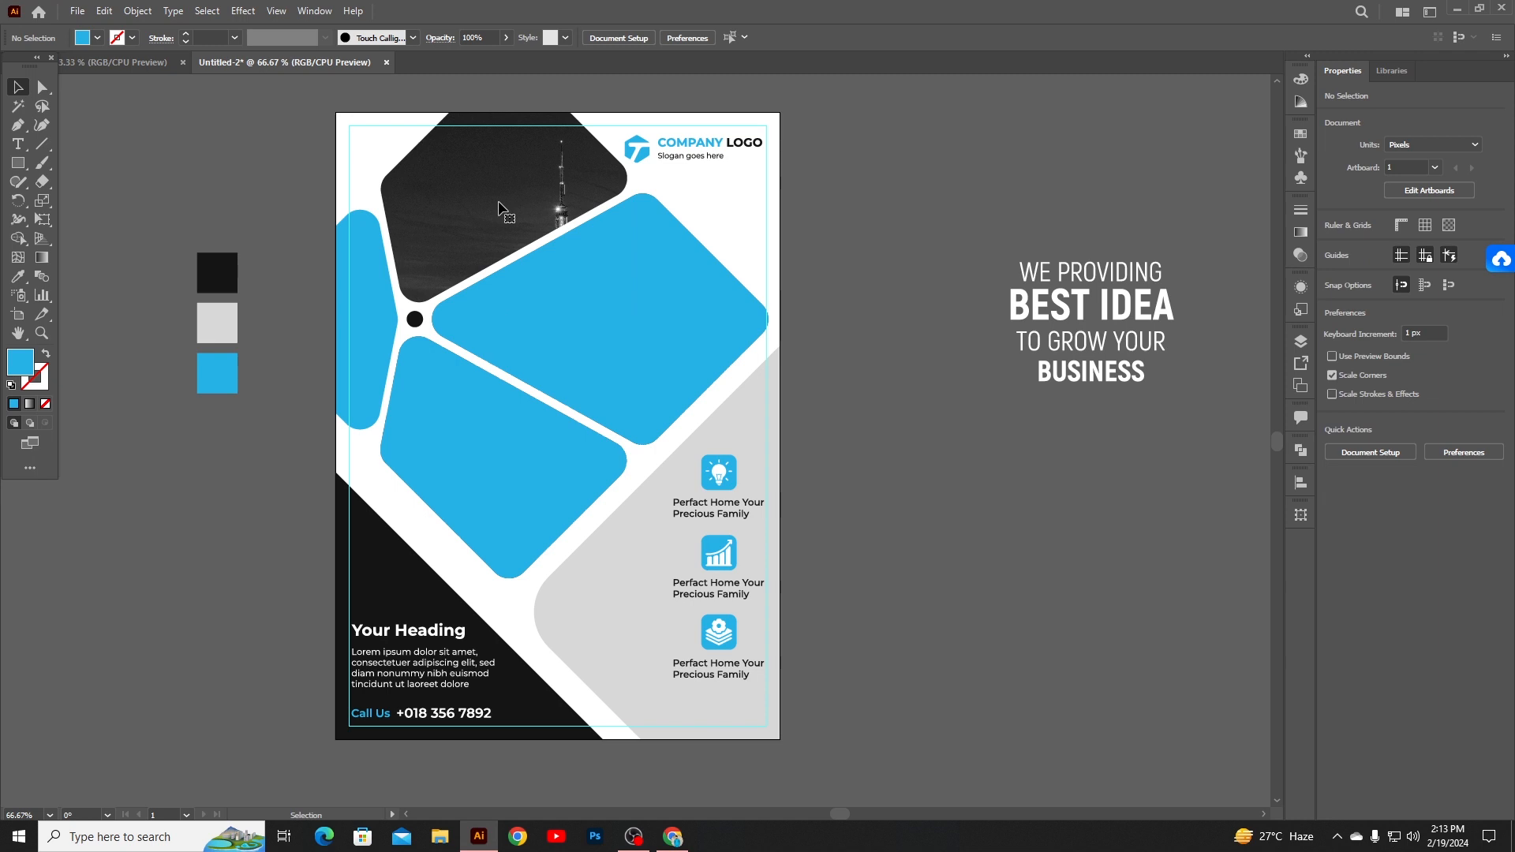
pyautogui.click(496, 414)
pyautogui.press('Delete')
# - Set the blending mode of the blue shape on the flyer's right side to Multiply so it tints the photo
pyautogui.click(634, 349)
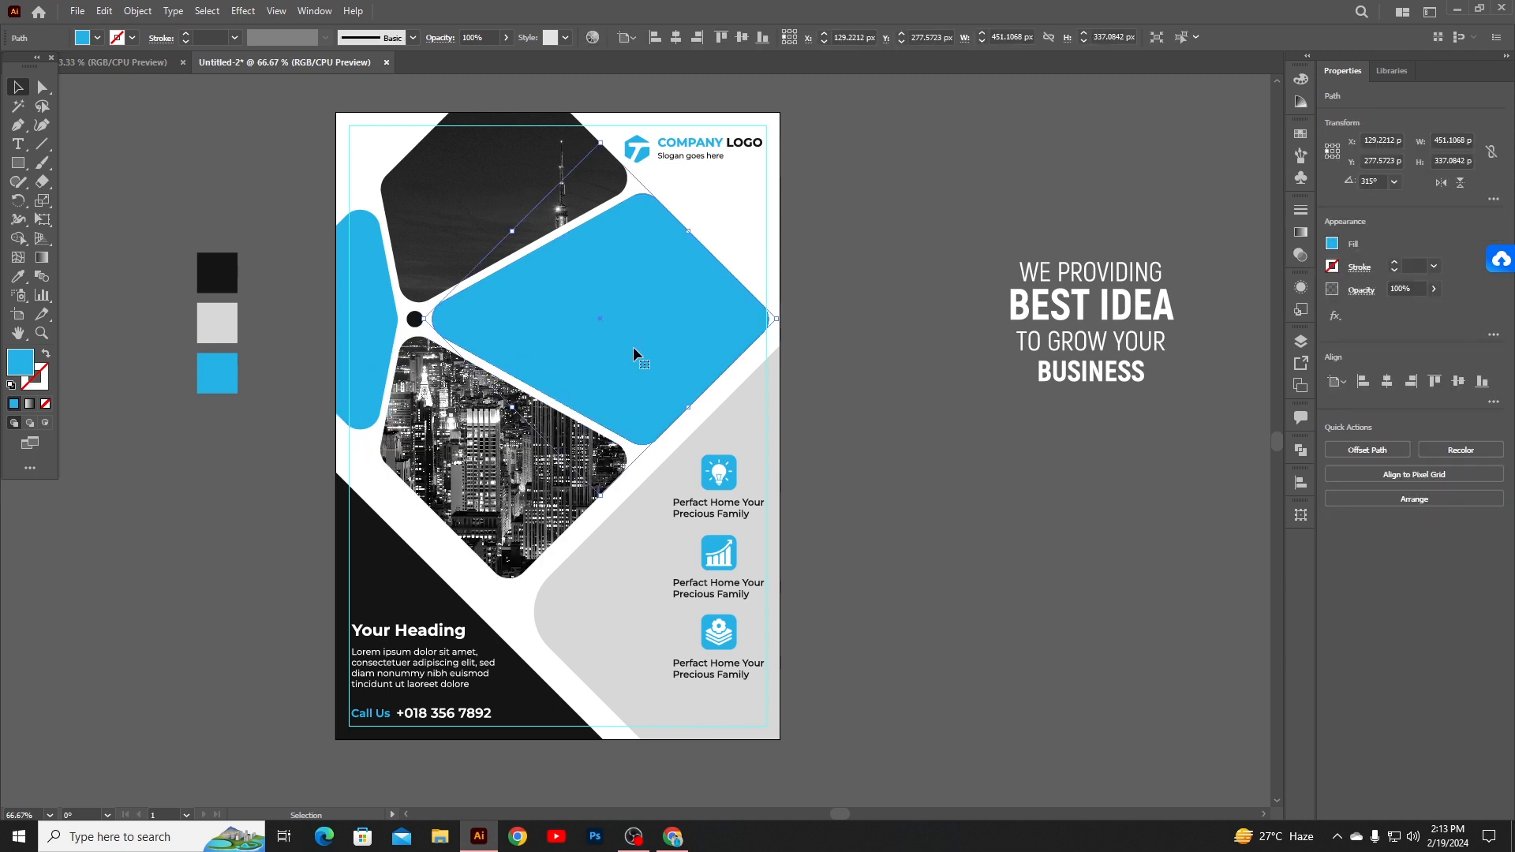
pyautogui.click(315, 11)
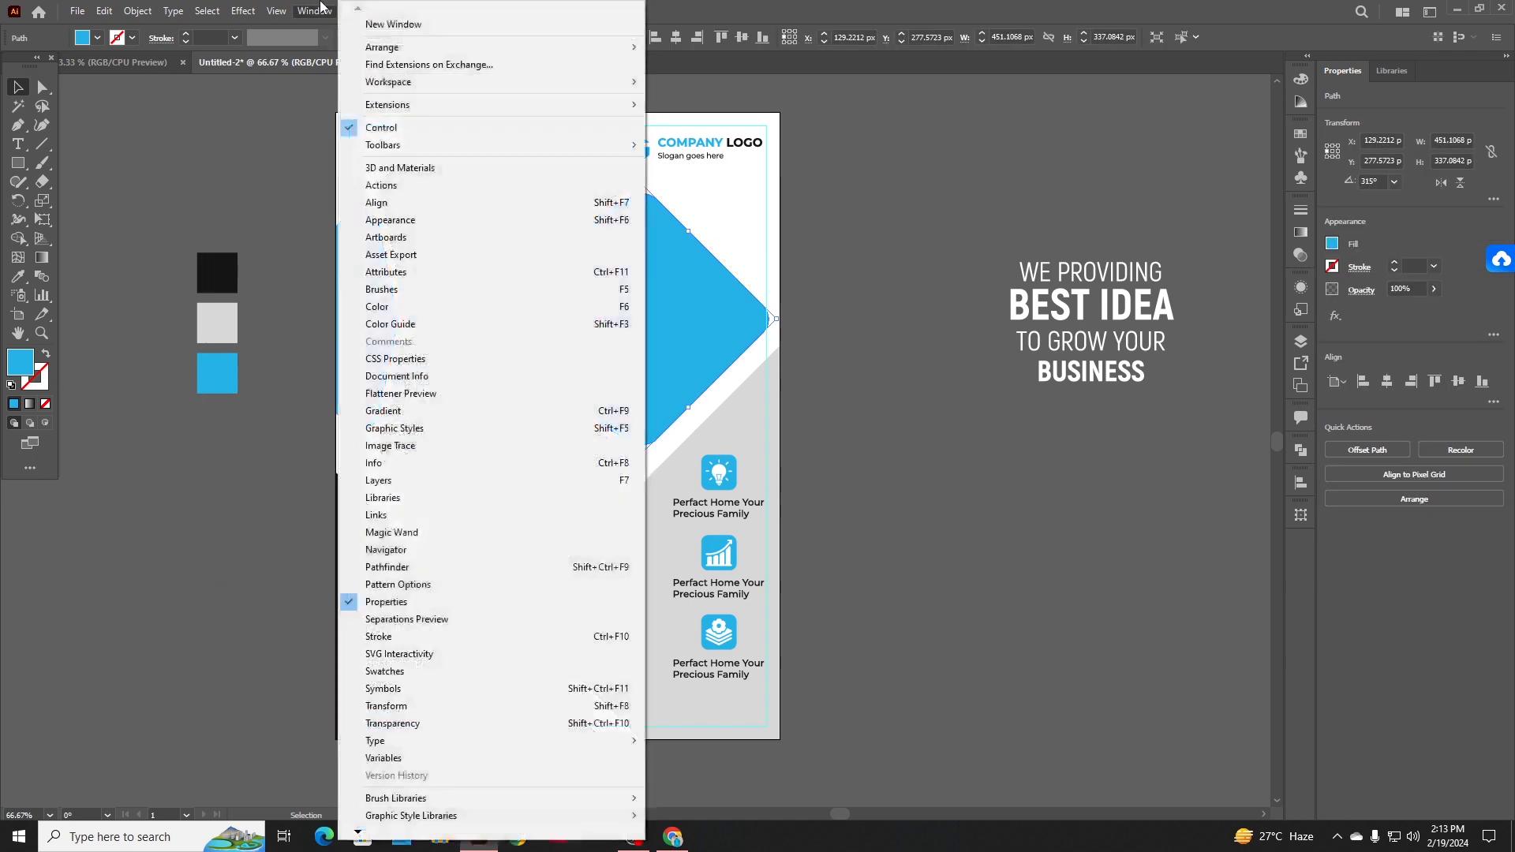
pyautogui.click(412, 723)
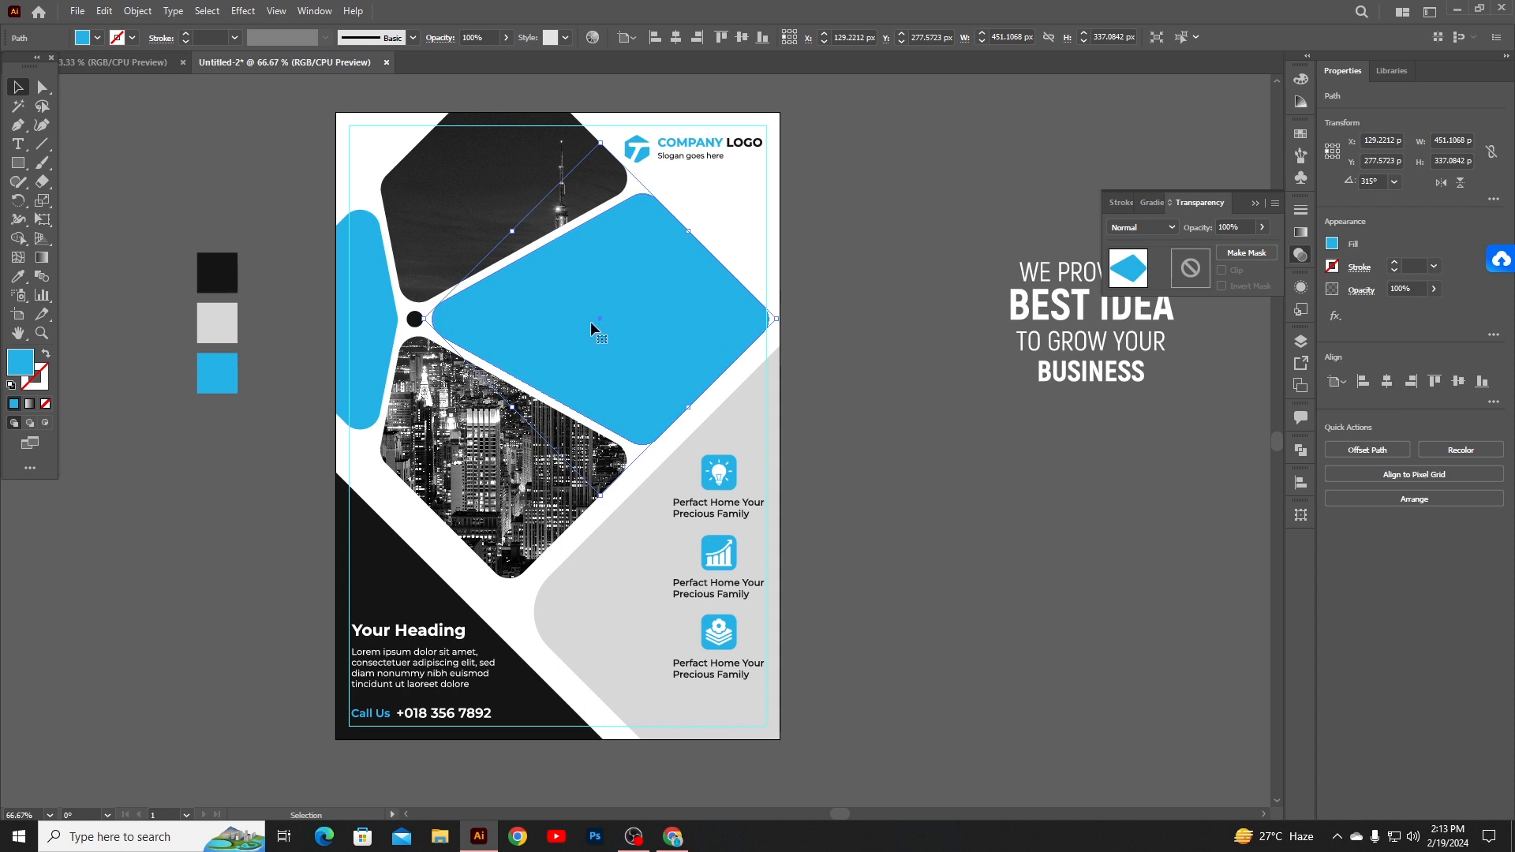
pyautogui.click(1142, 228)
pyautogui.click(1140, 282)
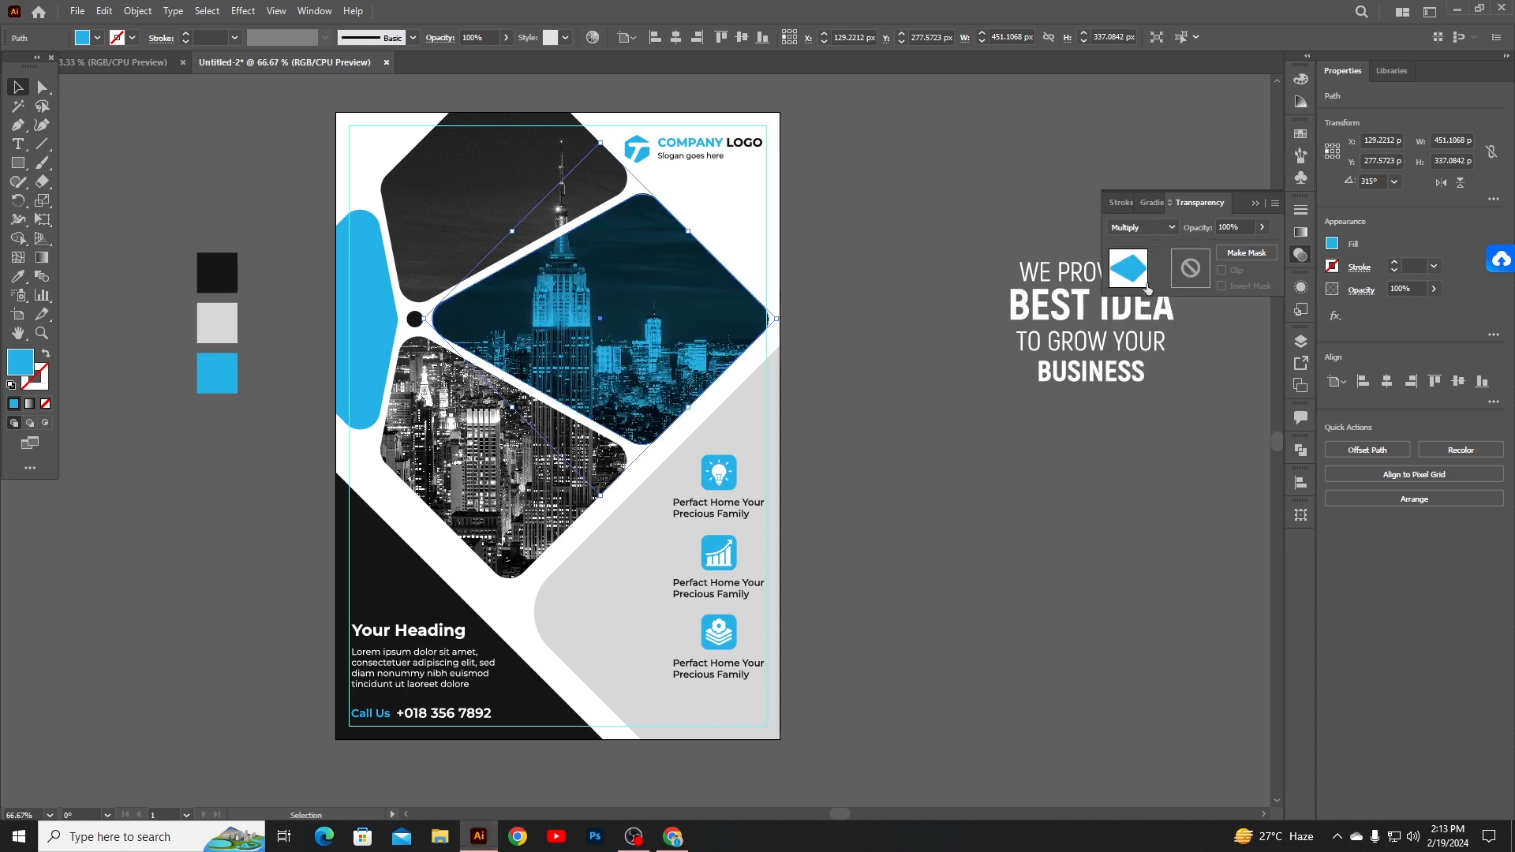
pyautogui.click(1256, 203)
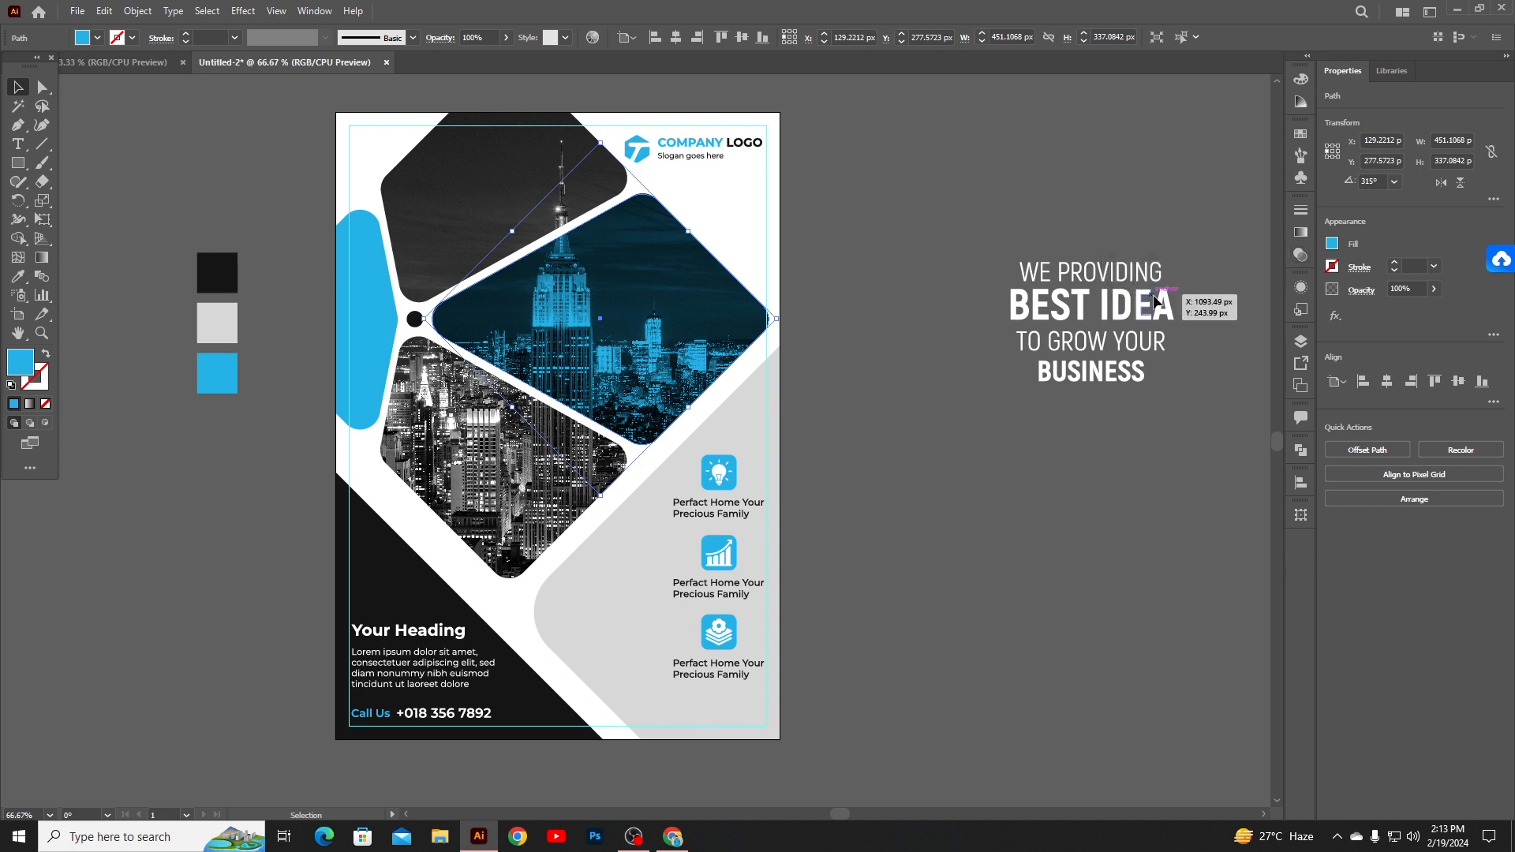
# - Move the white "WE PROVIDING BEST IDEA TO GROW YOUR BUSINESS" headline group onto the blue-tinted photo shape and bring it to the front
pyautogui.click(1122, 310)
pyautogui.moveTo(1123, 310); pyautogui.dragTo(656, 313)
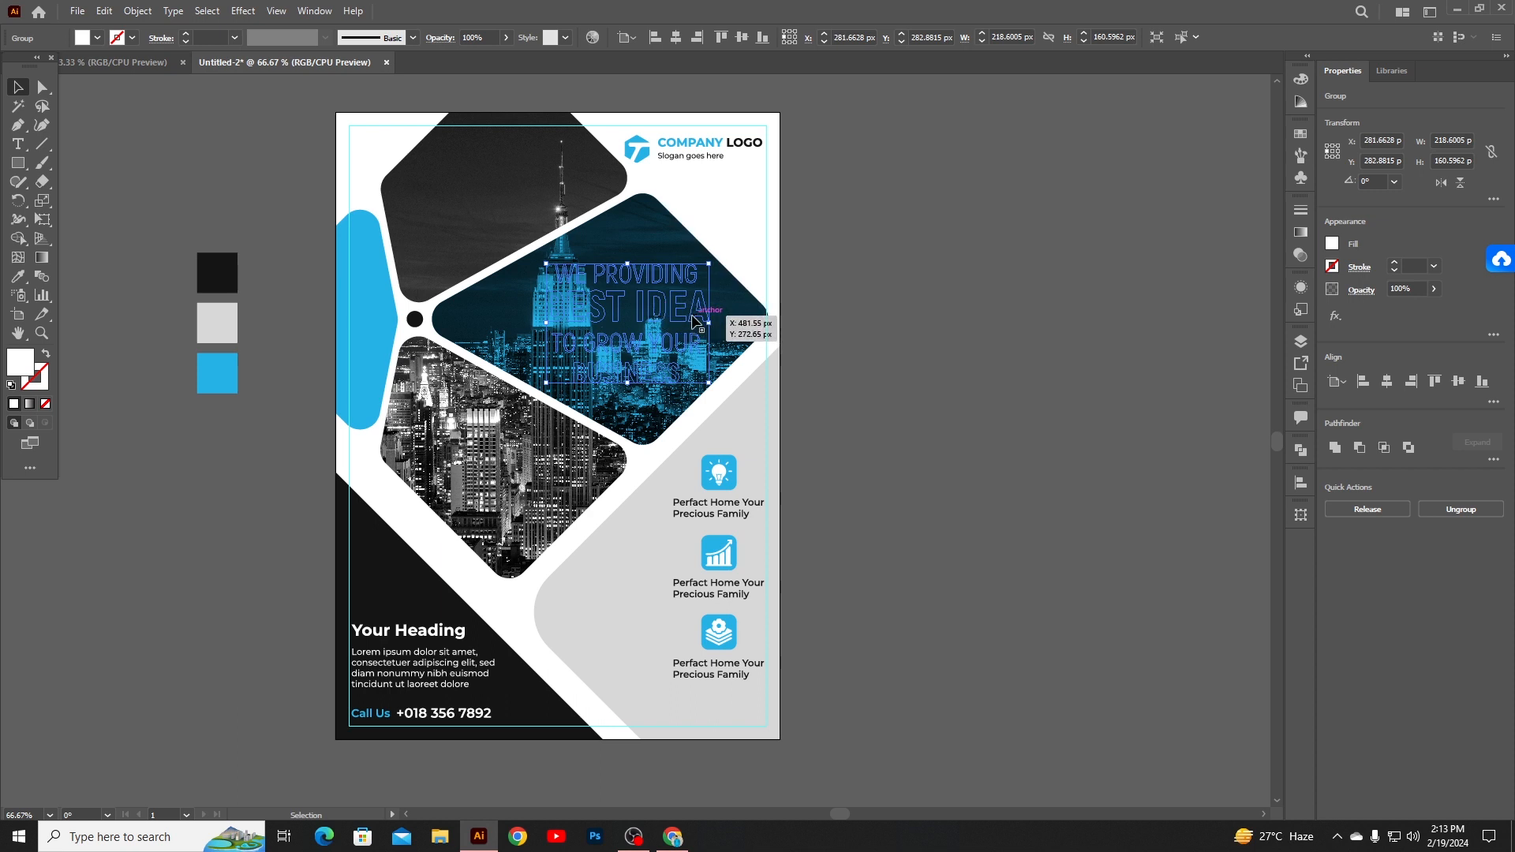
pyautogui.rightClick(693, 316)
pyautogui.moveTo(754, 512)
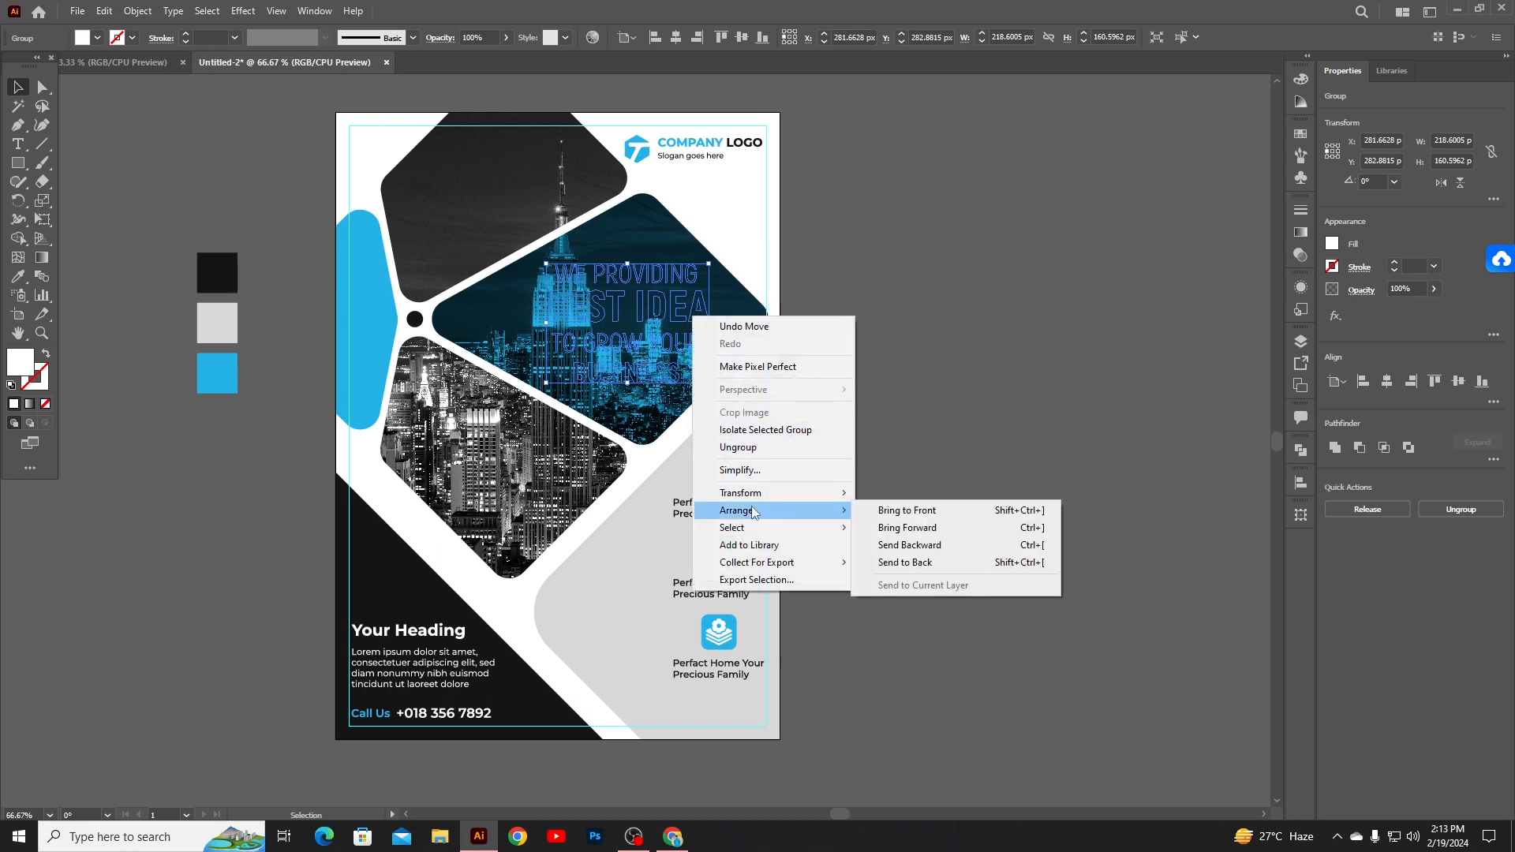
pyautogui.click(906, 510)
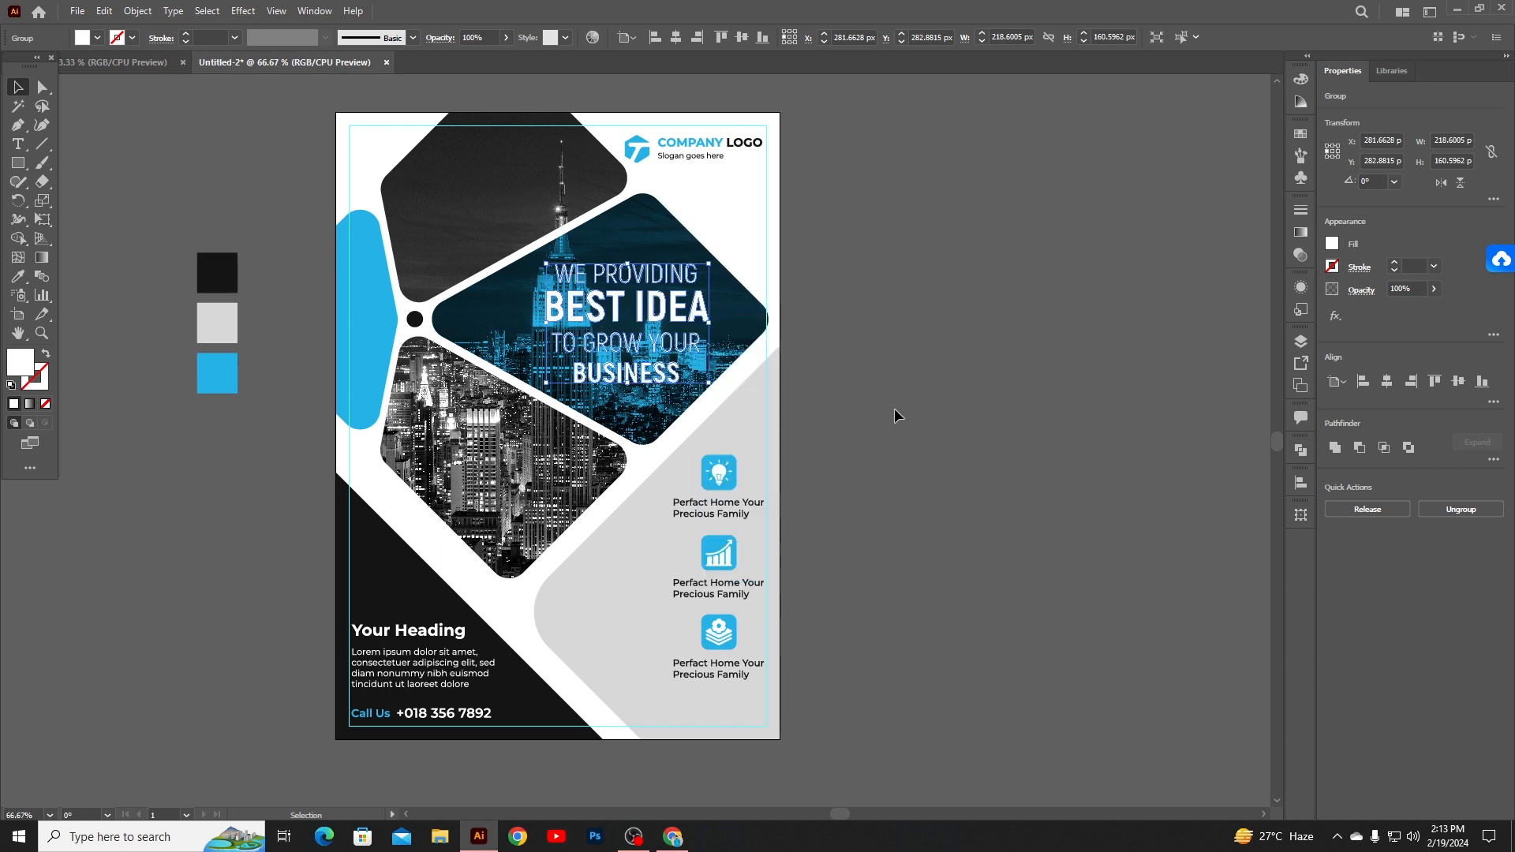
# - Nudge the headline group slightly left and up within the blue-tinted shape and deselect it
pyautogui.press('Left')
pyautogui.press('Left')
pyautogui.press('Up')
pyautogui.click(892, 411)
pyautogui.moveTo(866, 429); pyautogui.dragTo(1065, 447)
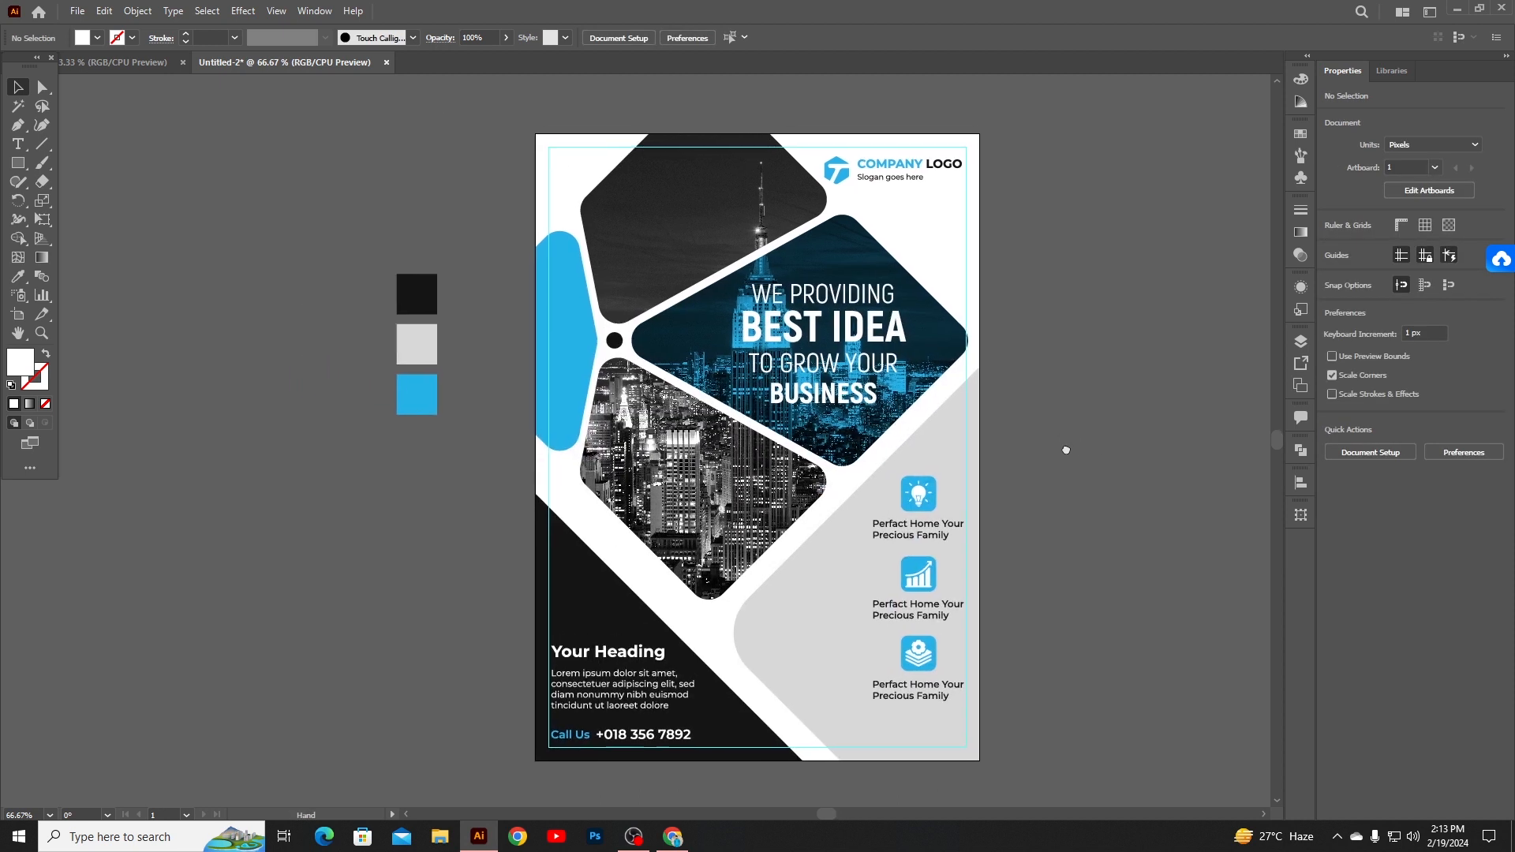